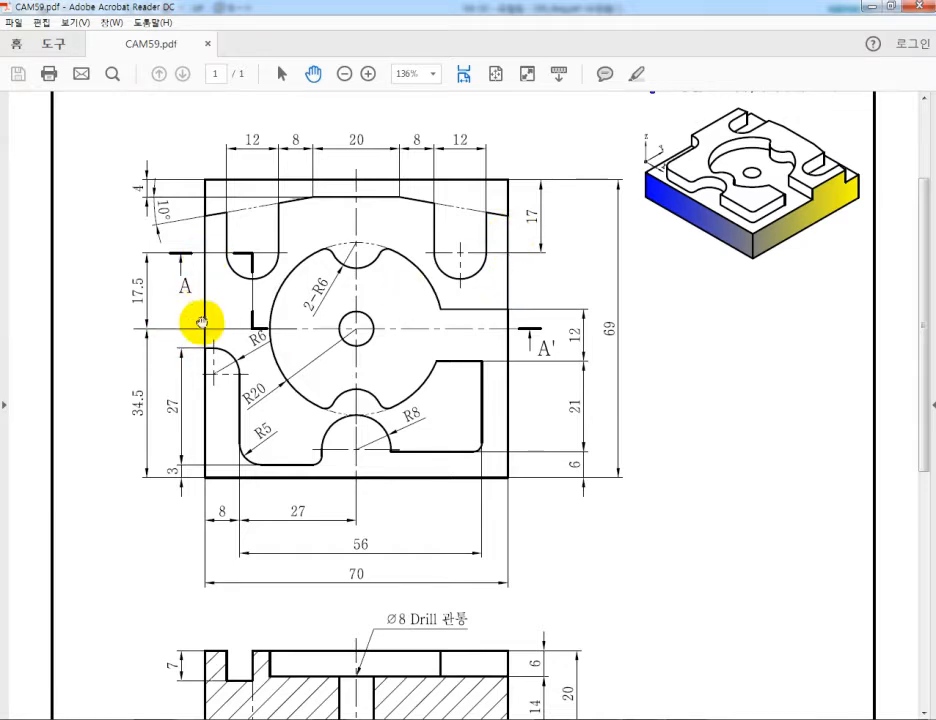
# - Check the dimensions in CAM59.pdf, switch to NX, and select the plate's outer rectangular outline as an Extrude section
pyautogui.scroll(-2, 333, 368)
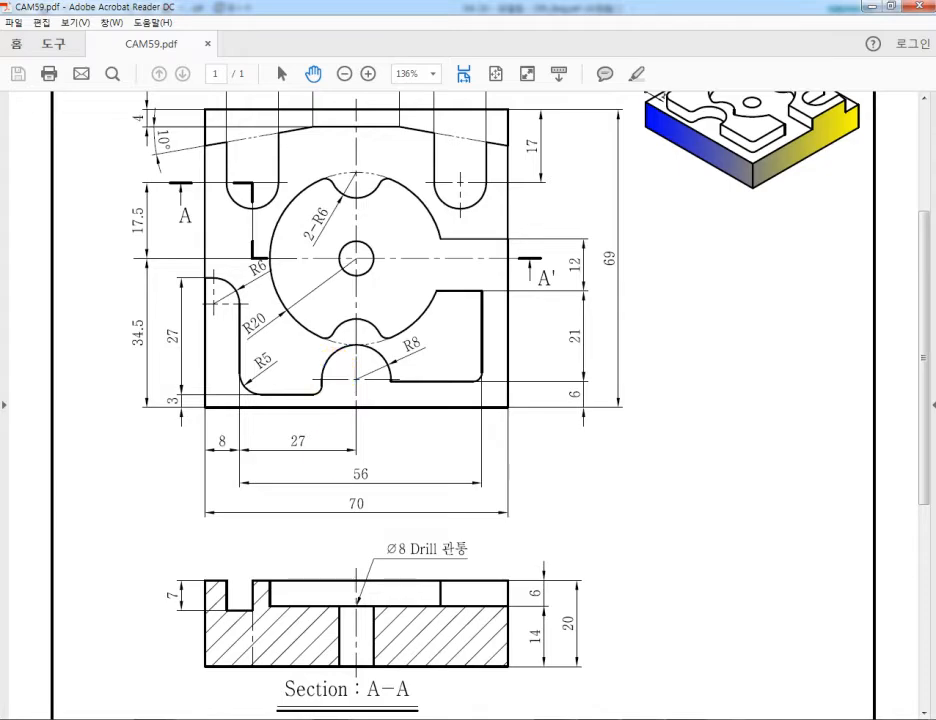
pyautogui.click(533, 718)
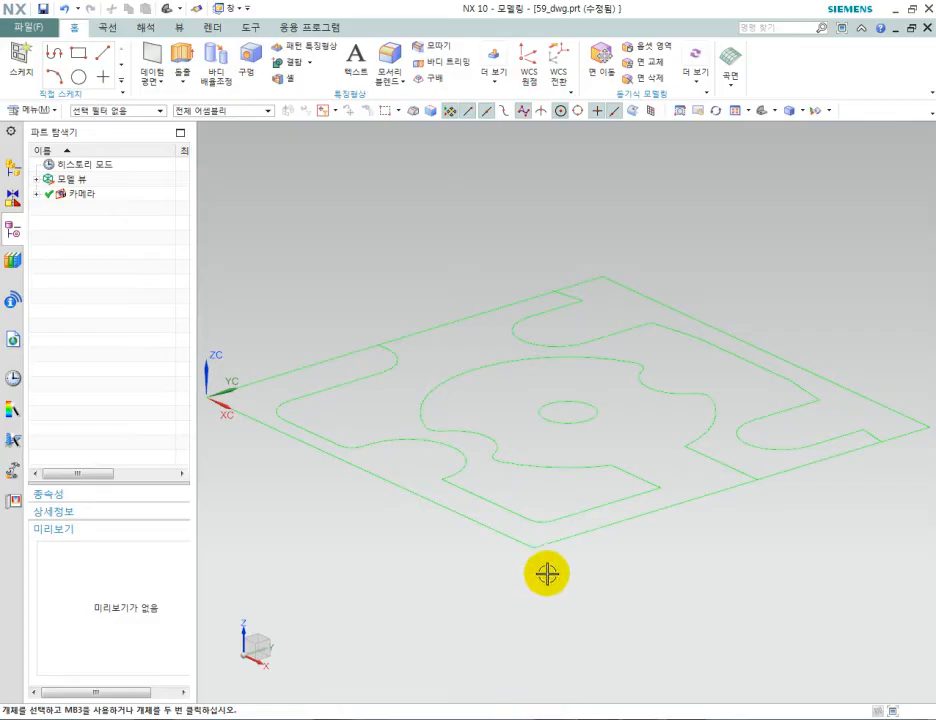
pyautogui.click(182, 62)
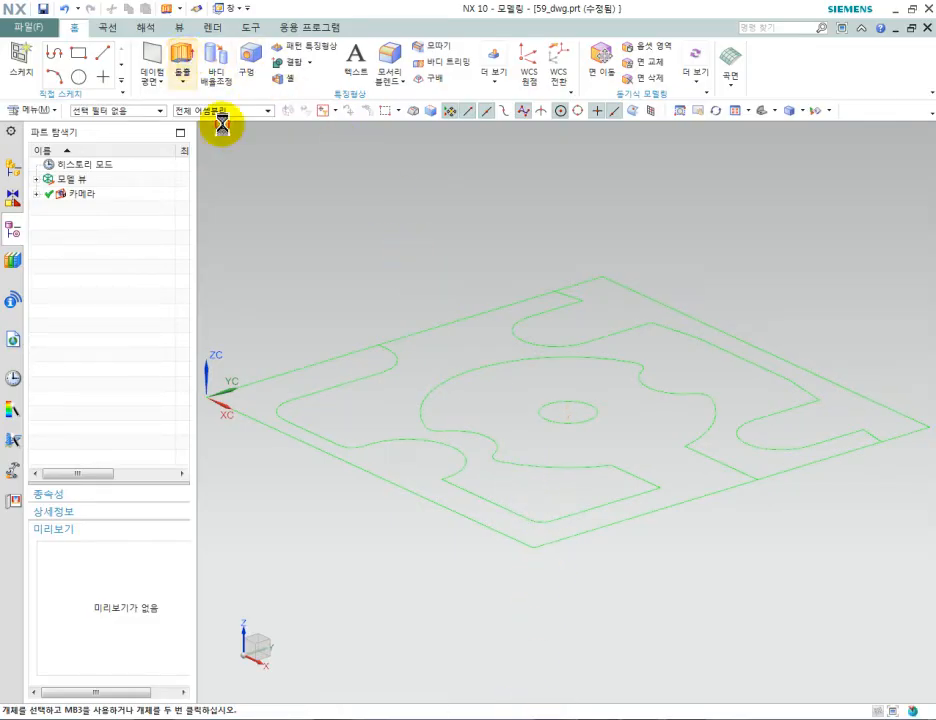
pyautogui.click(369, 485)
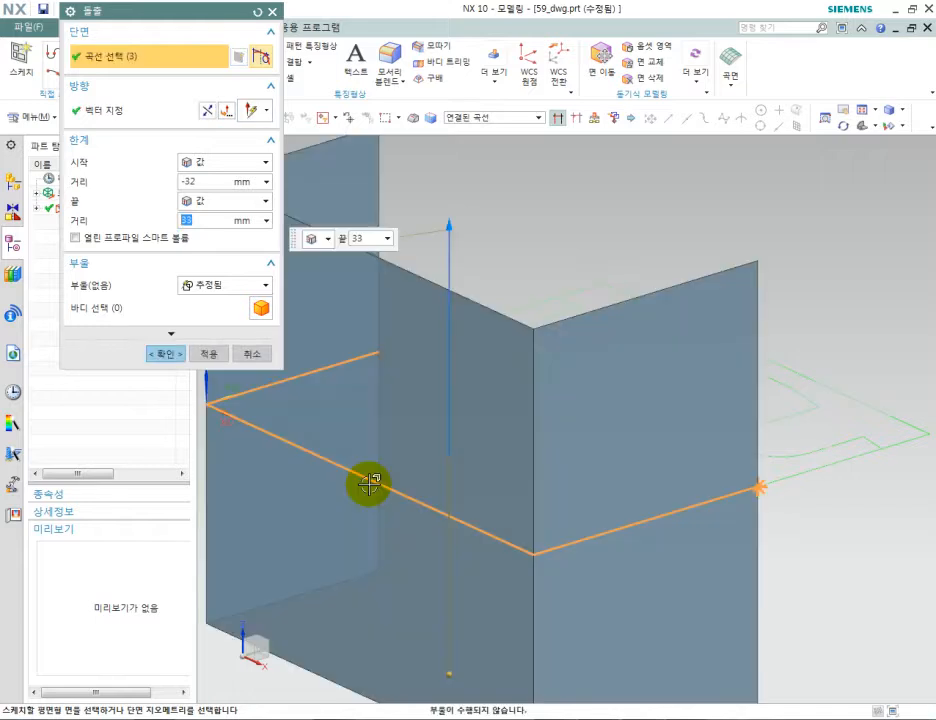
pyautogui.click(810, 466)
pyautogui.click(900, 440)
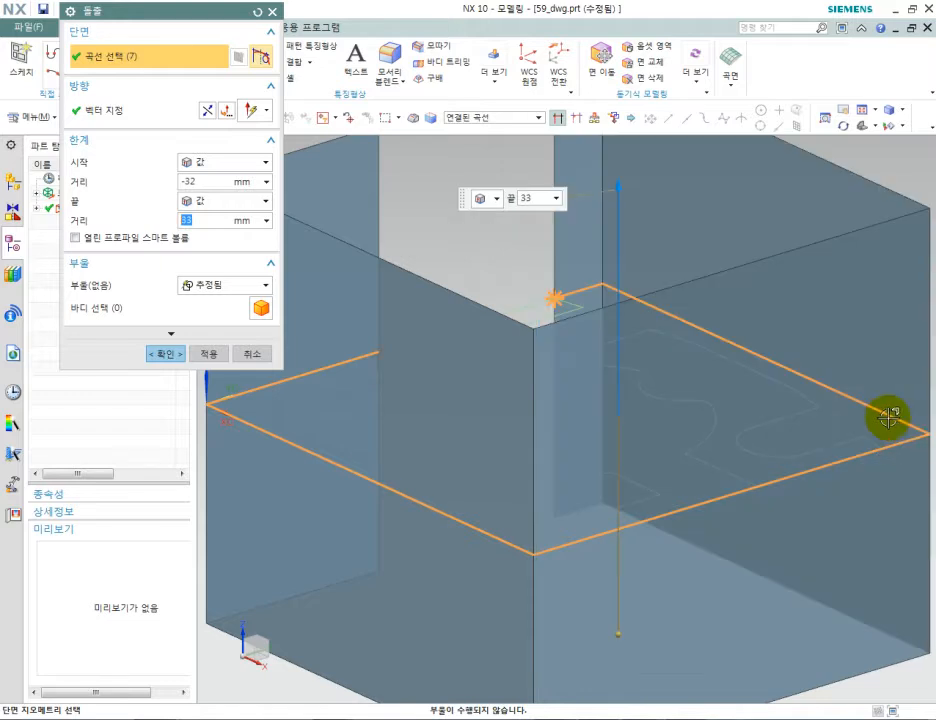
pyautogui.click(533, 303)
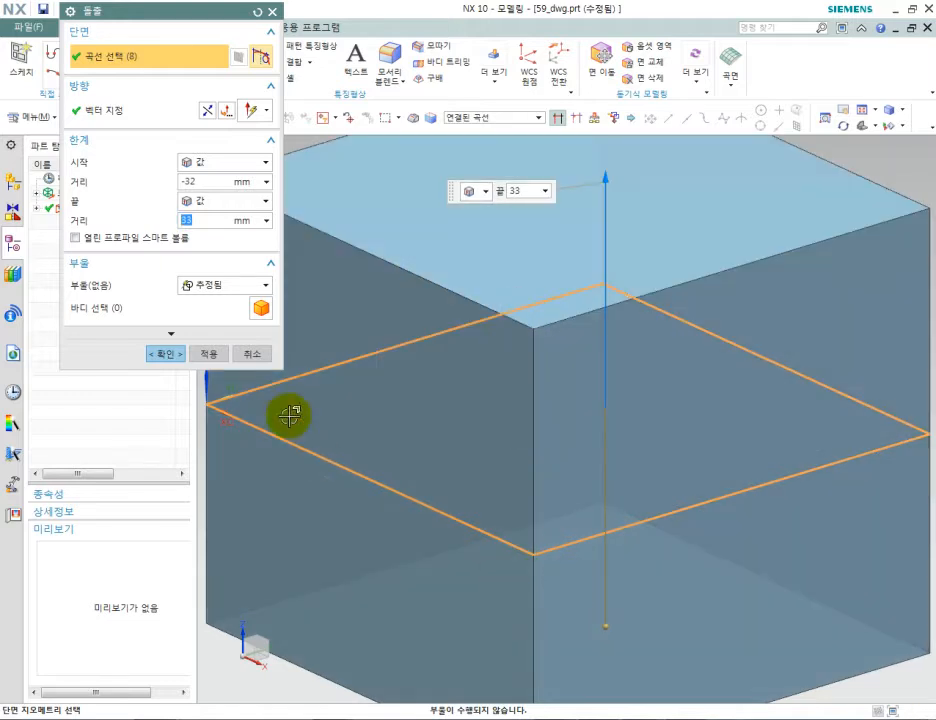
# - Extrude the outer outline downward from 0 to 14 mm to create the base block
pyautogui.click(217, 182)
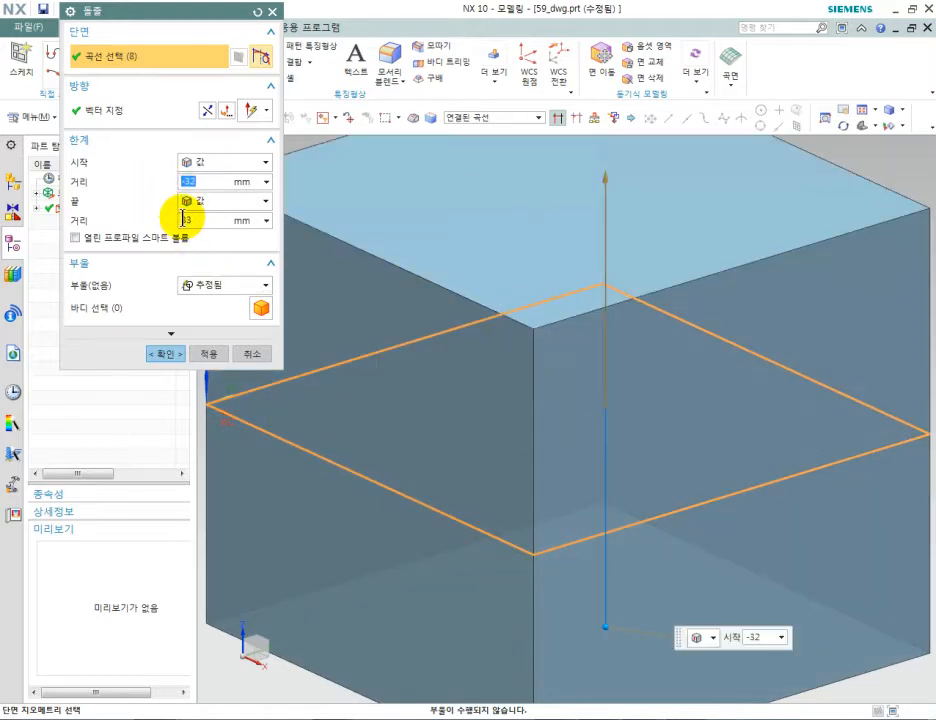
pyautogui.write('0')
pyautogui.click(185, 220)
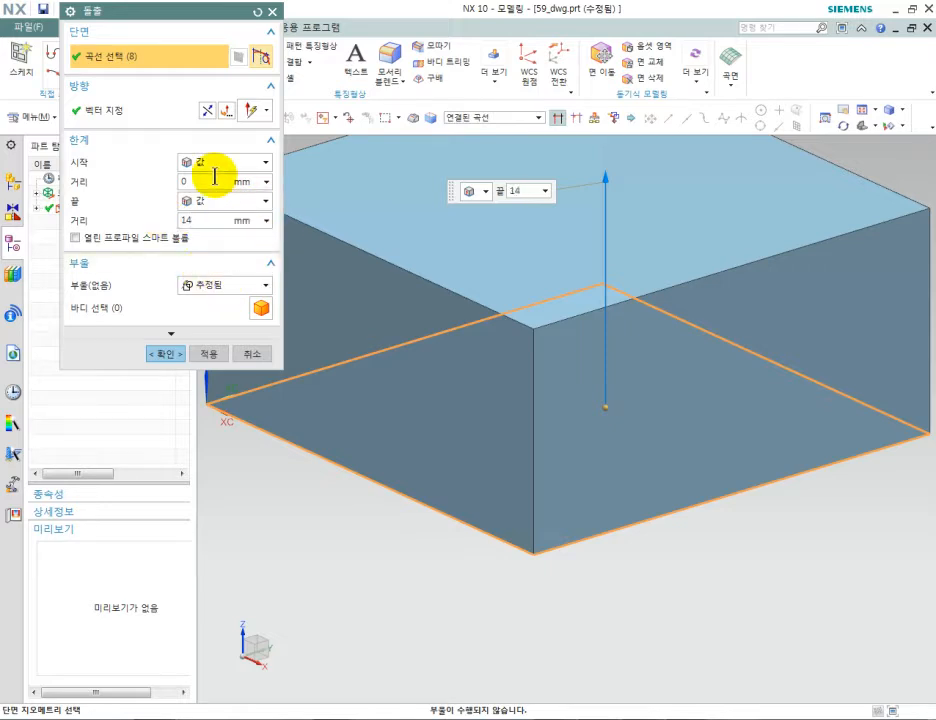
pyautogui.click(210, 110)
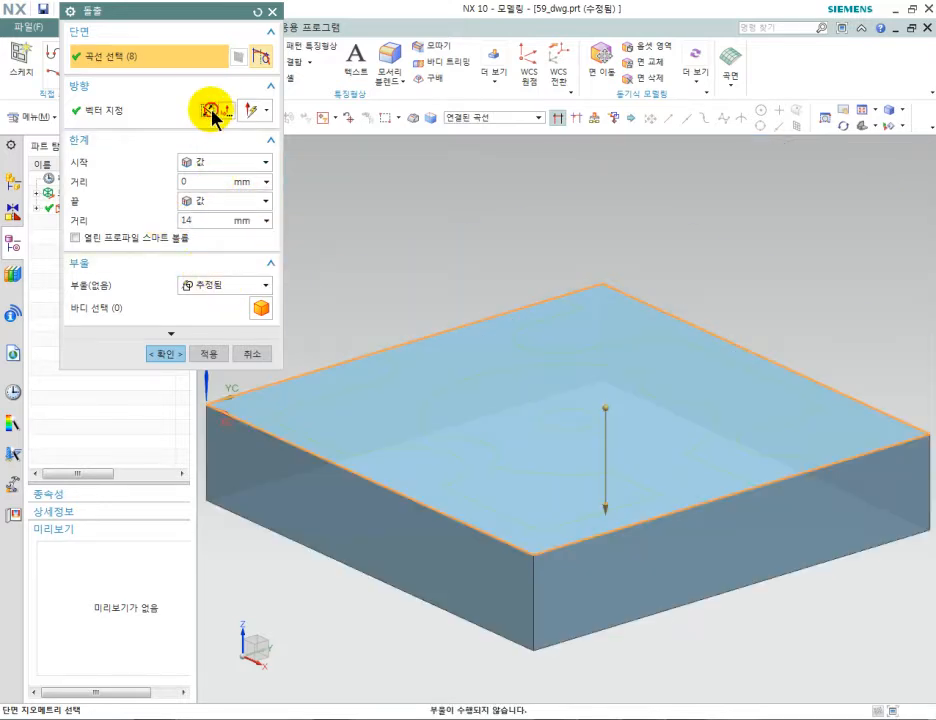
pyautogui.click(210, 354)
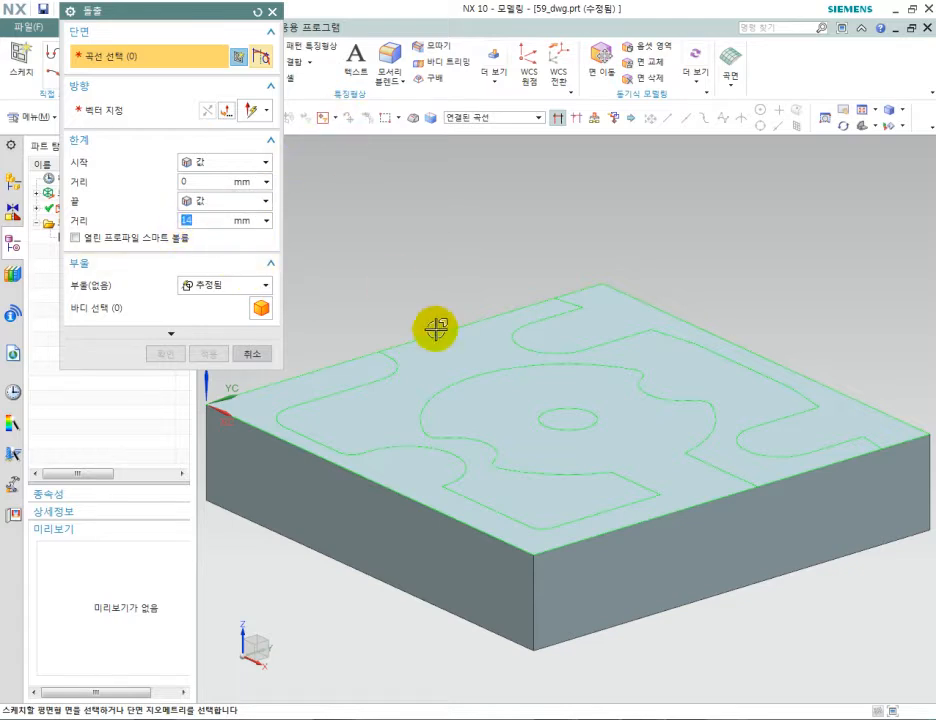
# - Select the closed contour of the raised island on the block's top face as the next Extrude section
pyautogui.click(396, 363)
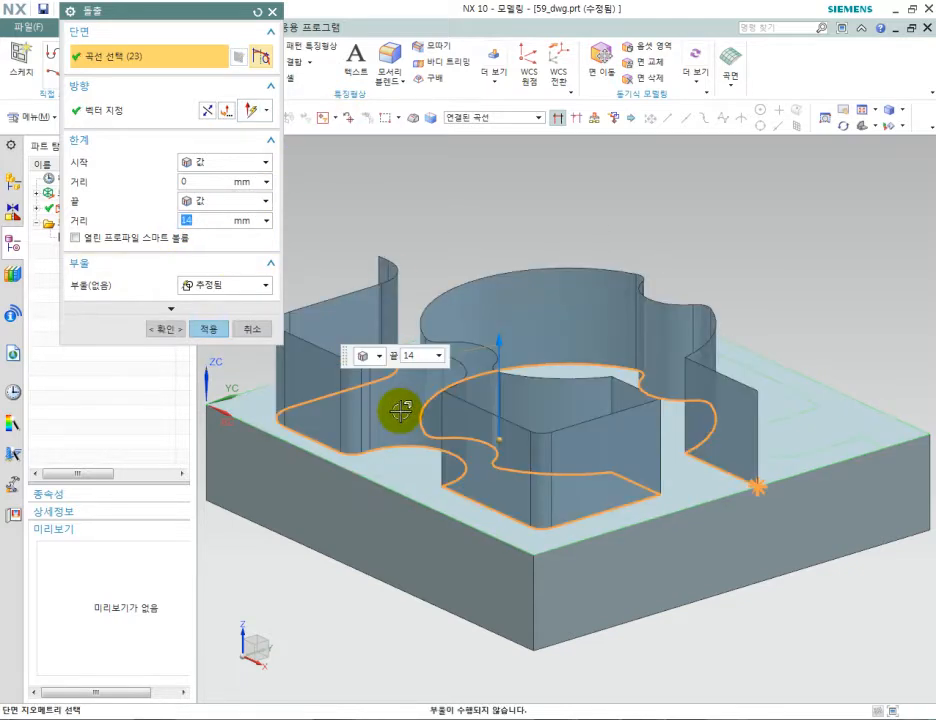
pyautogui.click(805, 471)
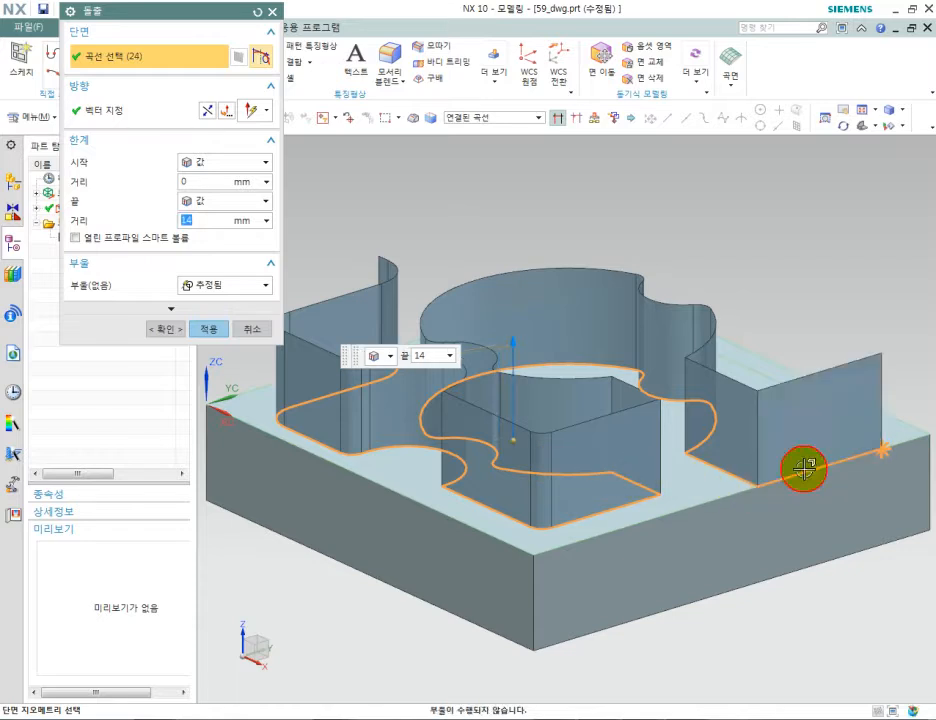
pyautogui.moveTo(831, 449); pyautogui.dragTo(846, 493, button='middle')
pyautogui.click(836, 490)
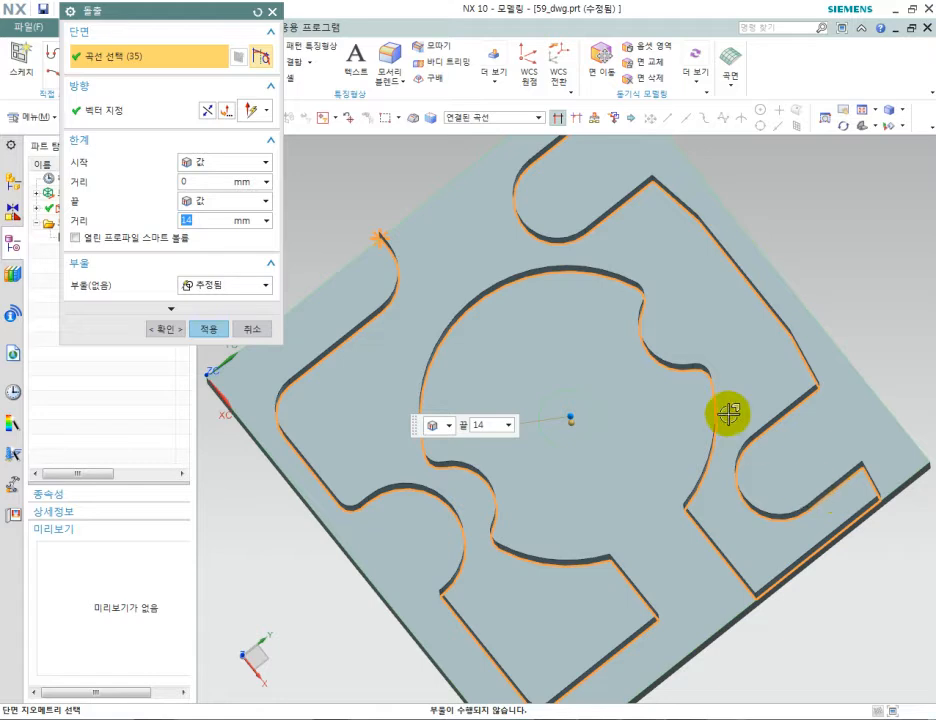
pyautogui.moveTo(654, 345); pyautogui.dragTo(685, 391, button='middle')
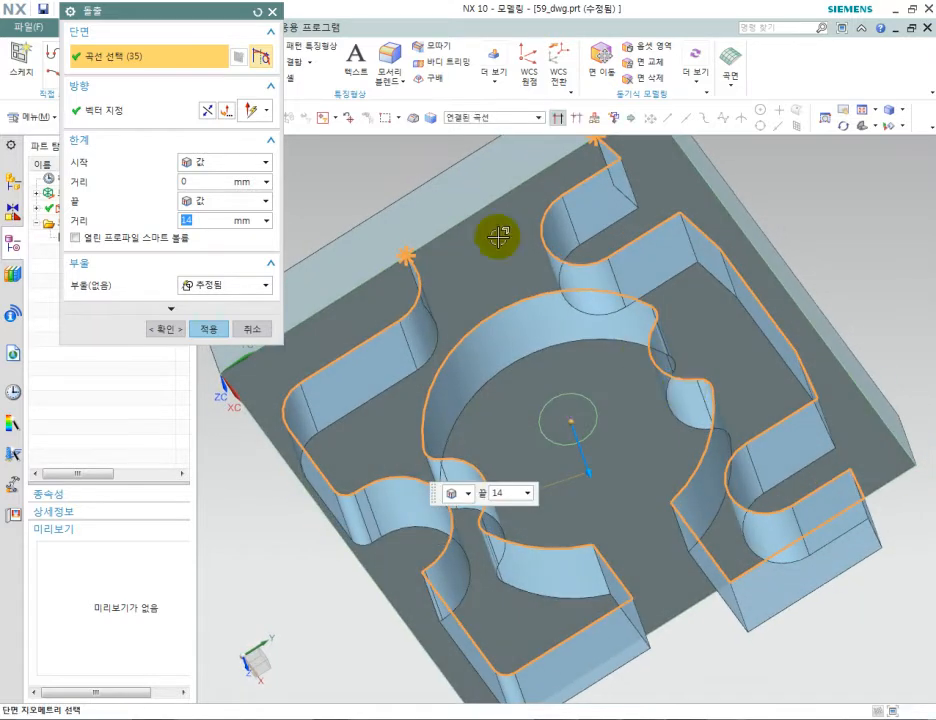
pyautogui.click(477, 210)
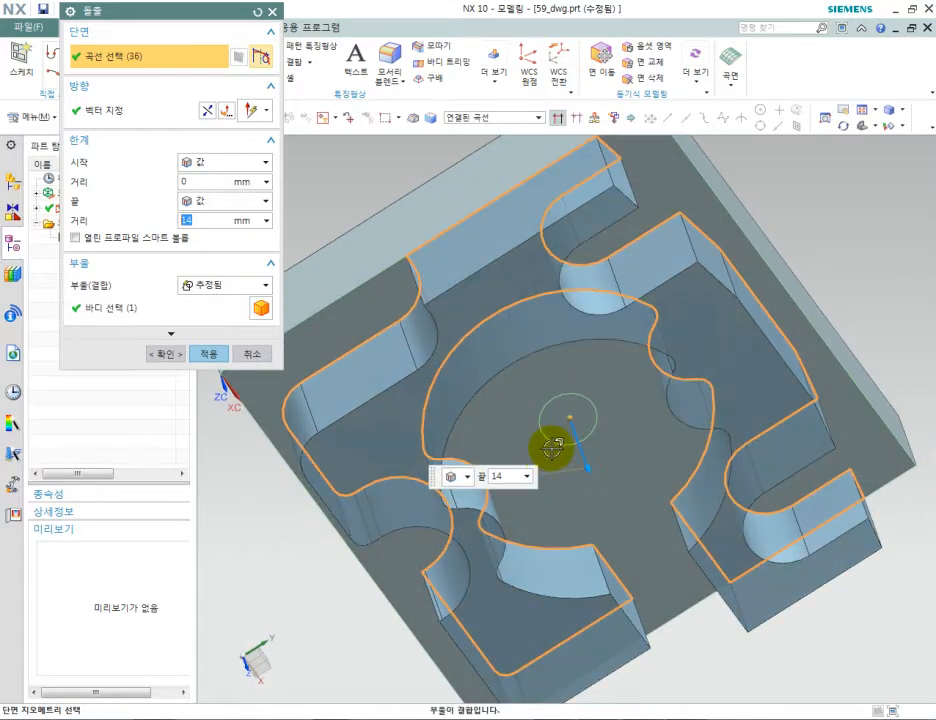
# - Extrude the island contour upward from 0 to 6 mm and unite it with the base block
pyautogui.moveTo(552, 449); pyautogui.dragTo(568, 359, button='middle')
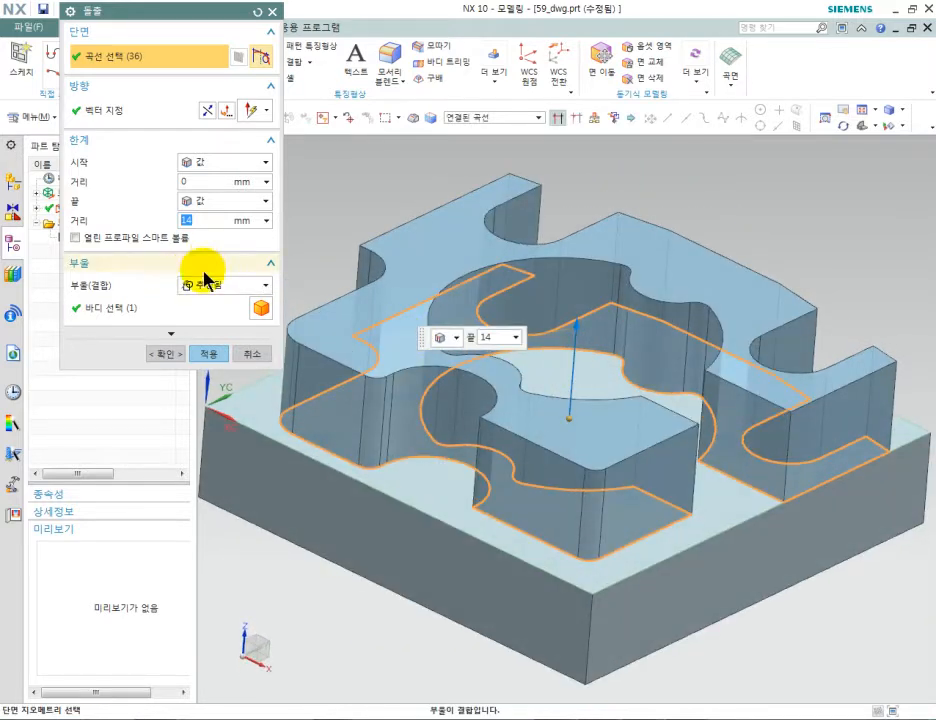
pyautogui.click(205, 182)
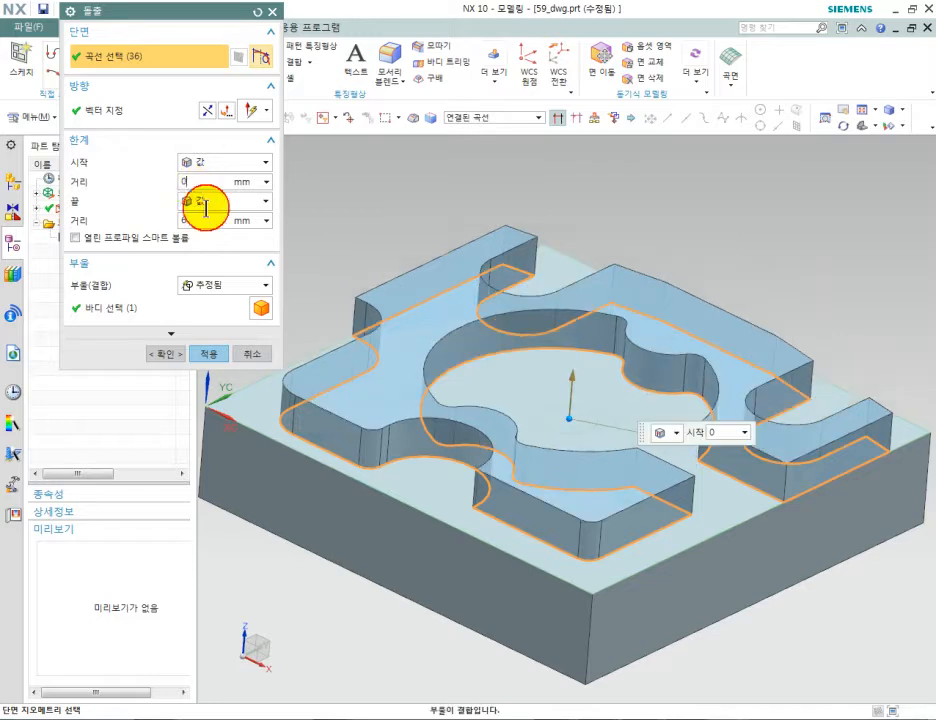
pyautogui.click(224, 286)
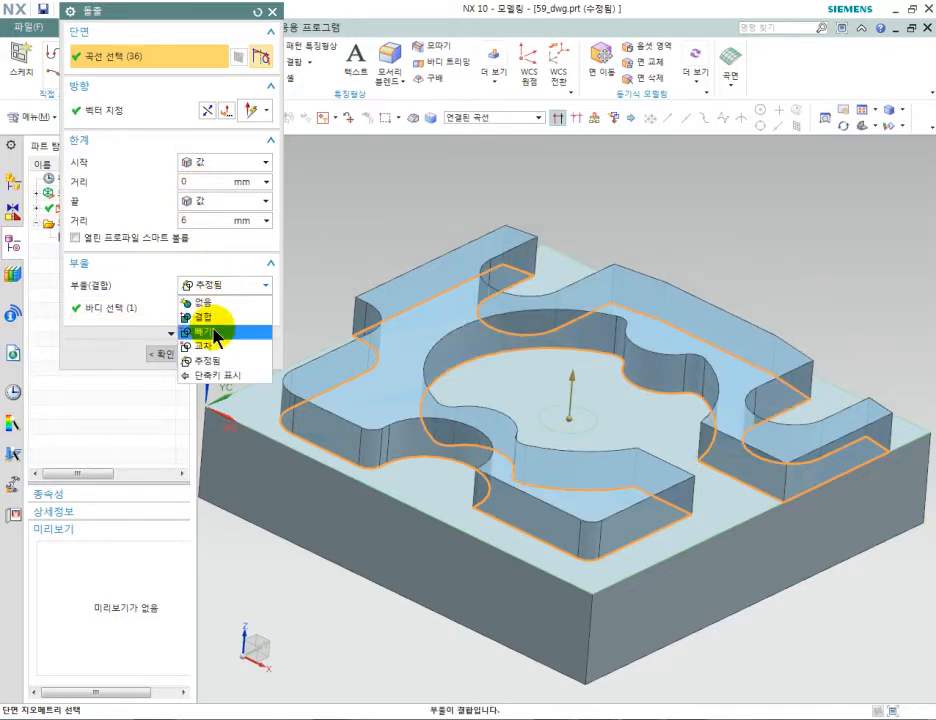
pyautogui.click(206, 317)
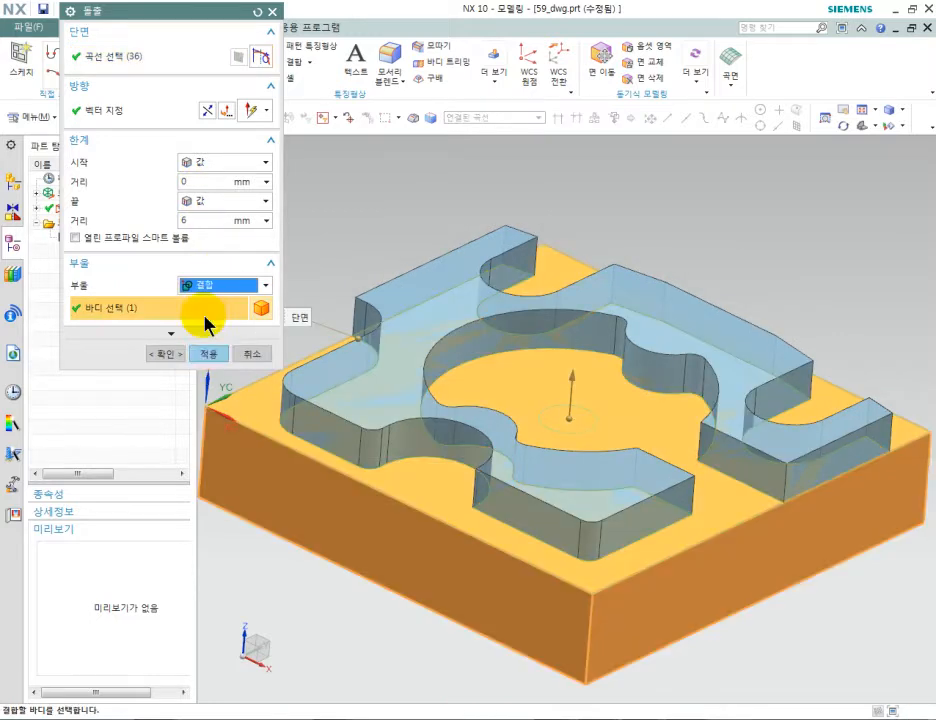
pyautogui.click(216, 355)
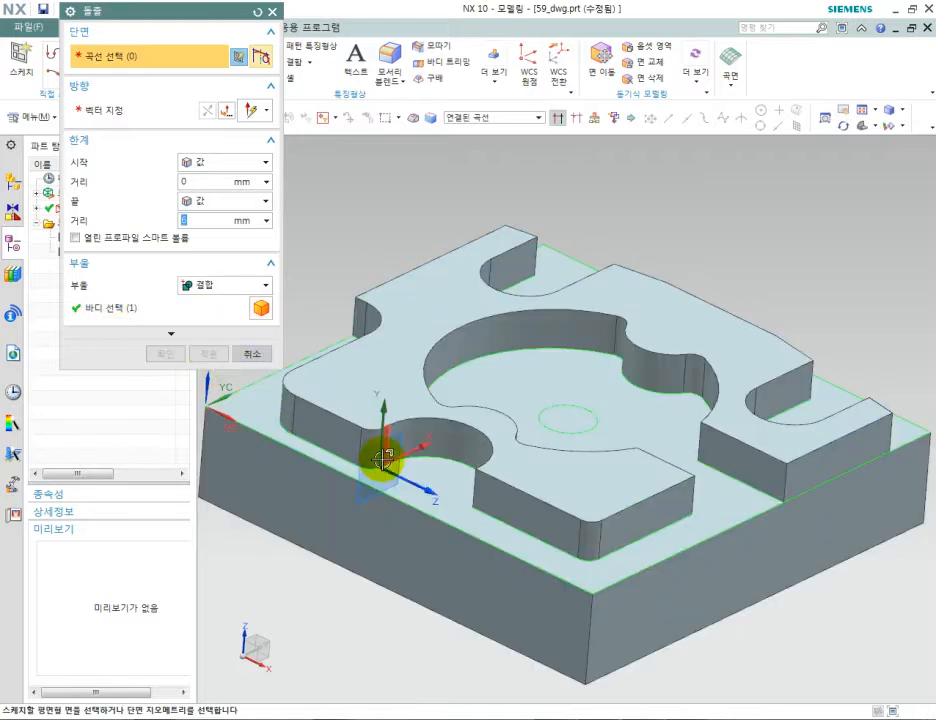
# - Start the rear recess's Extrude section with the block's rear edge, the adjoining corner edges and the first U-shaped slot's outline
pyautogui.moveTo(518, 407); pyautogui.dragTo(487, 459, button='middle')
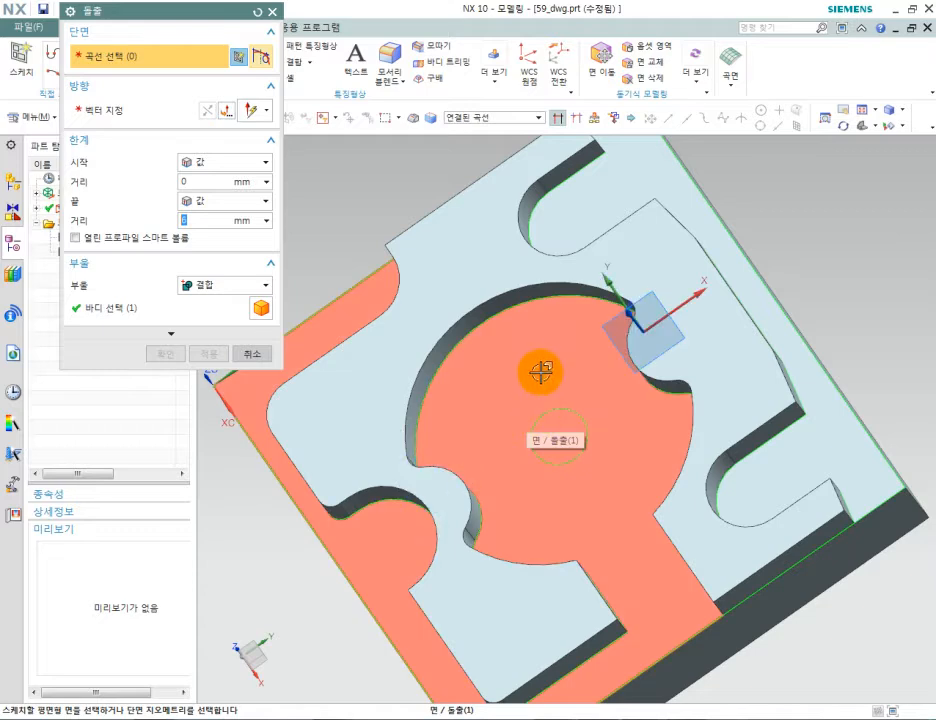
pyautogui.keyDown('shift'); pyautogui.moveTo(538, 375); pyautogui.dragTo(461, 474, button='middle'); pyautogui.keyUp('shift')
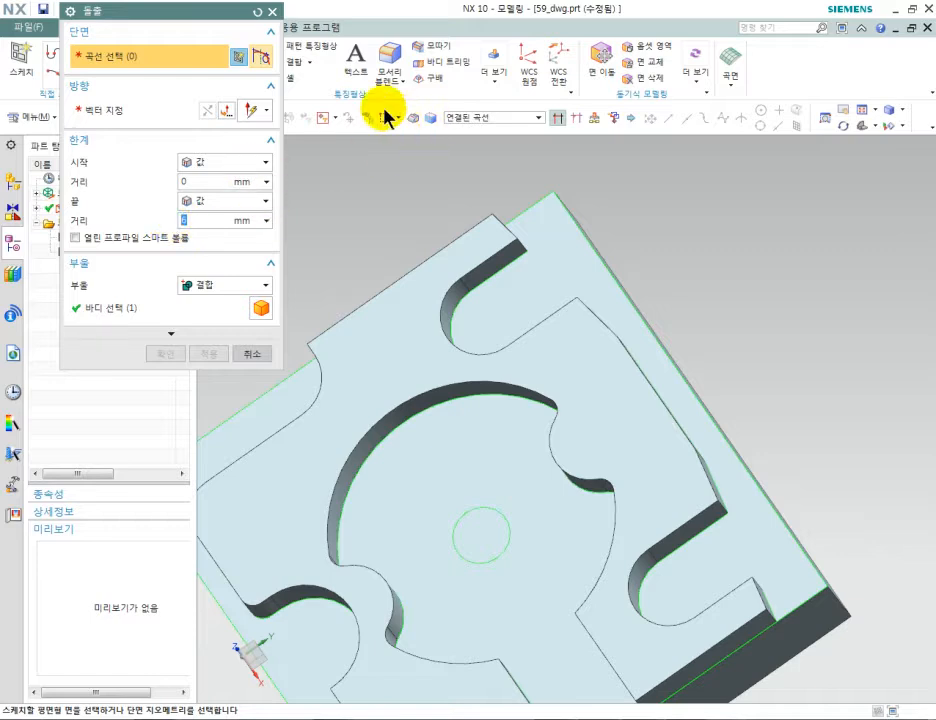
pyautogui.click(573, 208)
pyautogui.click(536, 204)
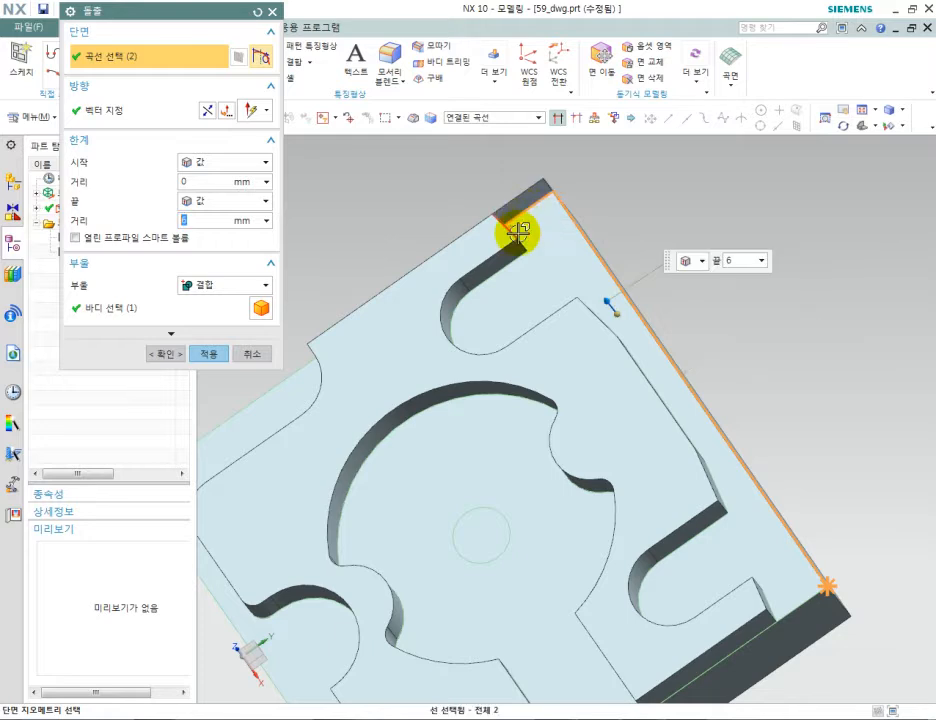
pyautogui.click(518, 234)
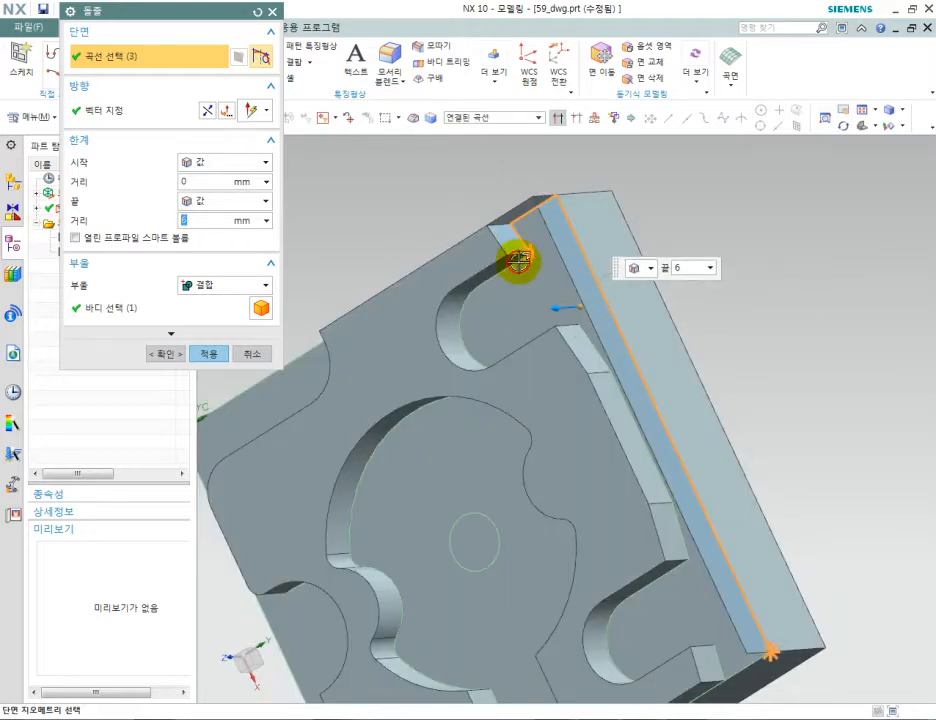
pyautogui.click(516, 265)
pyautogui.click(465, 319)
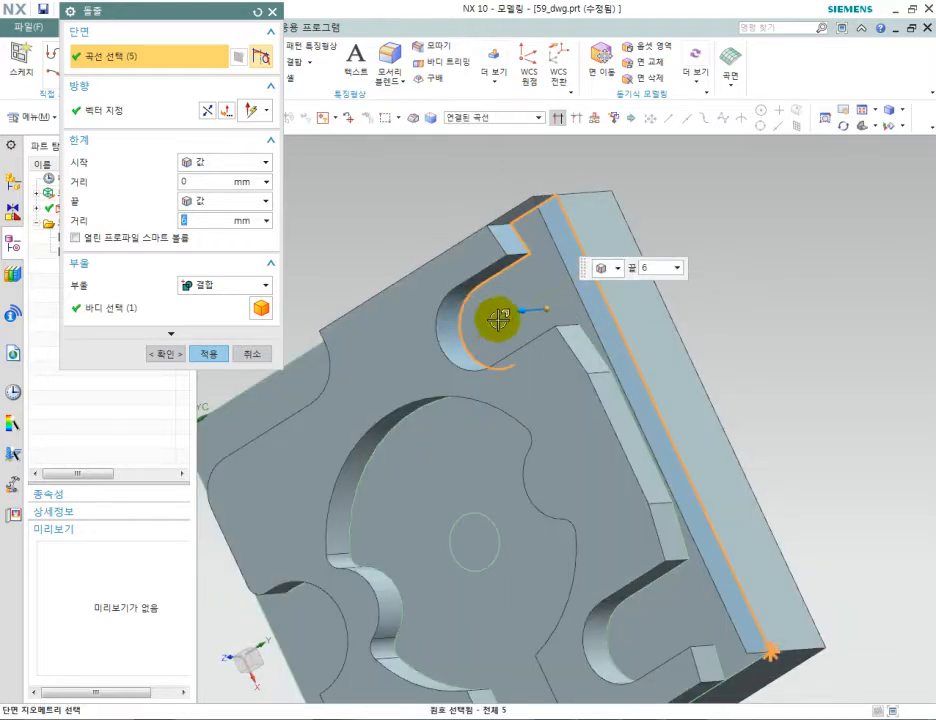
pyautogui.moveTo(495, 317); pyautogui.dragTo(518, 334, button='middle')
pyautogui.click(597, 365)
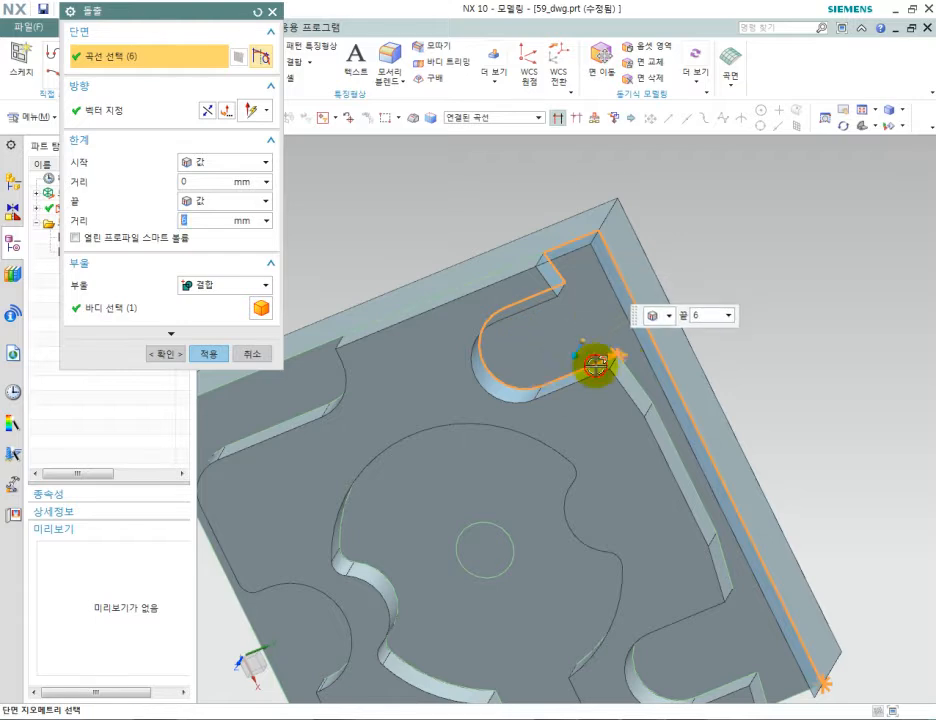
# - Close the recess section by adding the angled rear wall's curves, the second U-shaped slot's outline and the remaining corner edges
pyautogui.click(640, 393)
pyautogui.click(732, 535)
pyautogui.click(730, 549)
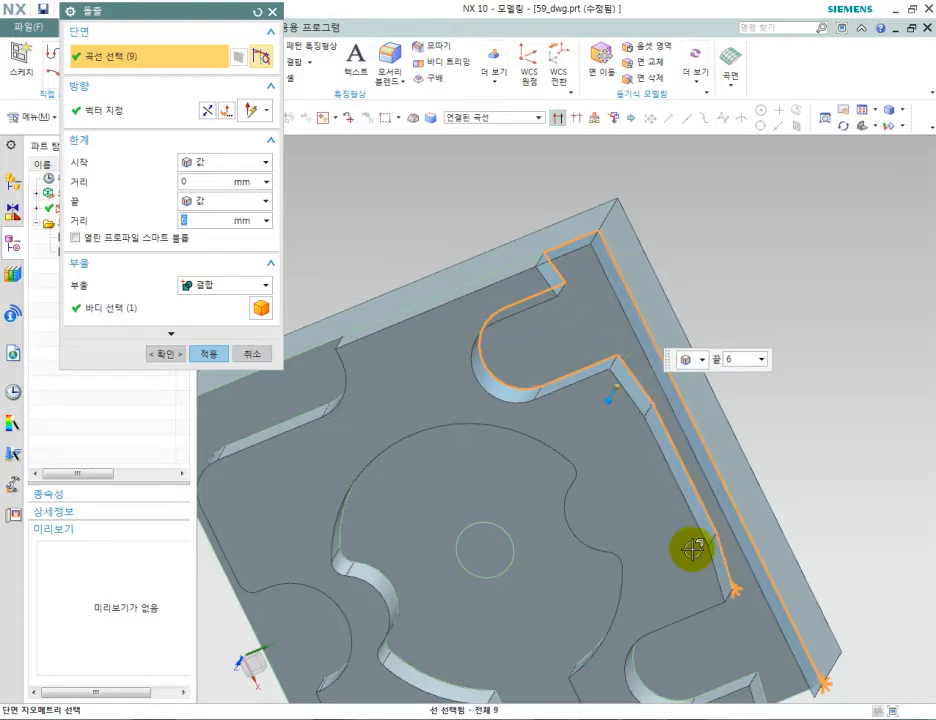
pyautogui.moveTo(673, 496); pyautogui.dragTo(662, 436, button='middle')
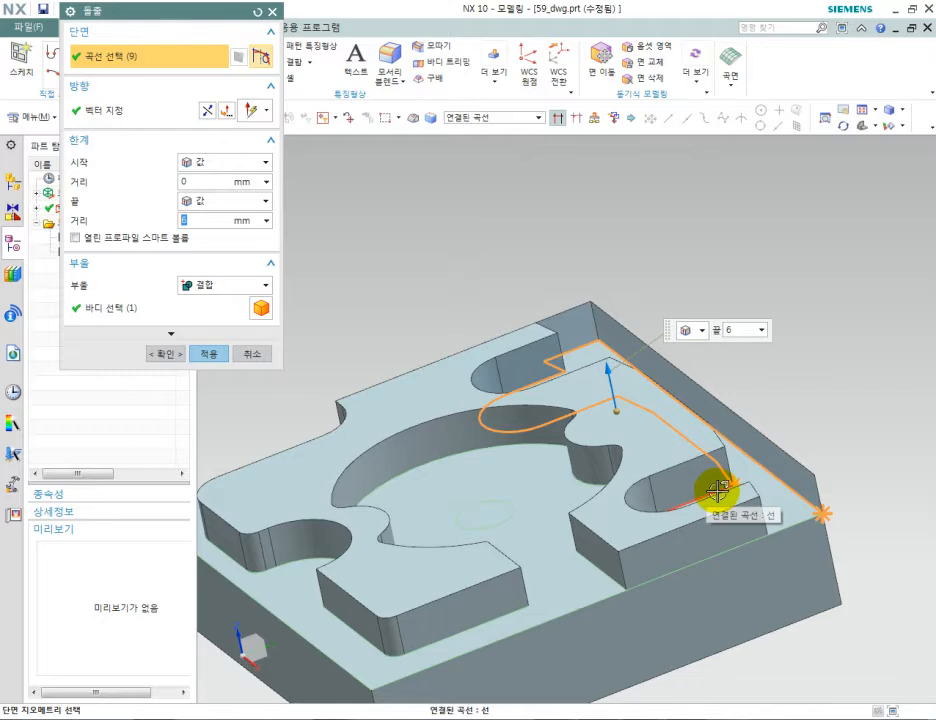
pyautogui.click(694, 479)
pyautogui.moveTo(692, 475); pyautogui.dragTo(660, 548, button='middle')
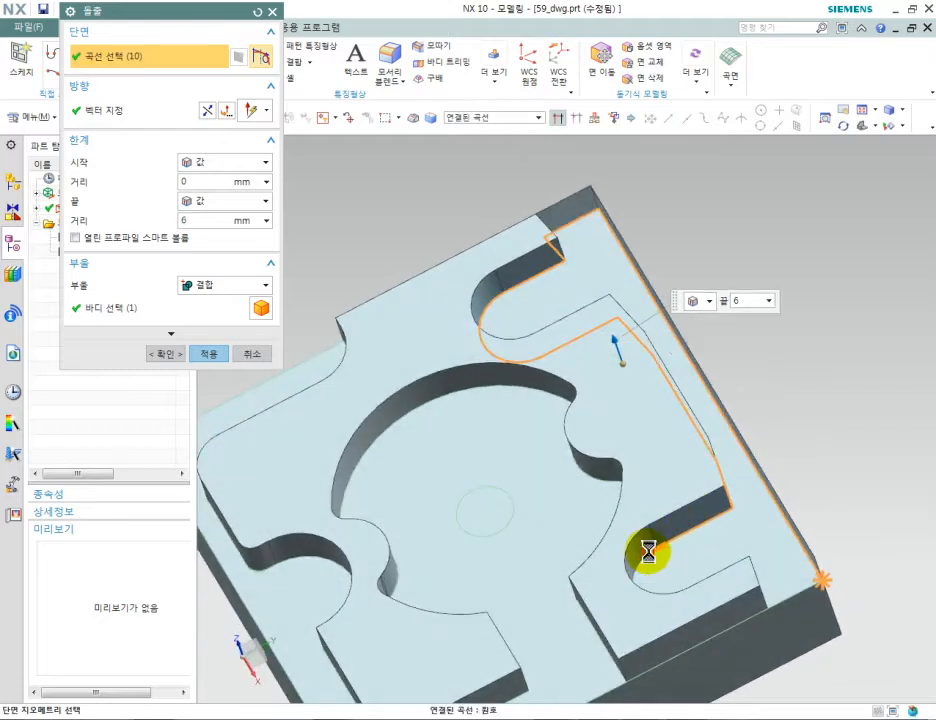
pyautogui.click(708, 568)
pyautogui.moveTo(710, 568); pyautogui.dragTo(717, 612, button='middle')
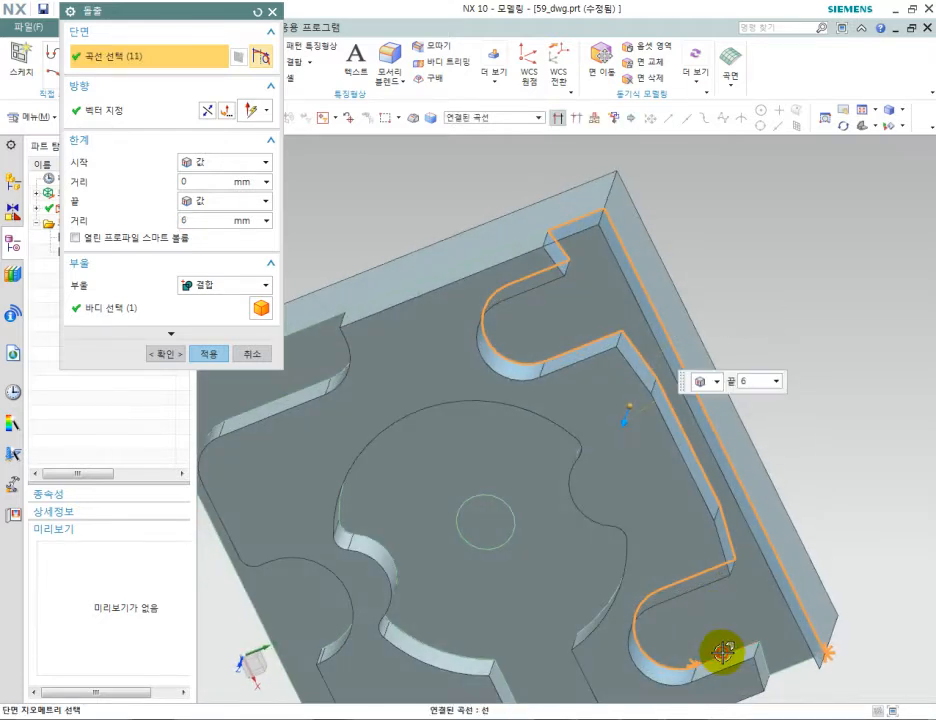
pyautogui.click(722, 652)
pyautogui.click(789, 666)
pyautogui.click(689, 610)
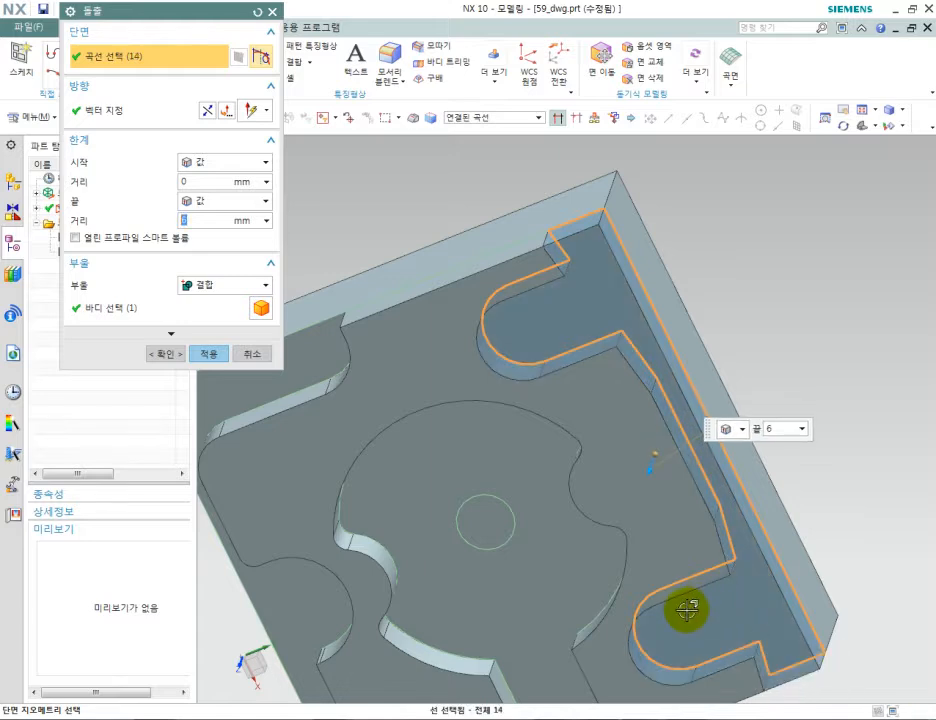
# - Extrude the rear recess section 1 mm downward from 0 and subtract it from the body
pyautogui.moveTo(689, 610); pyautogui.dragTo(686, 478, button='middle')
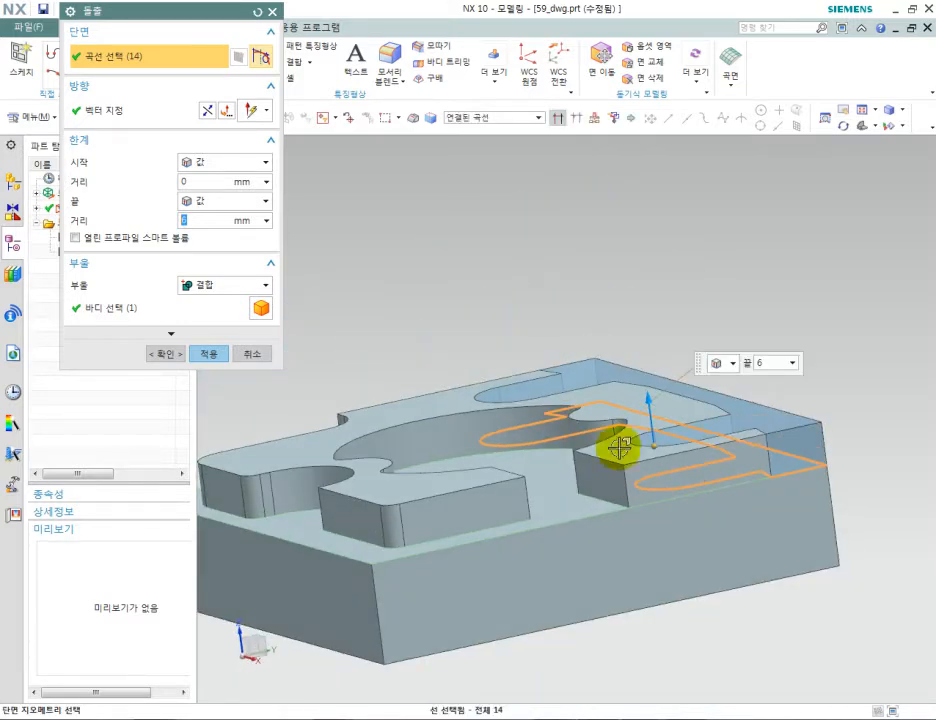
pyautogui.write('1')
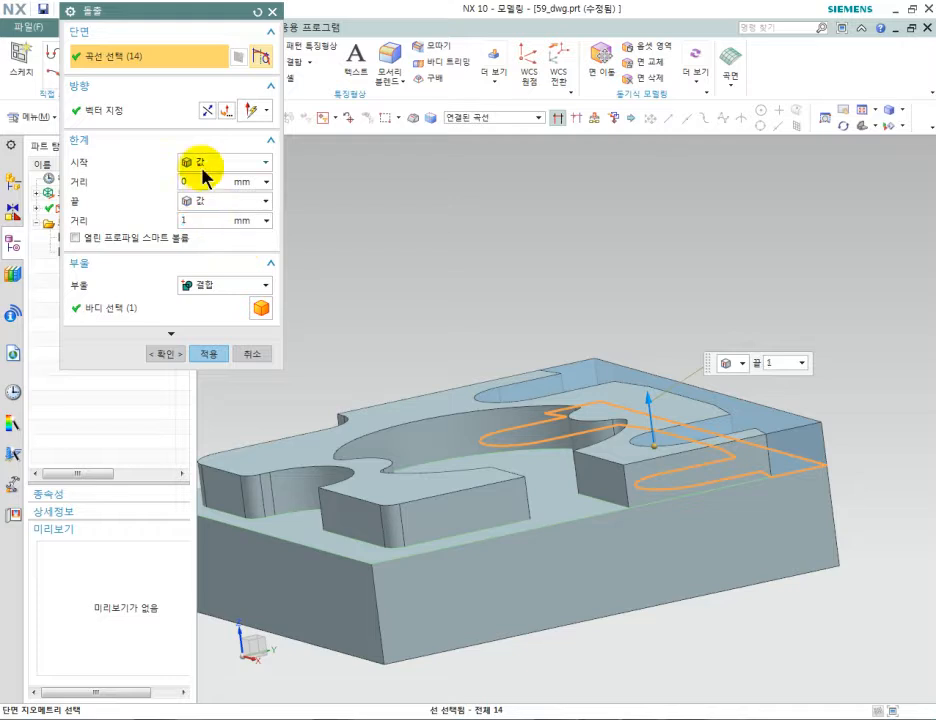
pyautogui.click(207, 111)
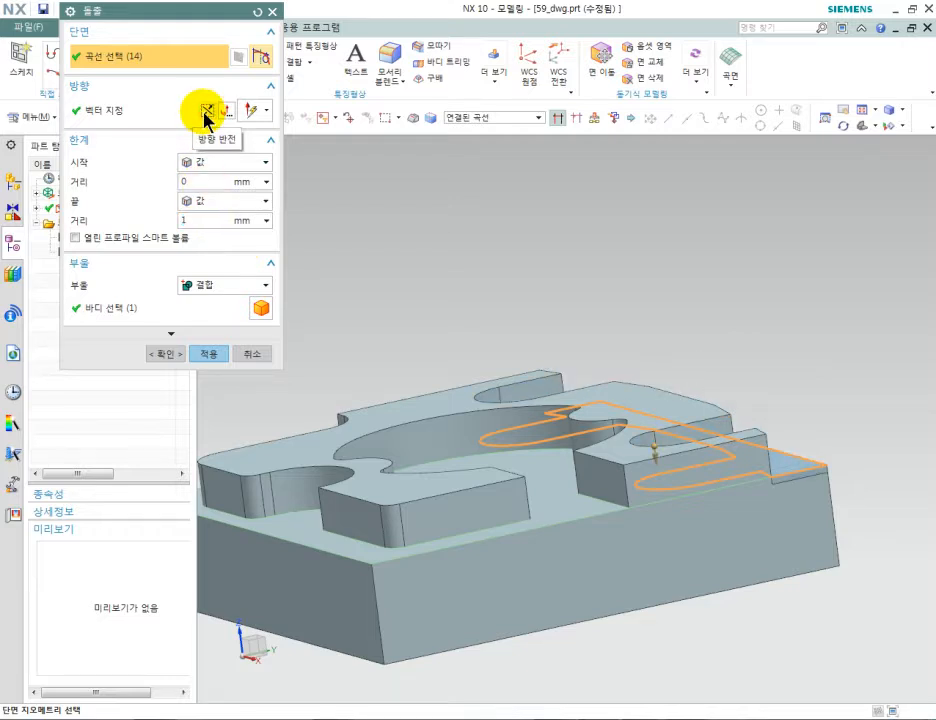
pyautogui.click(210, 286)
pyautogui.click(208, 332)
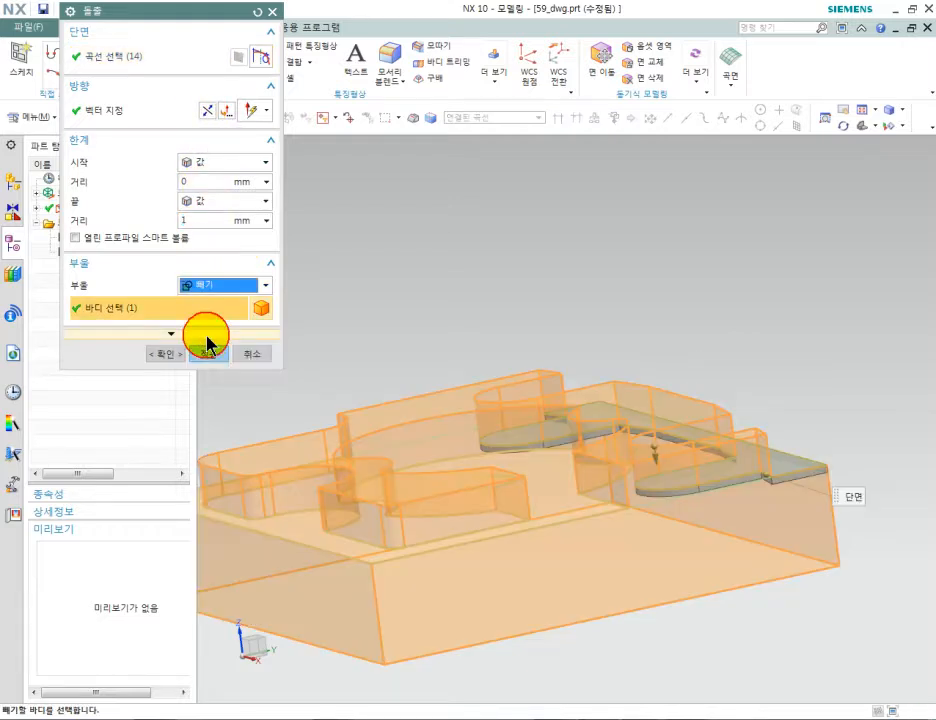
pyautogui.click(209, 354)
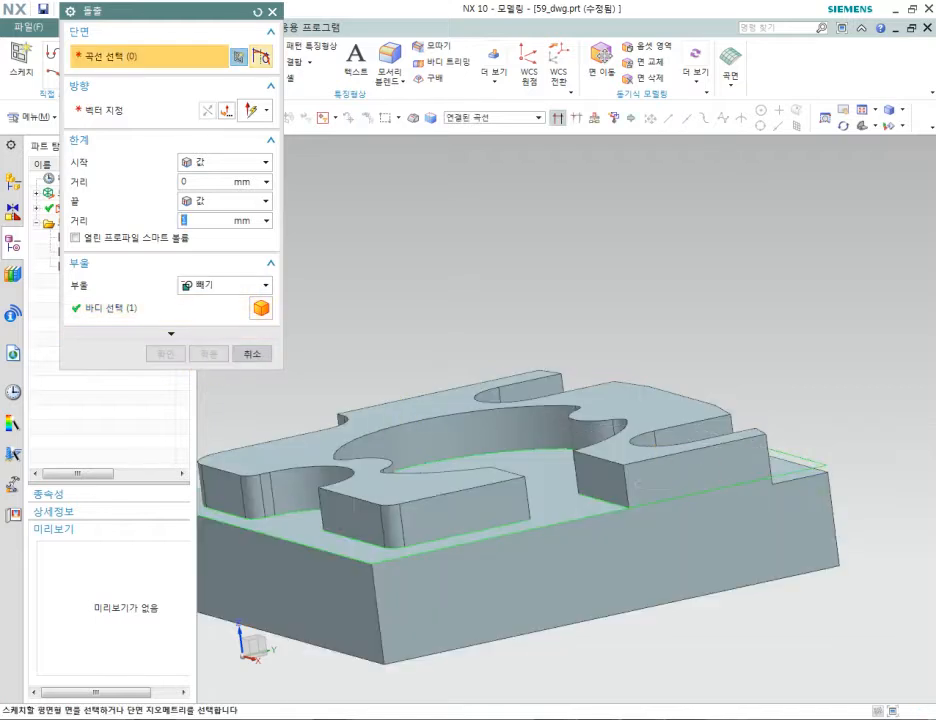
# - Extrude the circle at the plate's centre from -37.5 to 26.5 mm and subtract it as a through hole
pyautogui.click(874, 127)
pyautogui.click(877, 167)
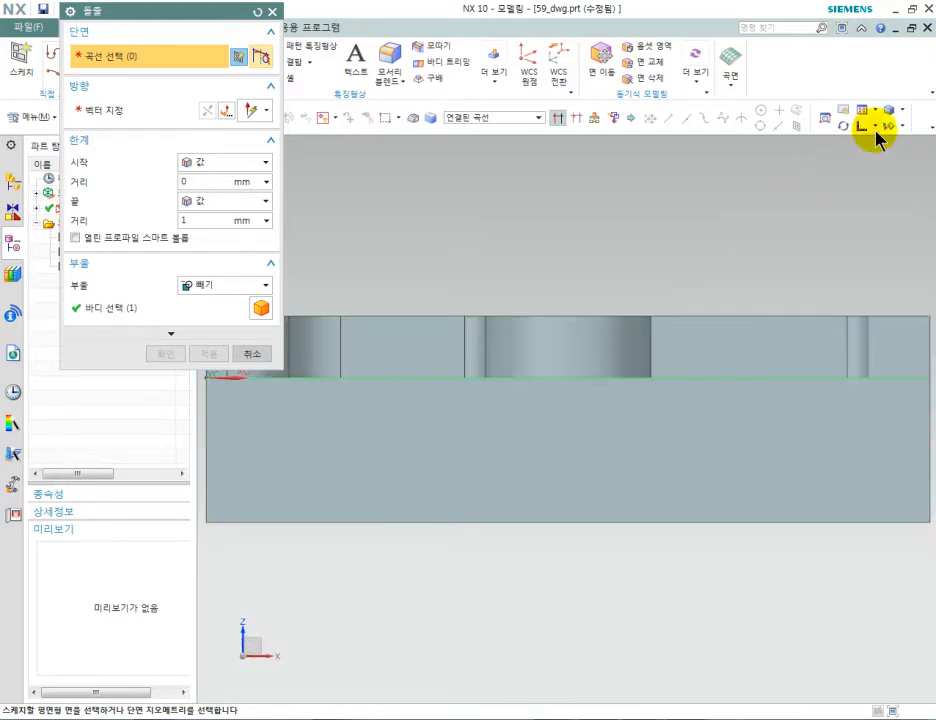
pyautogui.click(875, 128)
pyautogui.click(904, 178)
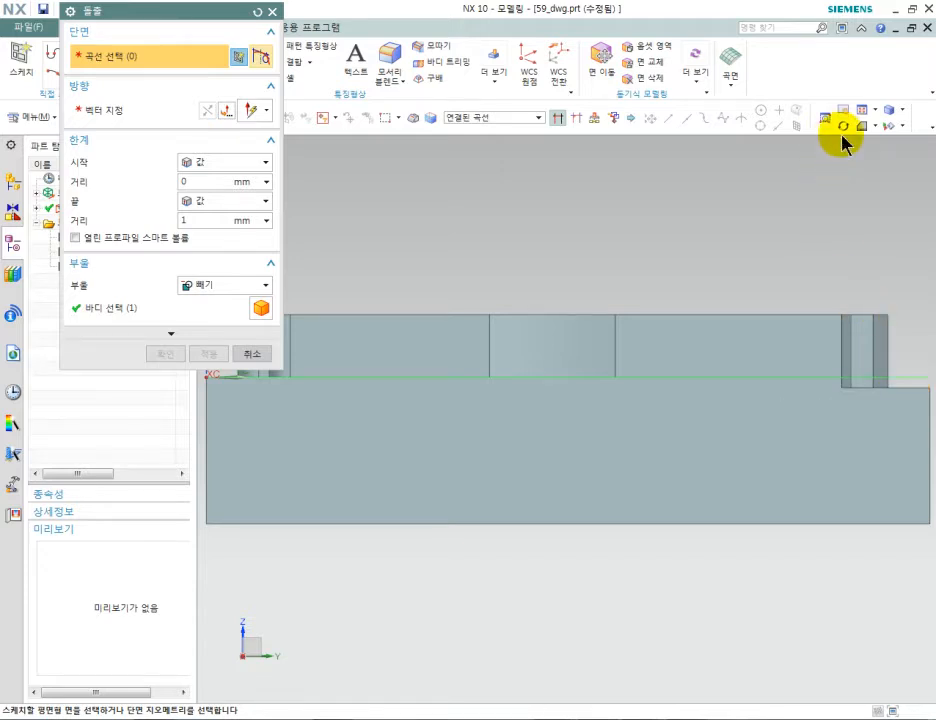
pyautogui.click(877, 128)
pyautogui.click(866, 147)
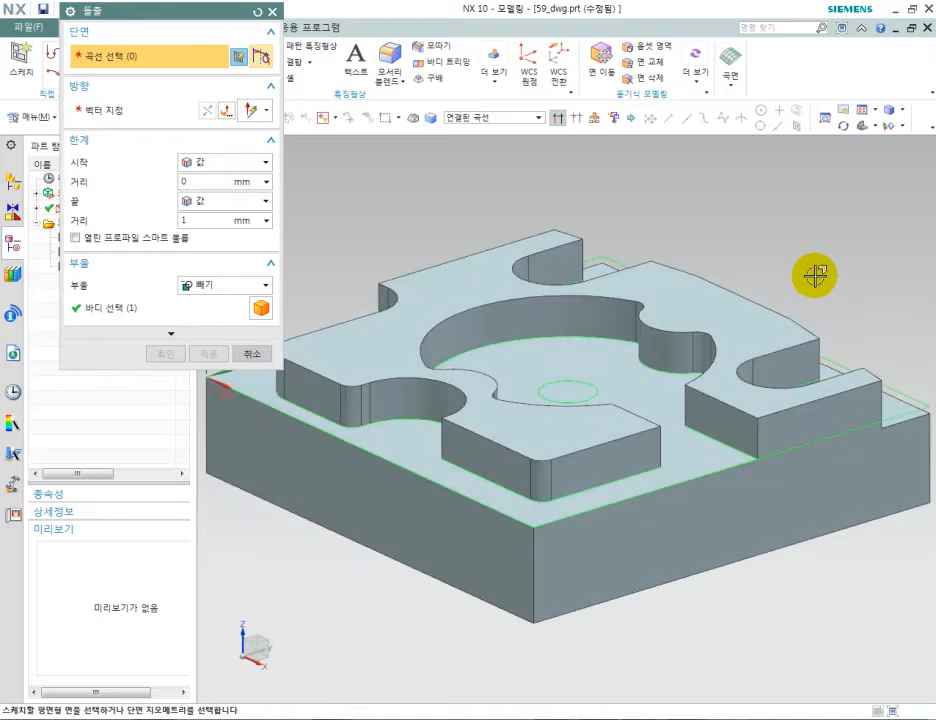
pyautogui.click(570, 377)
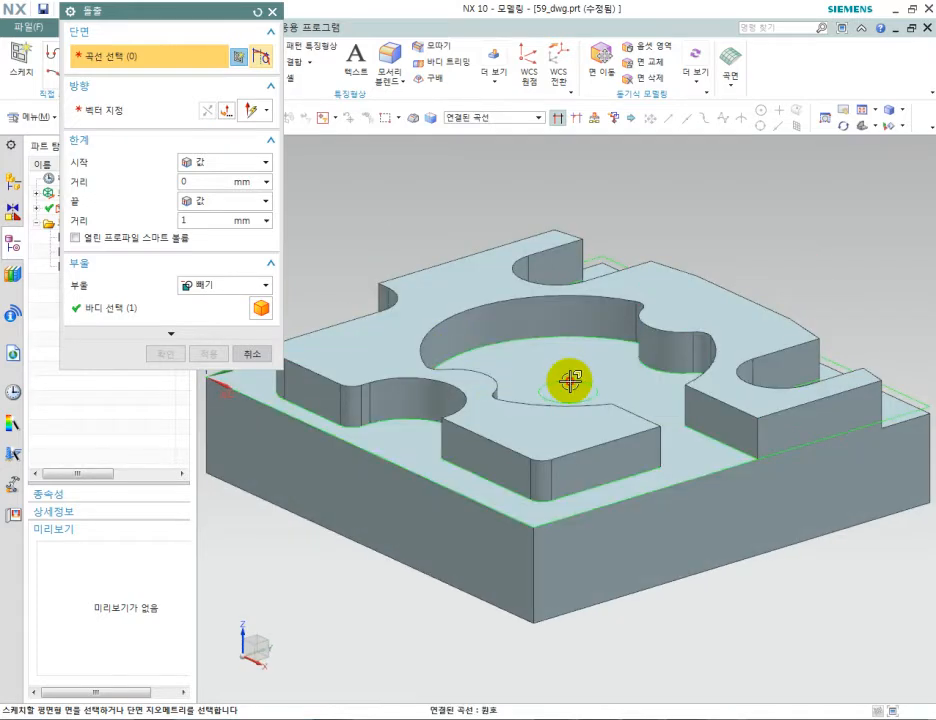
pyautogui.moveTo(570, 378); pyautogui.dragTo(598, 648)
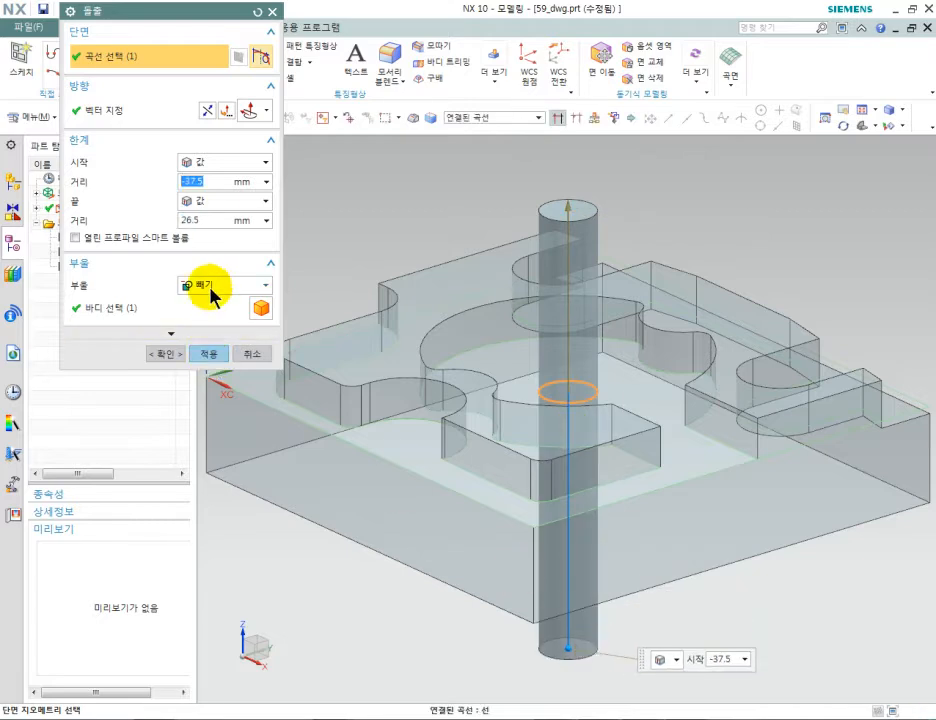
pyautogui.click(203, 310)
pyautogui.click(166, 354)
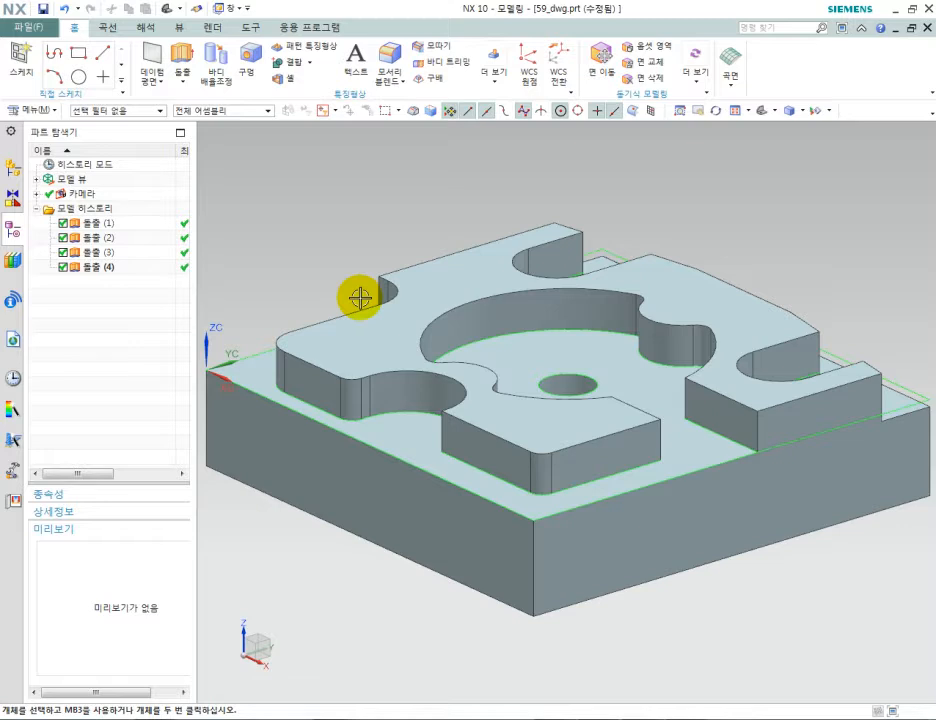
# - Hide all objects and show only the solid body
pyautogui.hotkey('ctrl', 'w')
pyautogui.click(278, 48)
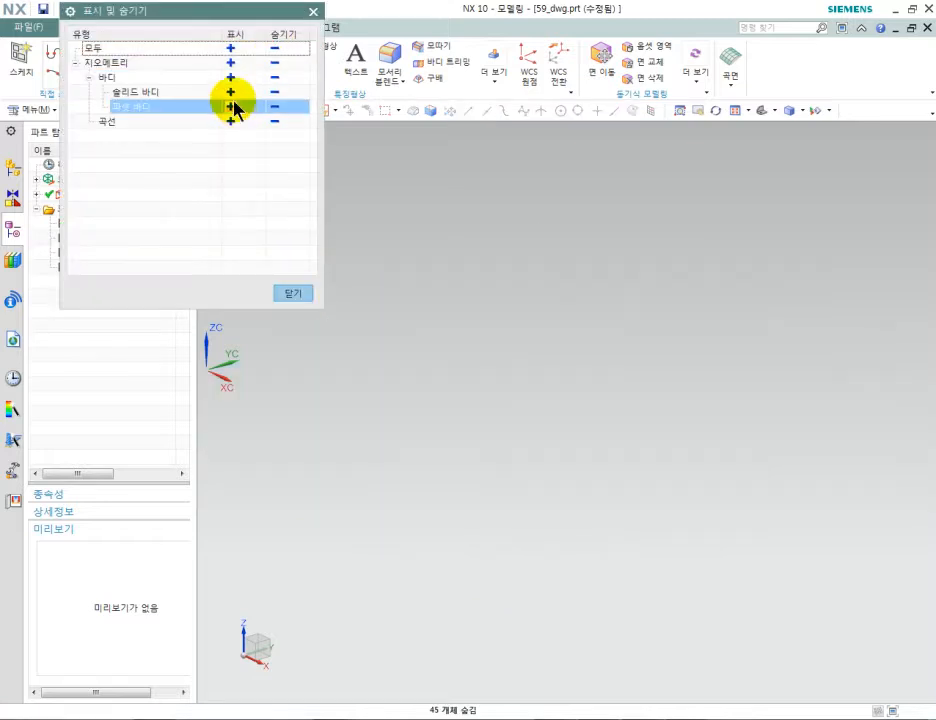
pyautogui.click(231, 93)
pyautogui.click(294, 293)
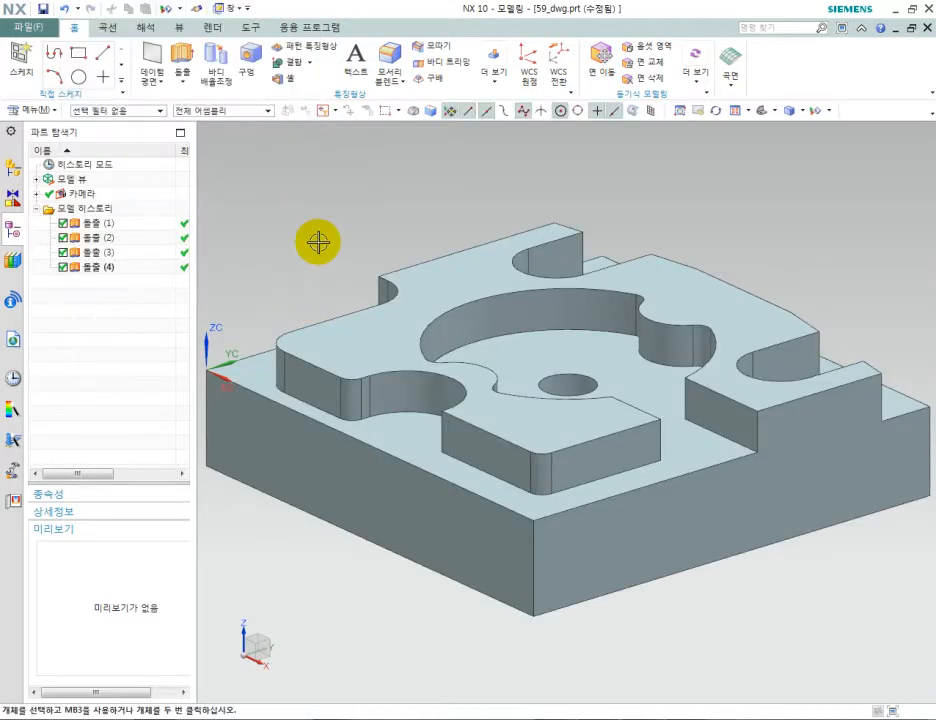
# - Switch to the Manufacturing application and initialise it with the cam_general session configuration and the drill setup
pyautogui.click(298, 33)
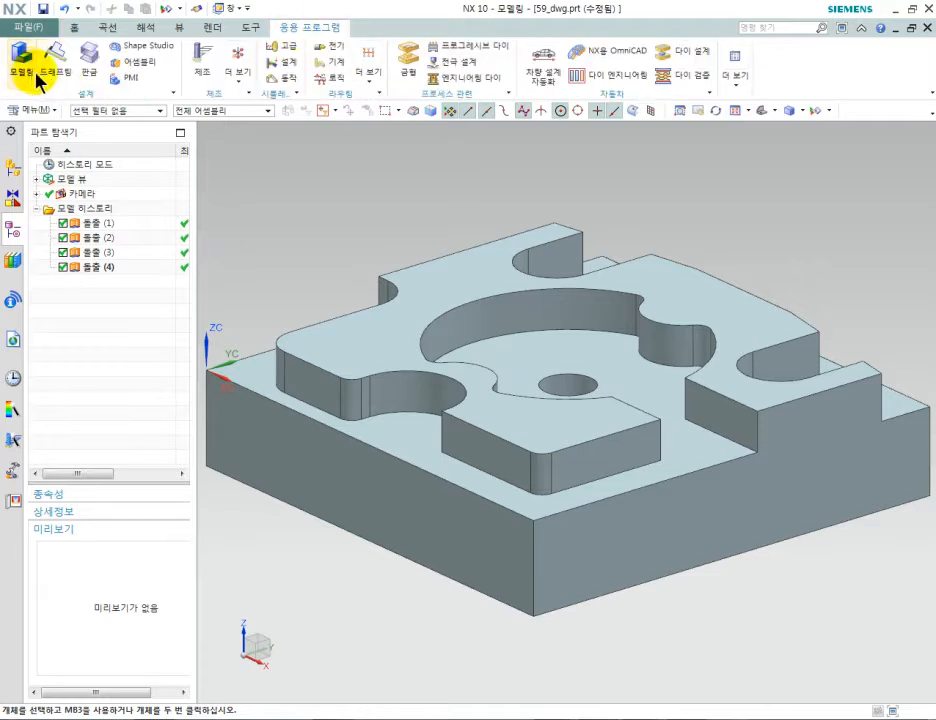
pyautogui.click(200, 79)
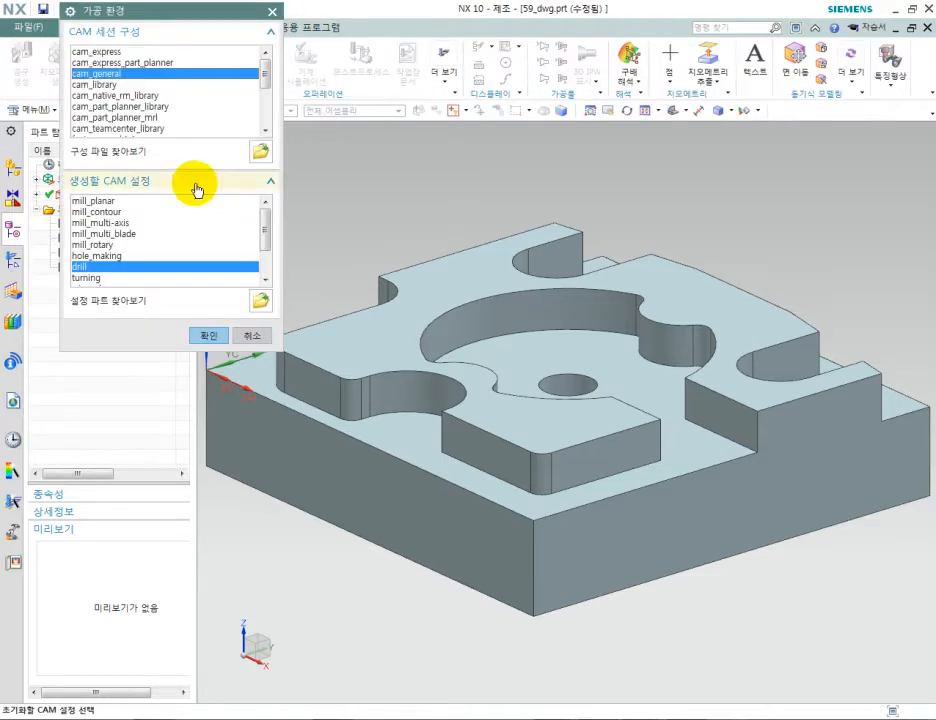
pyautogui.click(209, 337)
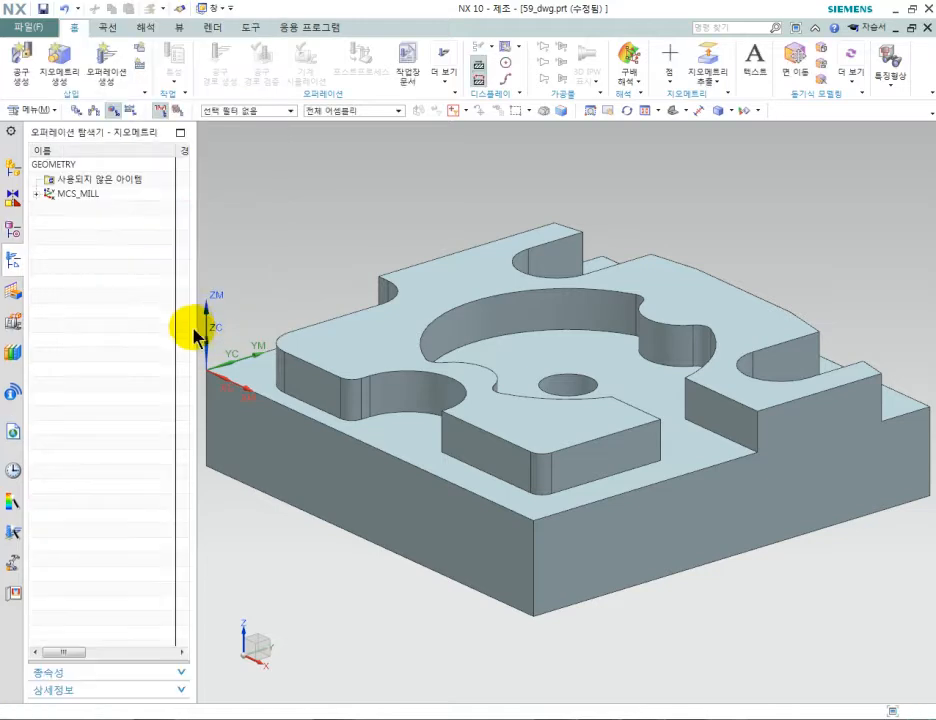
# - Create a spot drilling tool with a 3 mm diameter, tool number 3 and adjust register 3
pyautogui.click(28, 77)
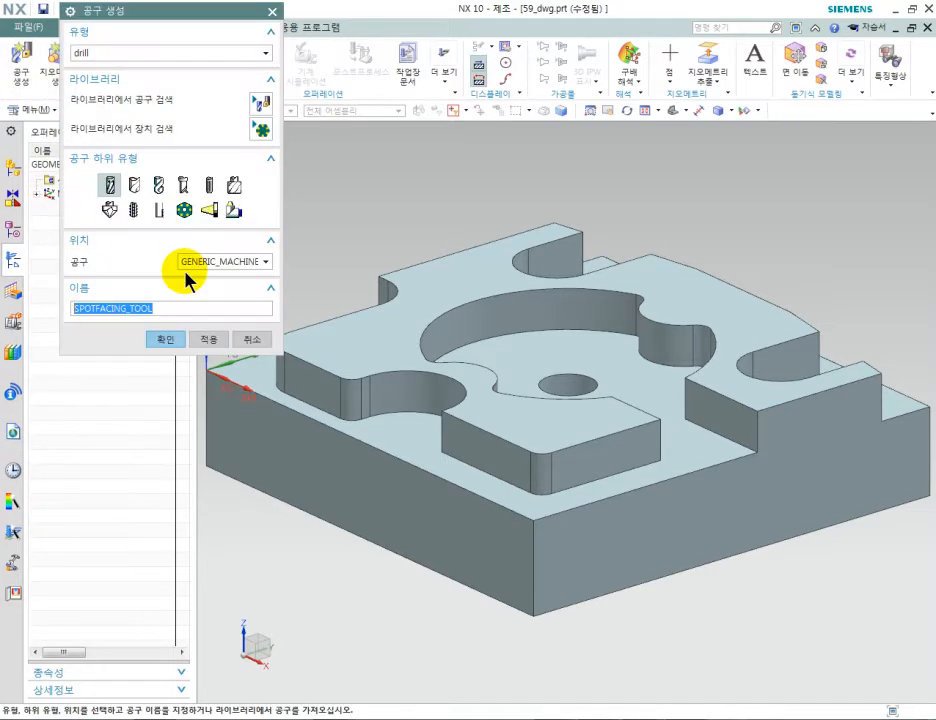
pyautogui.click(135, 185)
pyautogui.click(172, 338)
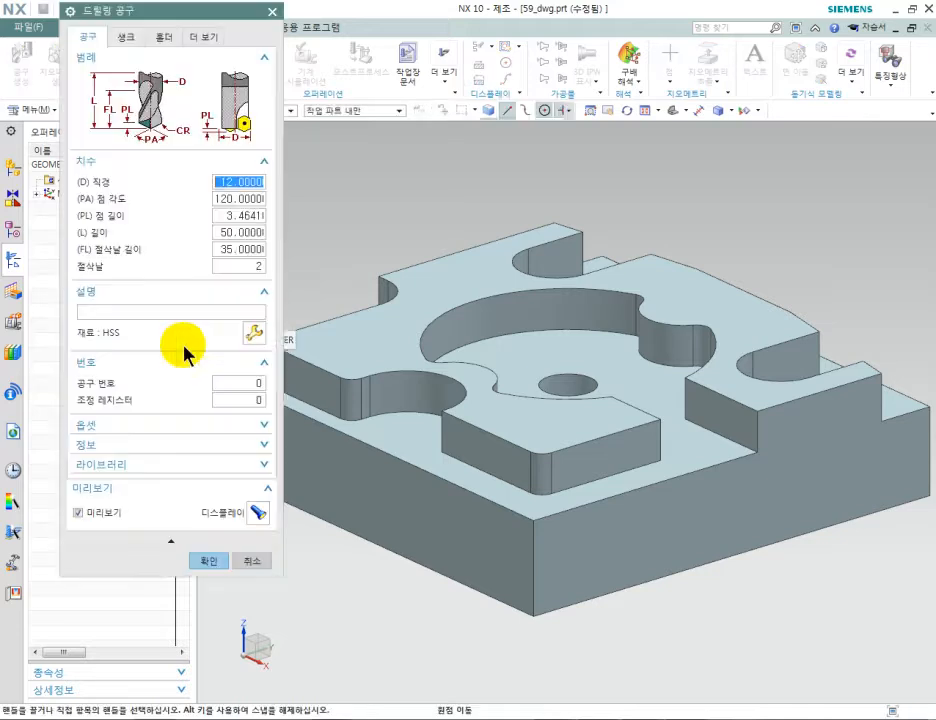
pyautogui.write('3')
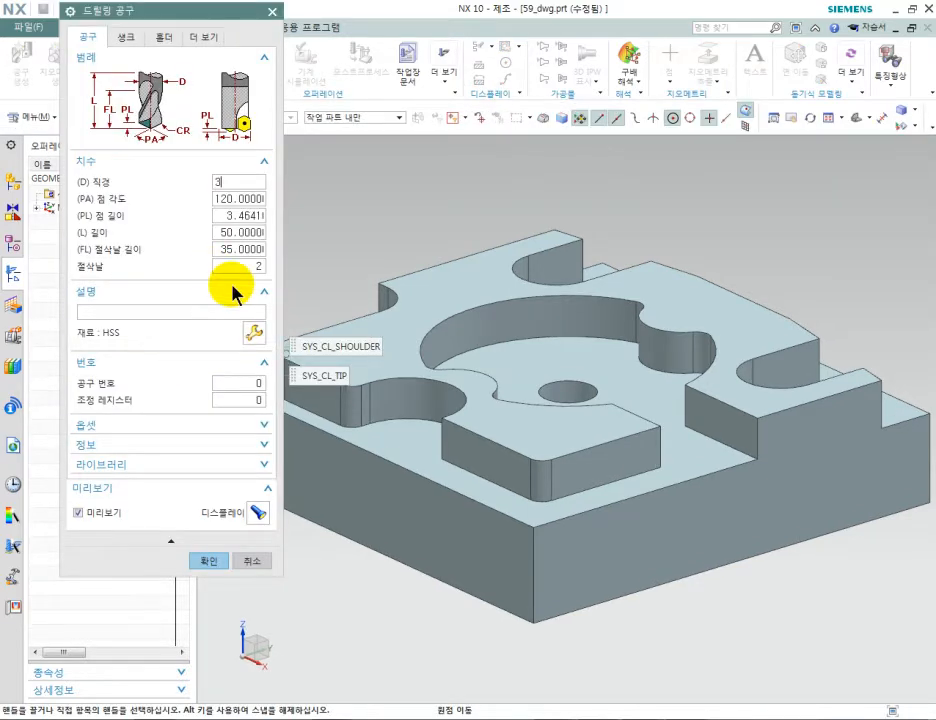
pyautogui.click(255, 383)
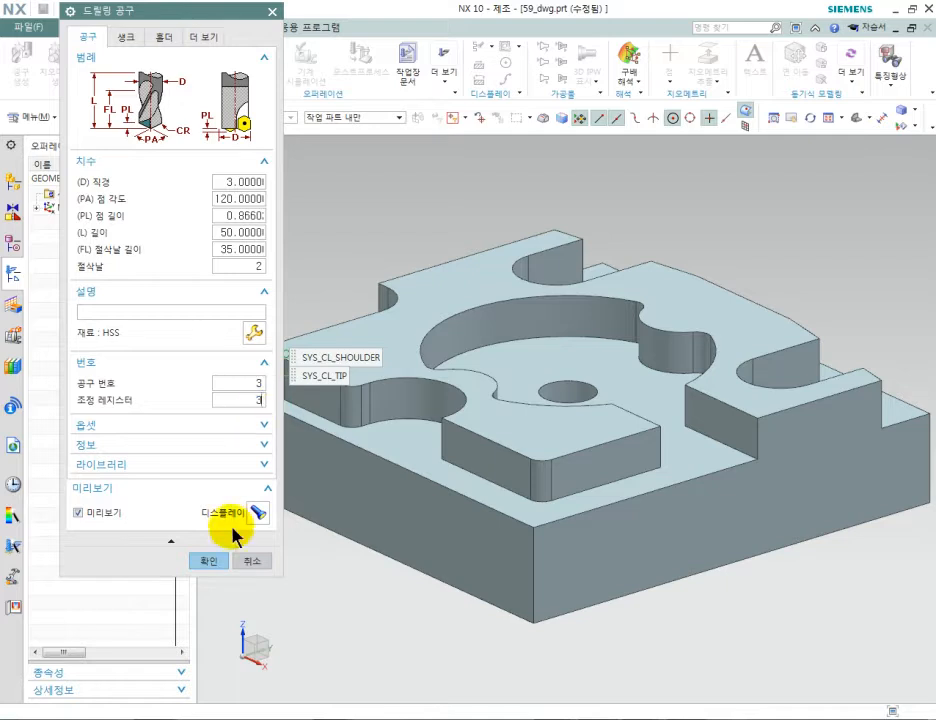
pyautogui.click(218, 561)
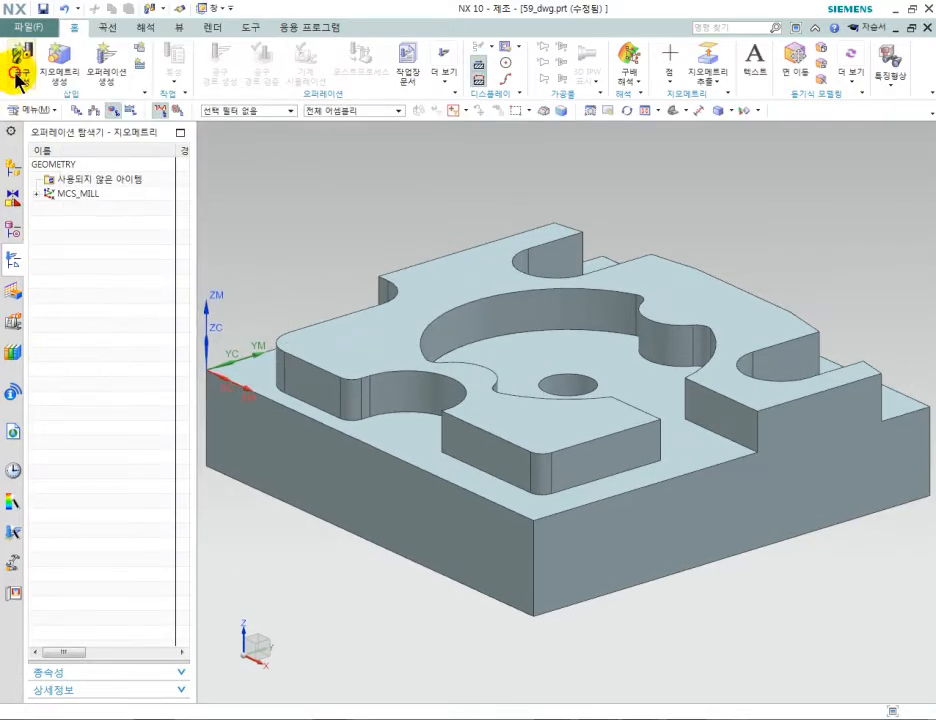
# - Create a drilling tool named DRILLING_TOOL with an 8 mm diameter, tool number 4 and adjust register 4
pyautogui.click(24, 58)
pyautogui.click(160, 187)
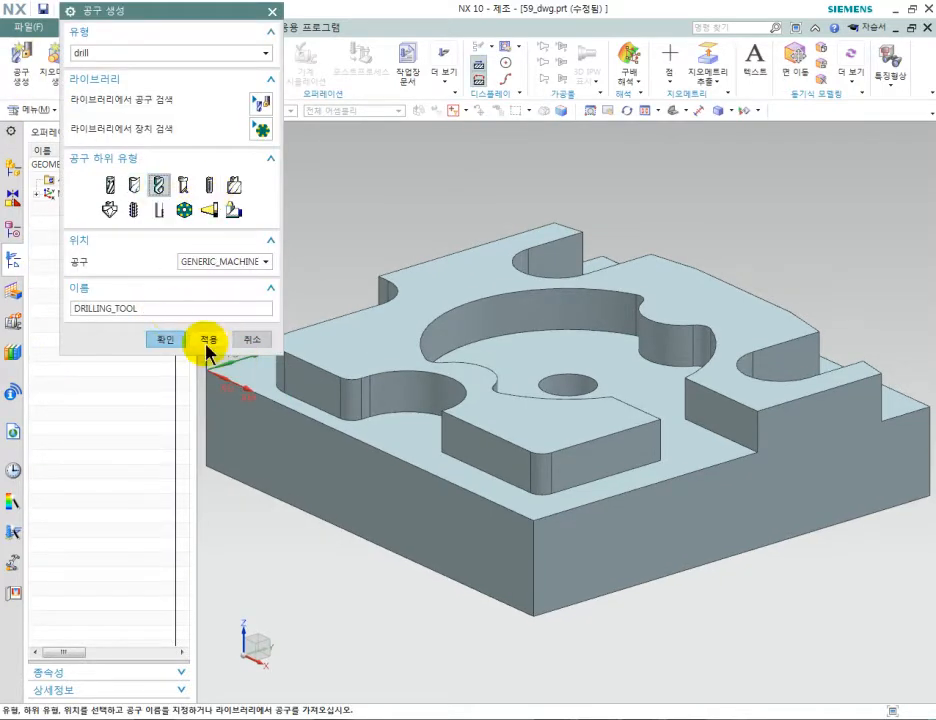
pyautogui.click(171, 341)
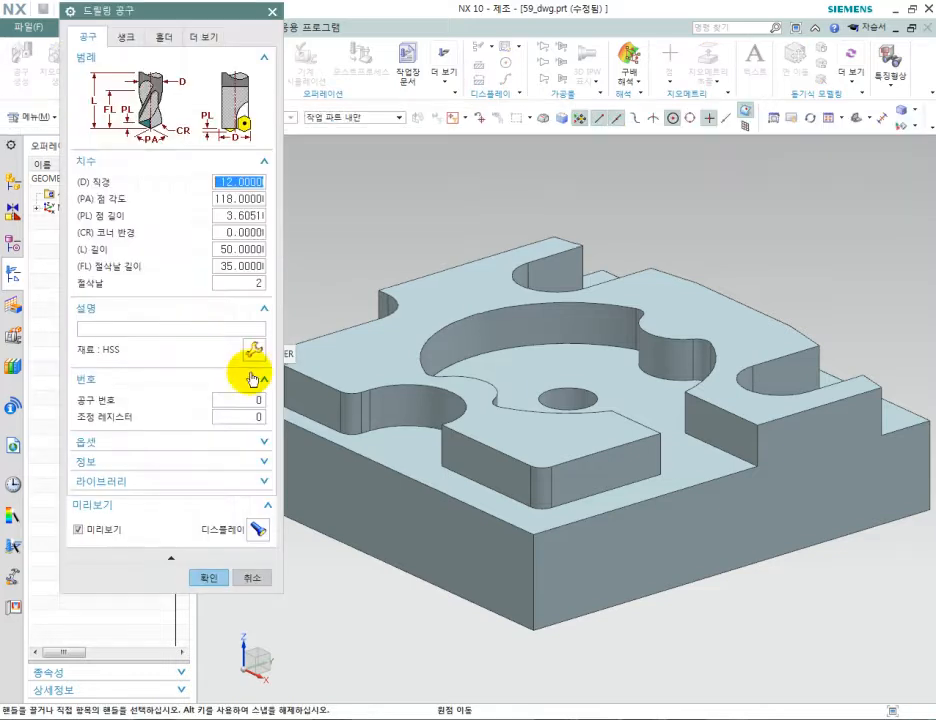
pyautogui.write('8')
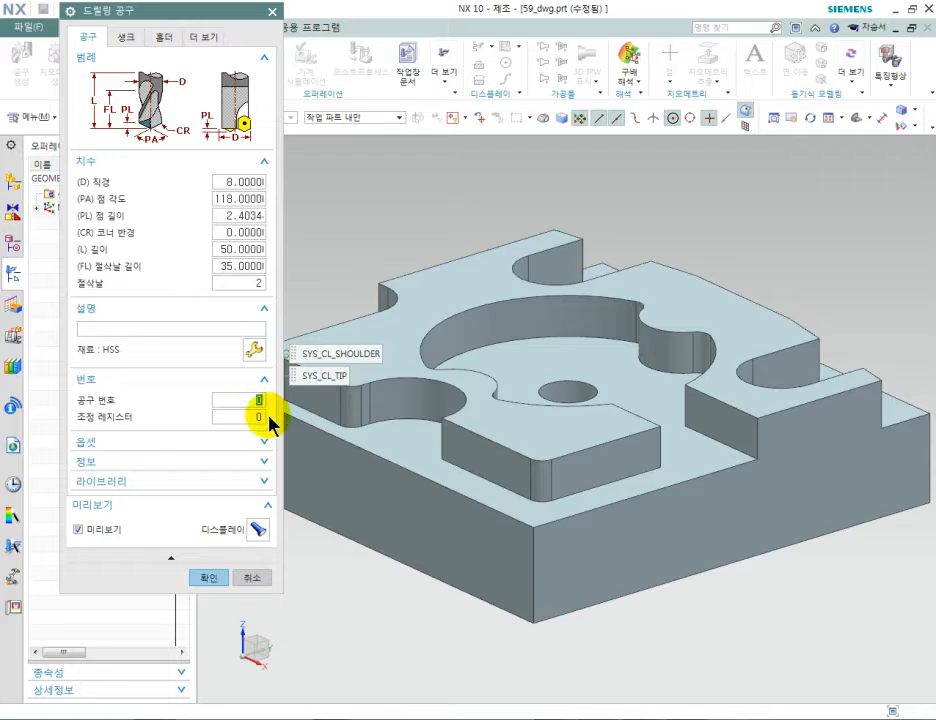
pyautogui.write('44')
pyautogui.click(208, 578)
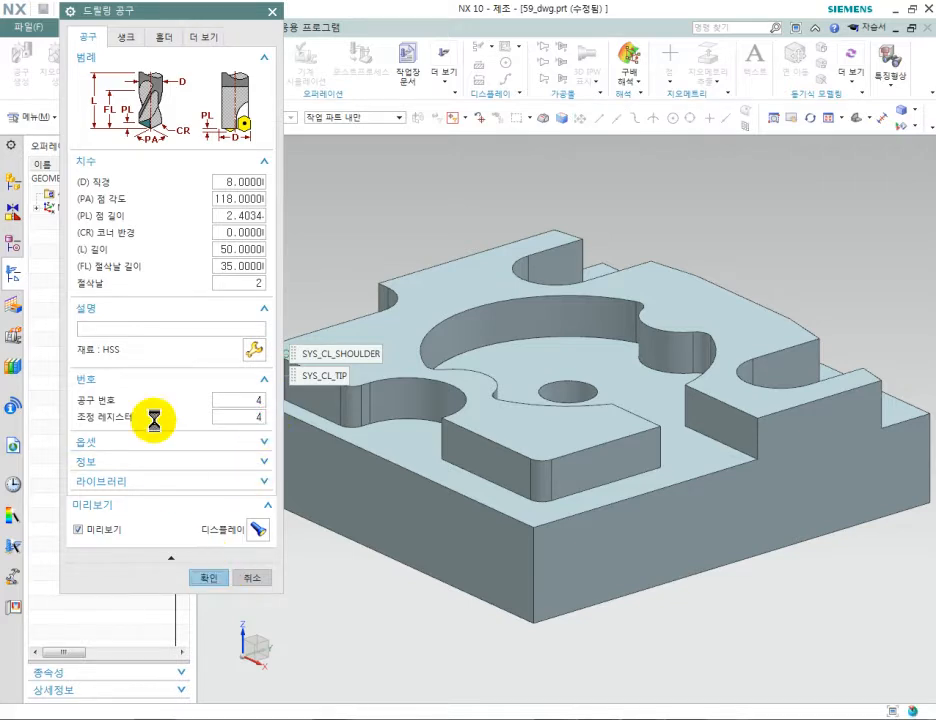
# - Create a mill_contour end mill with D10 prefixed to its name, 10 mm diameter, and tool number, adjust and cutter compensation registers 12
pyautogui.click(28, 82)
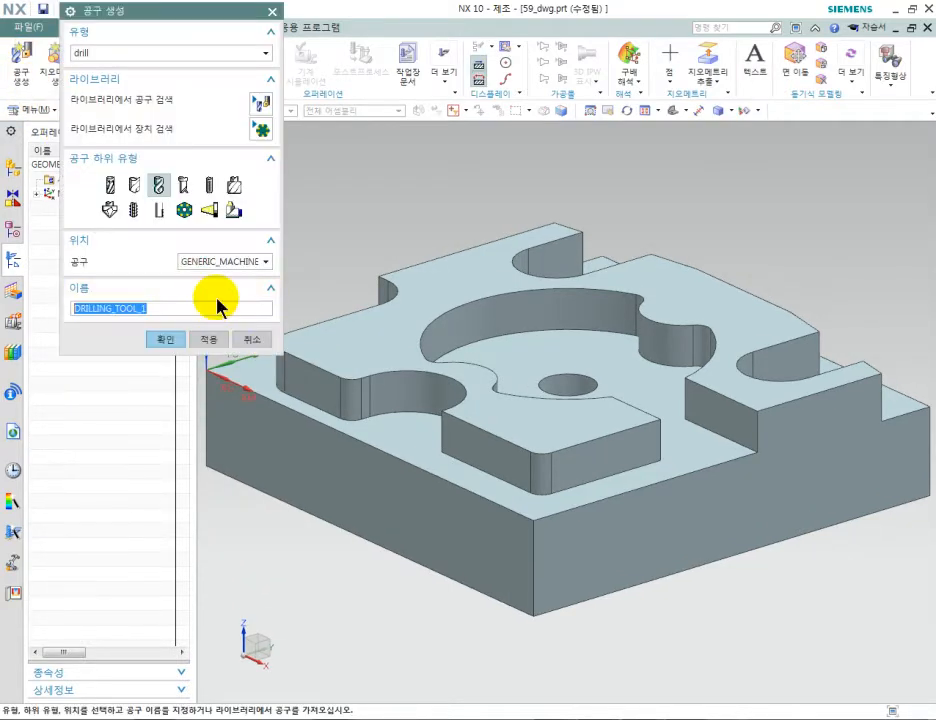
pyautogui.click(140, 54)
pyautogui.click(125, 80)
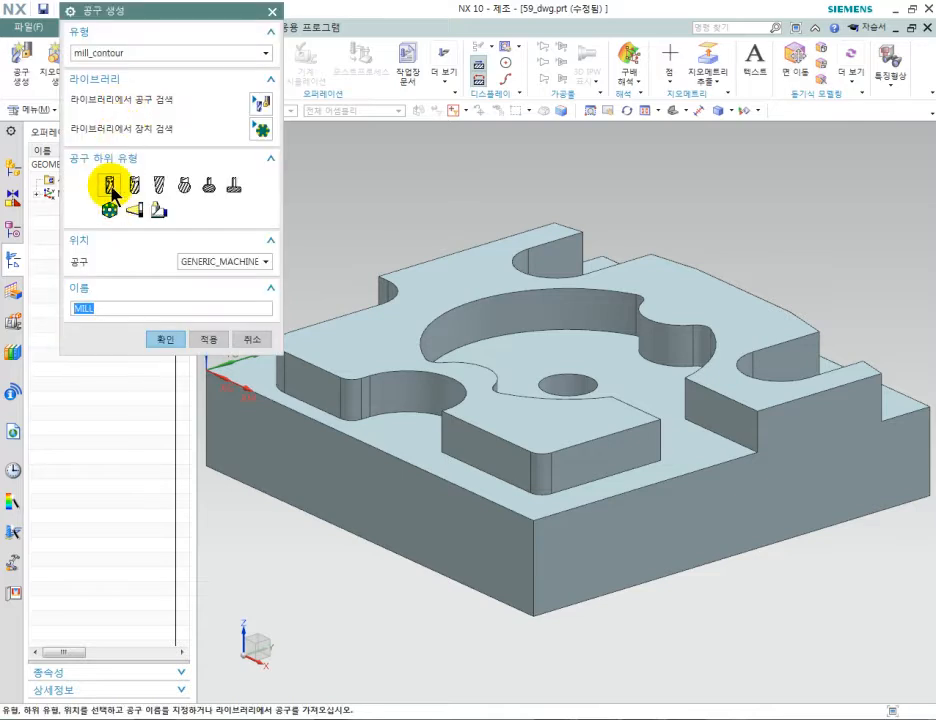
pyautogui.click(75, 309)
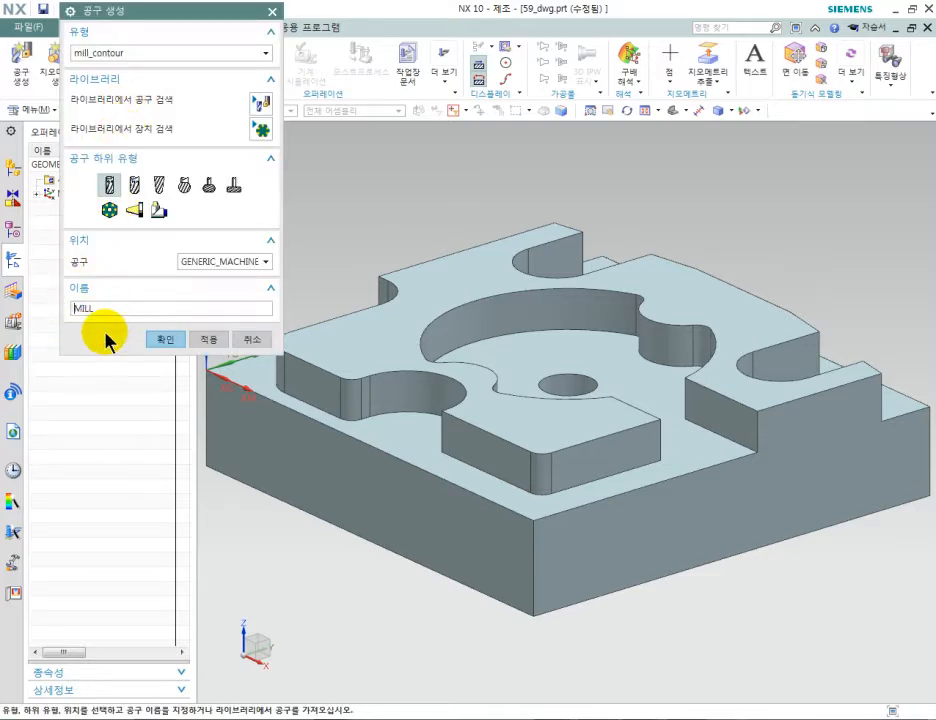
pyautogui.write('D10')
pyautogui.click(172, 341)
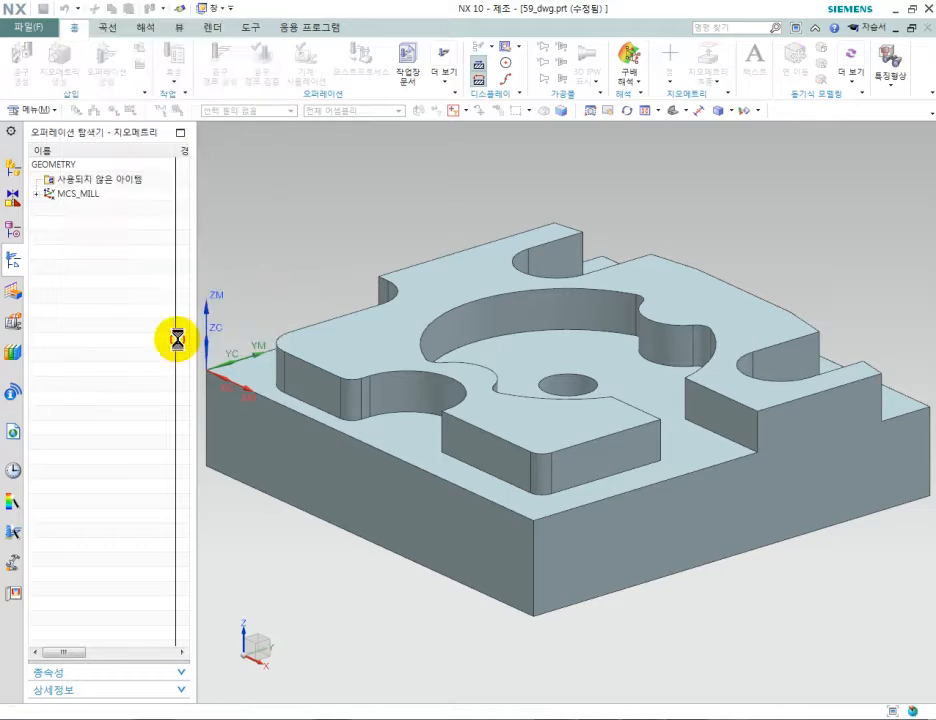
pyautogui.write('10')
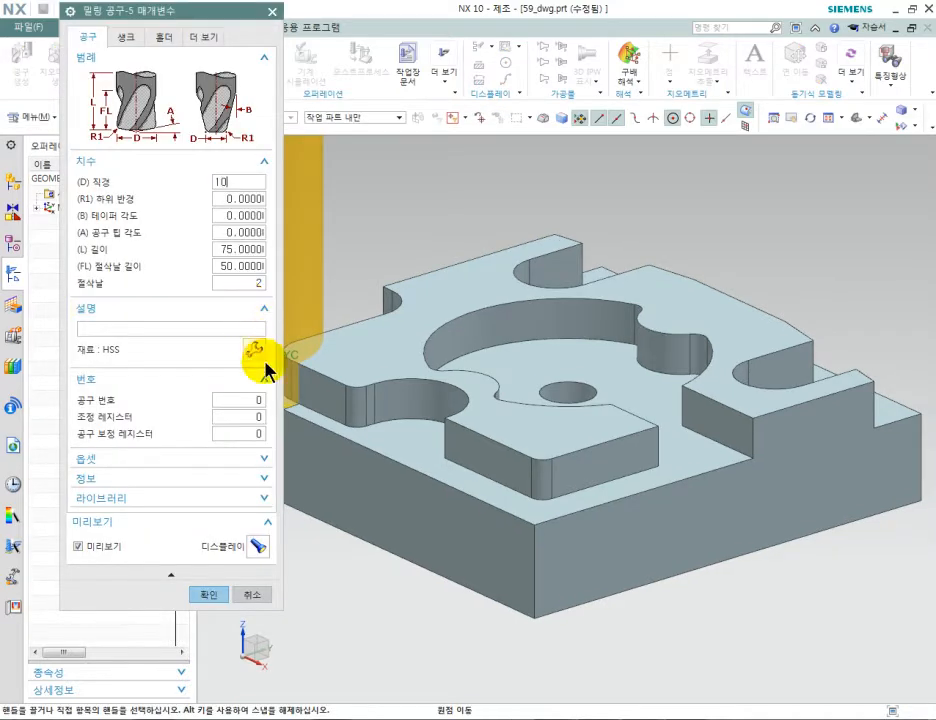
pyautogui.click(240, 401)
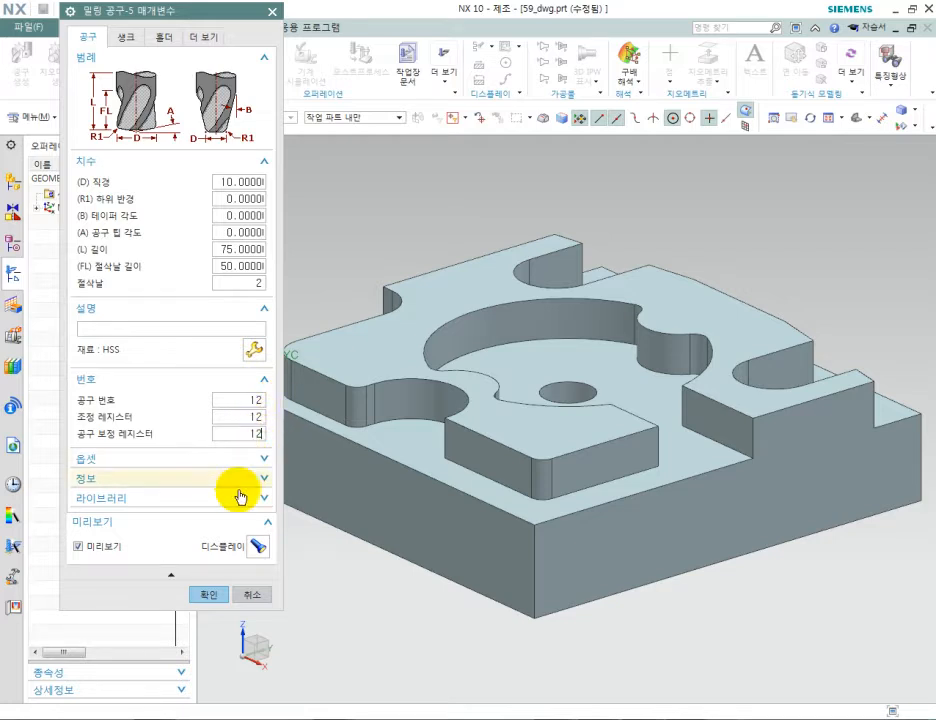
pyautogui.click(208, 594)
# - Create a mill_contour end mill named D3CHAMFER with a 3 mm diameter and tool number 8
pyautogui.click(22, 80)
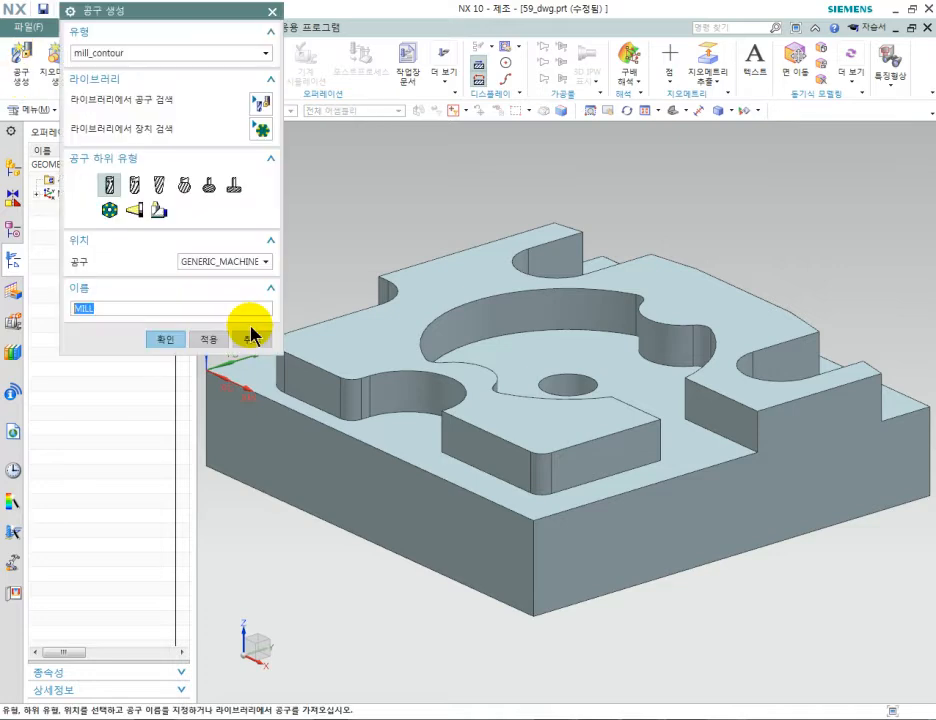
pyautogui.click(78, 308)
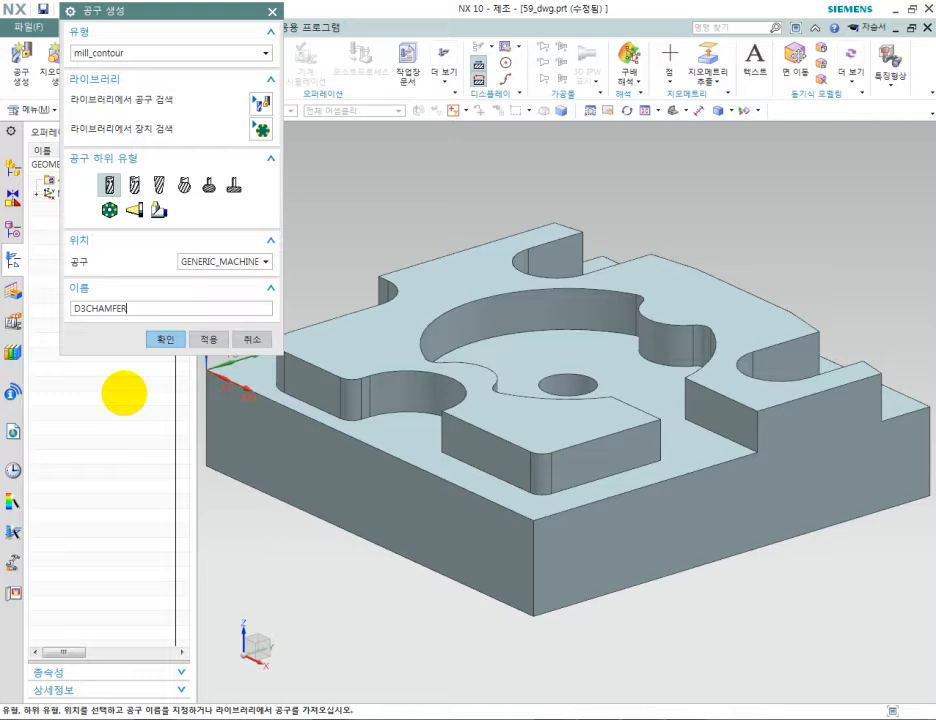
pyautogui.click(165, 340)
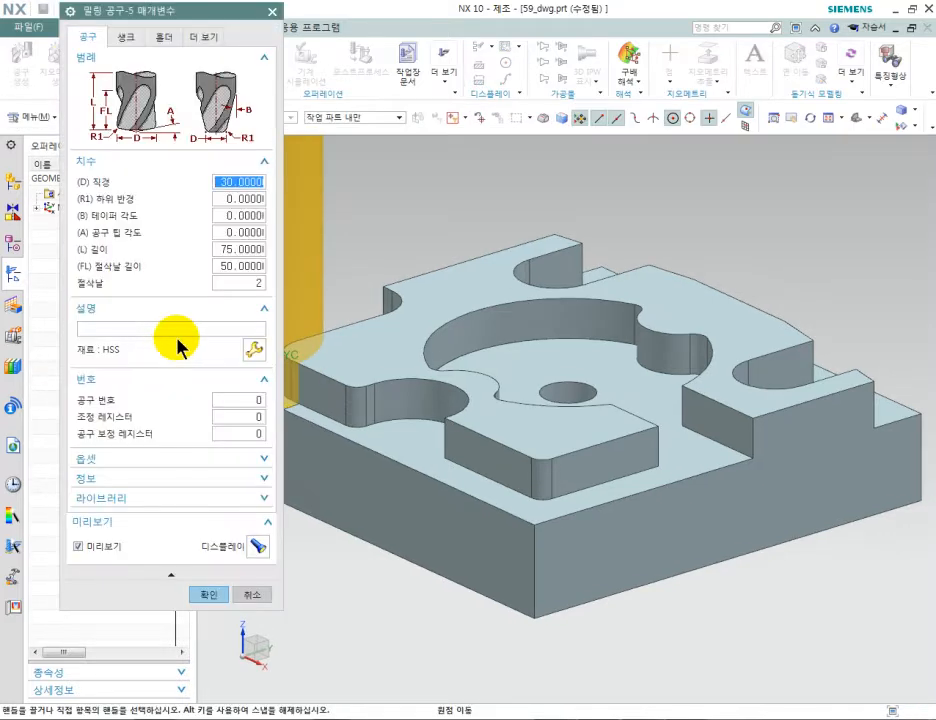
pyautogui.write('3')
pyautogui.click(255, 399)
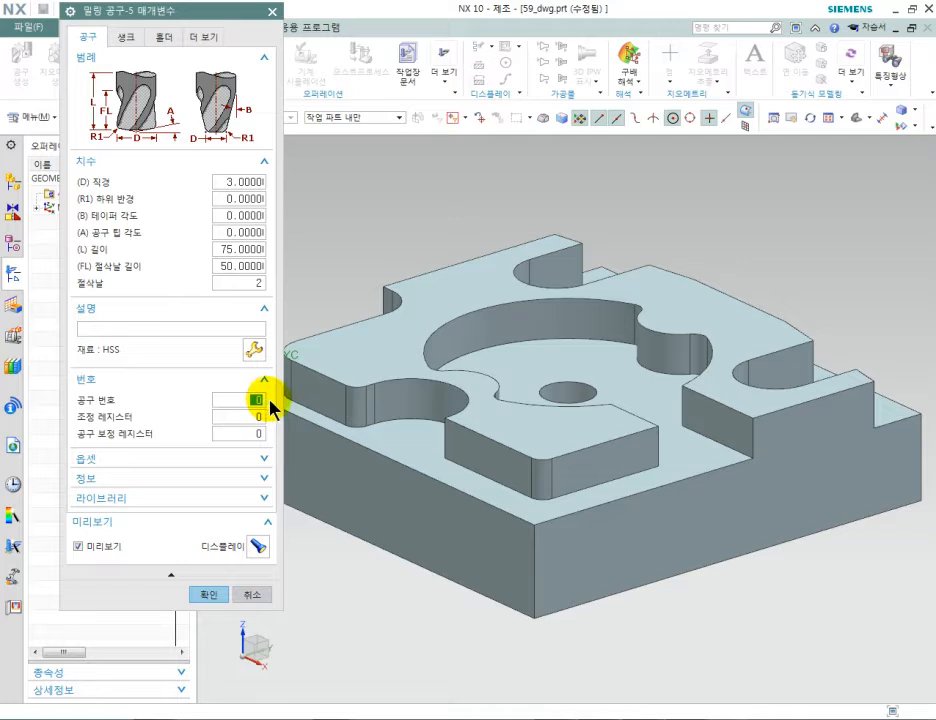
pyautogui.write('8')
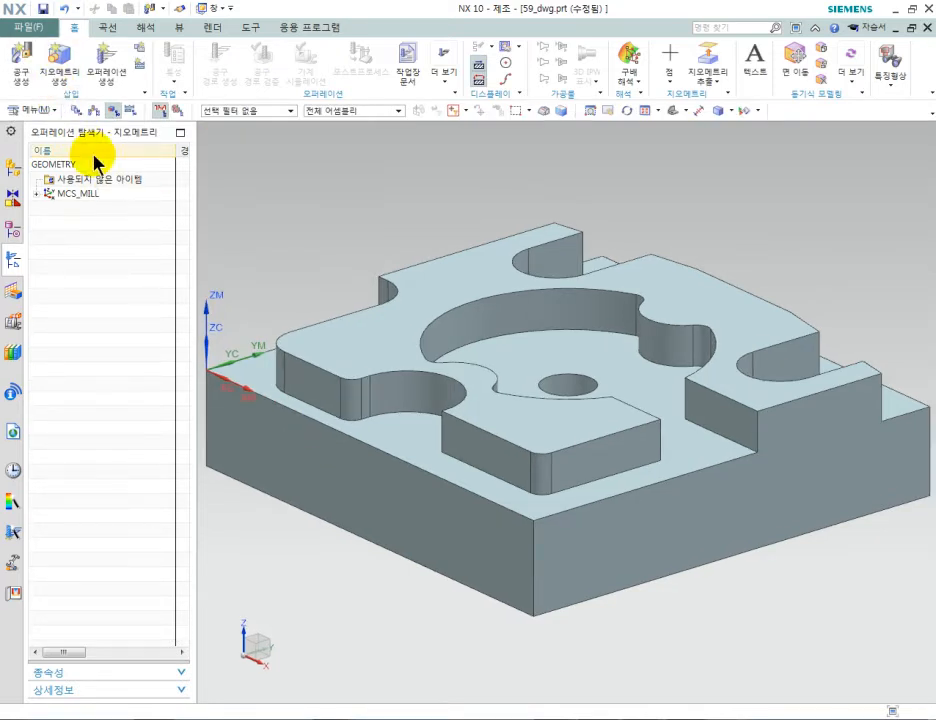
# - Edit MCS_MILL to raise the machine coordinate system along Z to the level of the part's uppermost face
pyautogui.click(36, 194)
pyautogui.click(63, 194)
pyautogui.rightClick(74, 196)
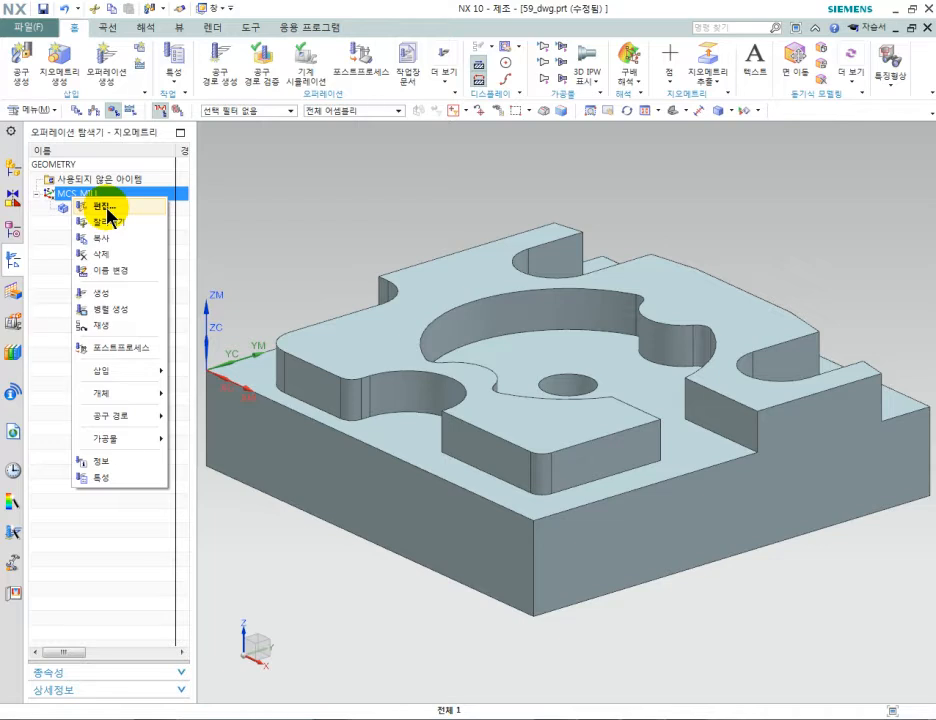
pyautogui.click(106, 208)
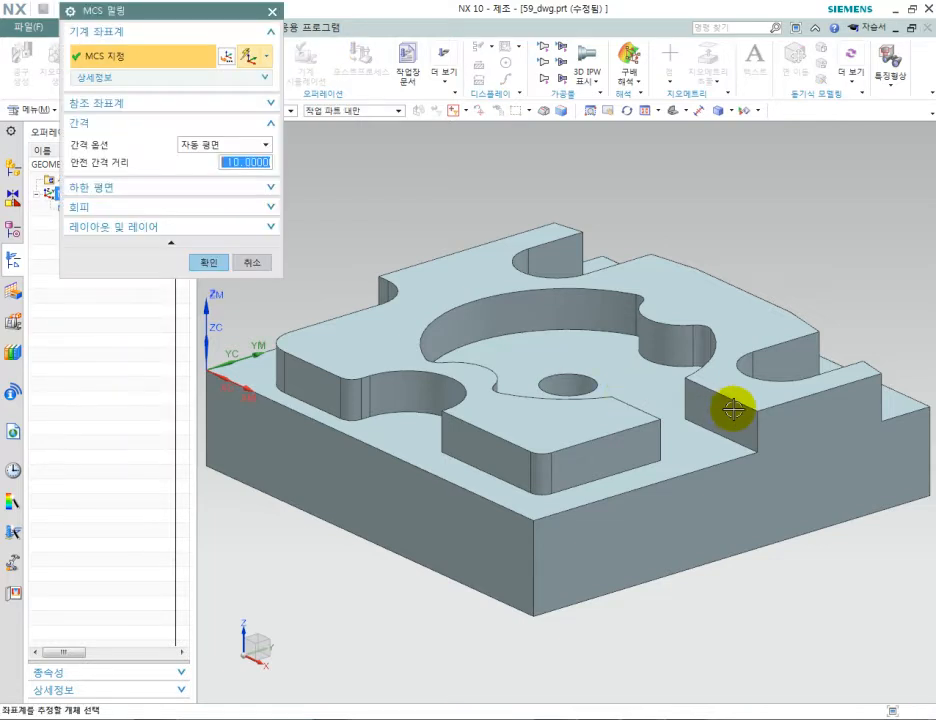
pyautogui.click(227, 60)
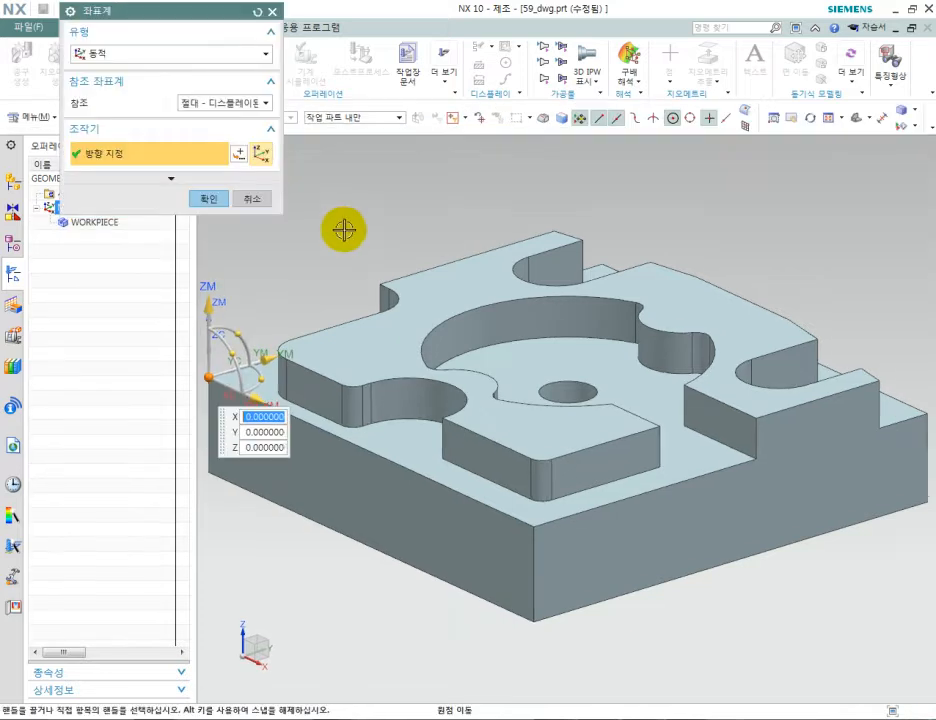
pyautogui.keyDown('shift'); pyautogui.moveTo(343, 225); pyautogui.dragTo(441, 232, button='middle'); pyautogui.keyUp('shift')
pyautogui.moveTo(309, 312); pyautogui.dragTo(315, 278)
pyautogui.click(356, 412)
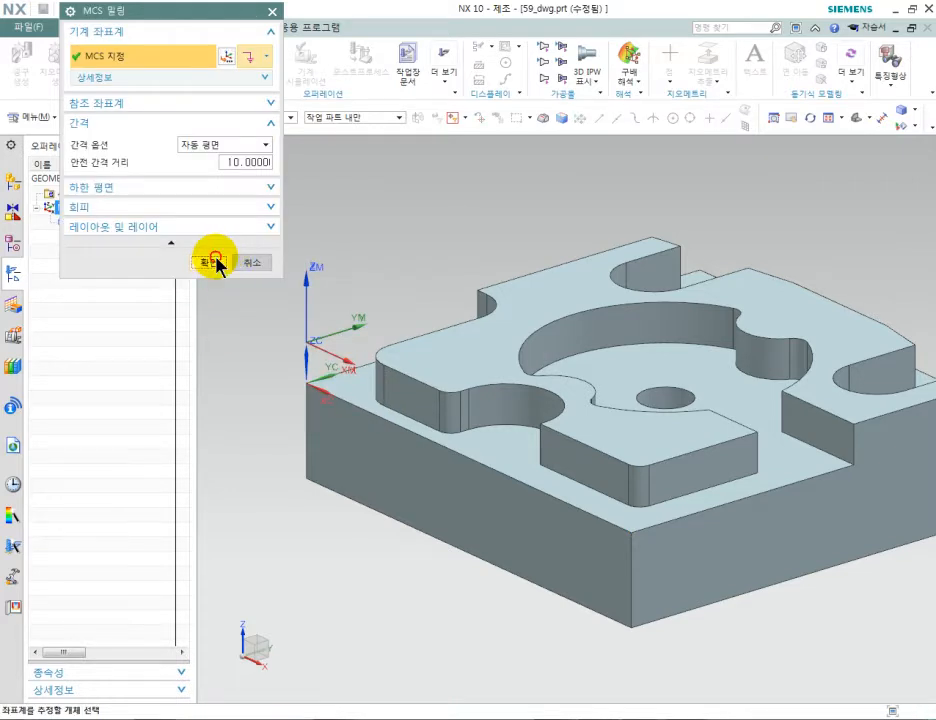
pyautogui.click(213, 262)
# - Edit the WORKPIECE geometry and specify the solid plate body as its part
pyautogui.click(100, 208)
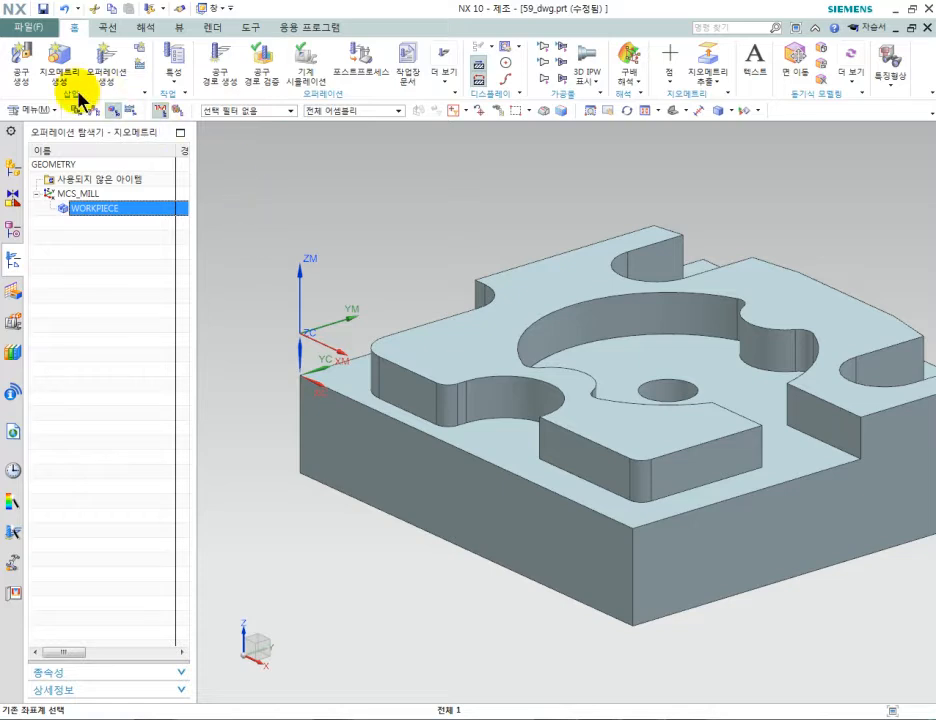
pyautogui.rightClick(104, 209)
pyautogui.click(146, 220)
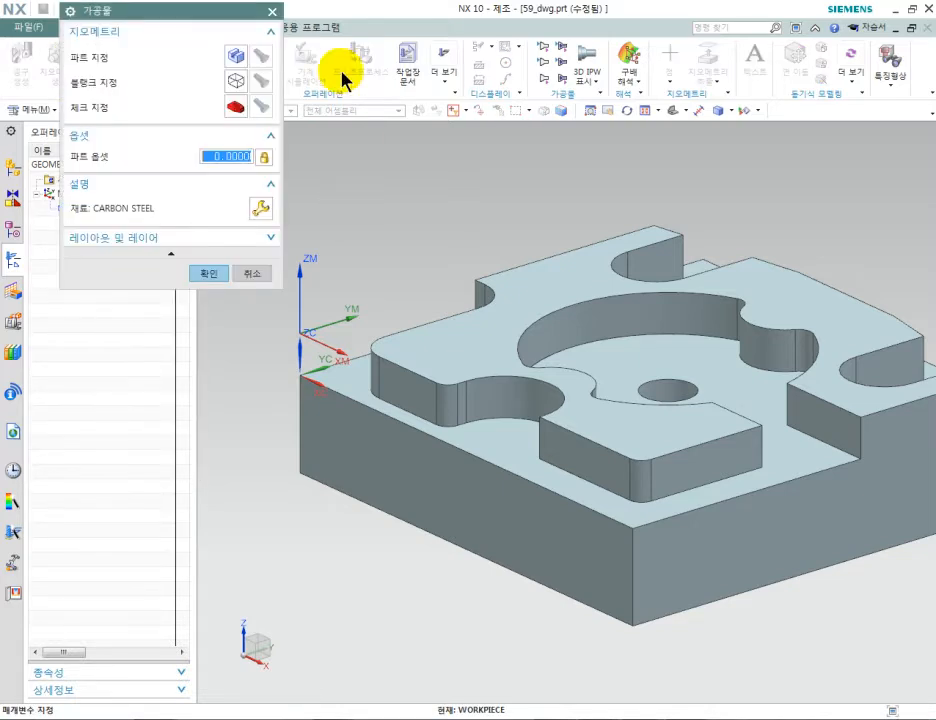
pyautogui.click(236, 56)
pyautogui.click(501, 351)
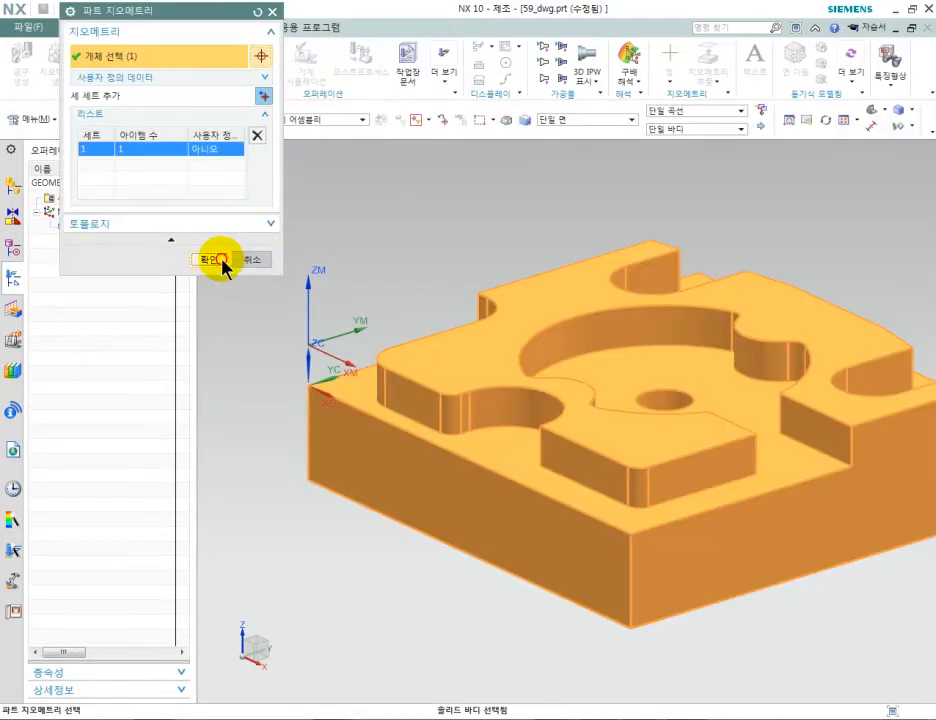
pyautogui.click(213, 260)
# - Specify the WORKPIECE blank as a bounding block with zero offsets on all sides
pyautogui.click(235, 82)
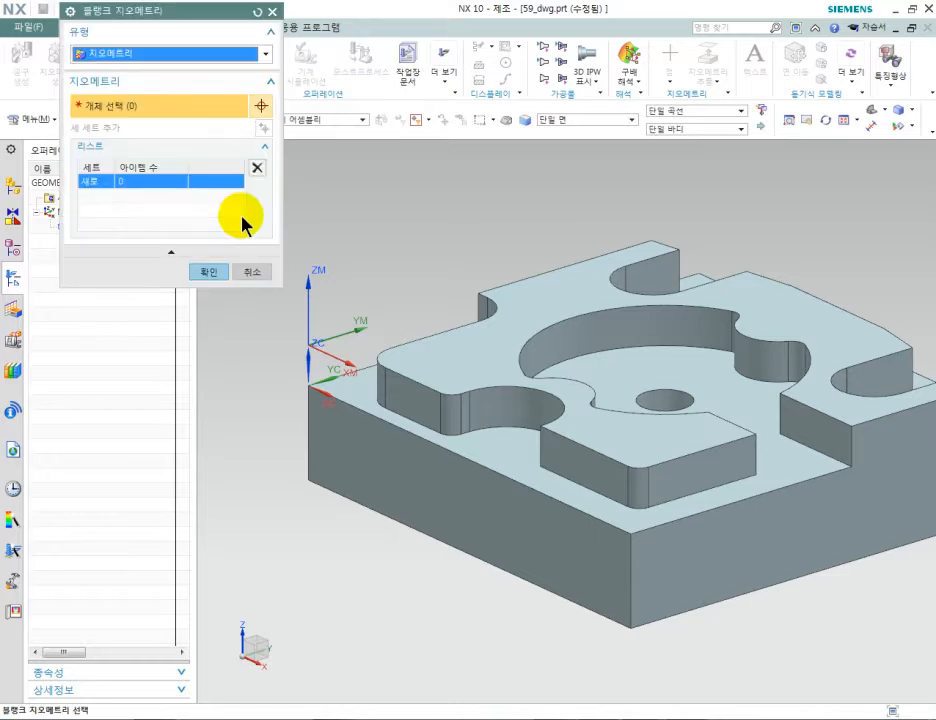
pyautogui.click(200, 53)
pyautogui.click(153, 99)
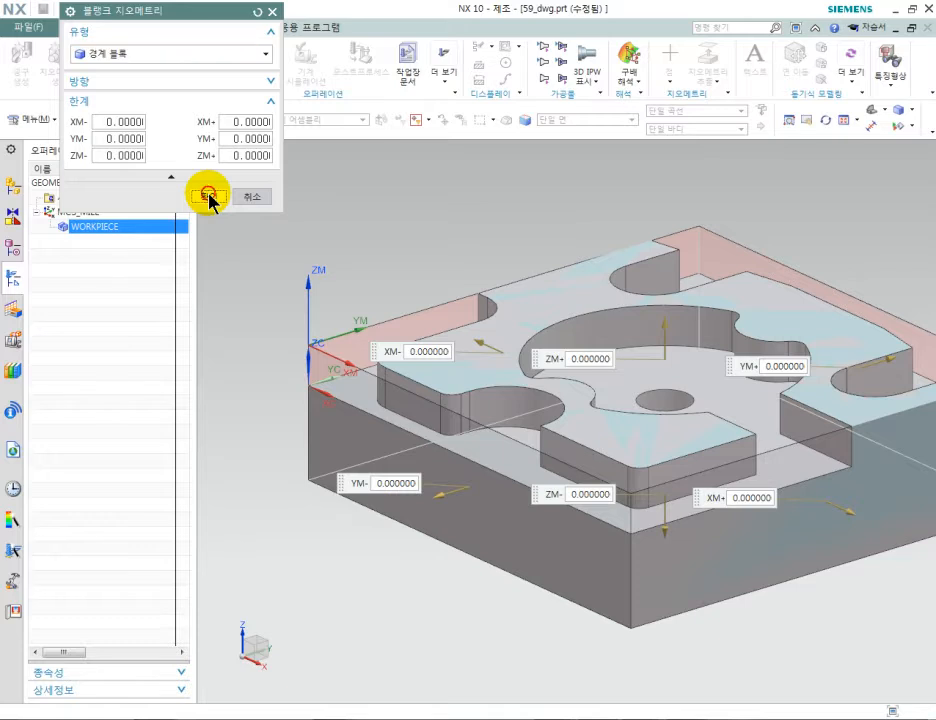
pyautogui.click(209, 198)
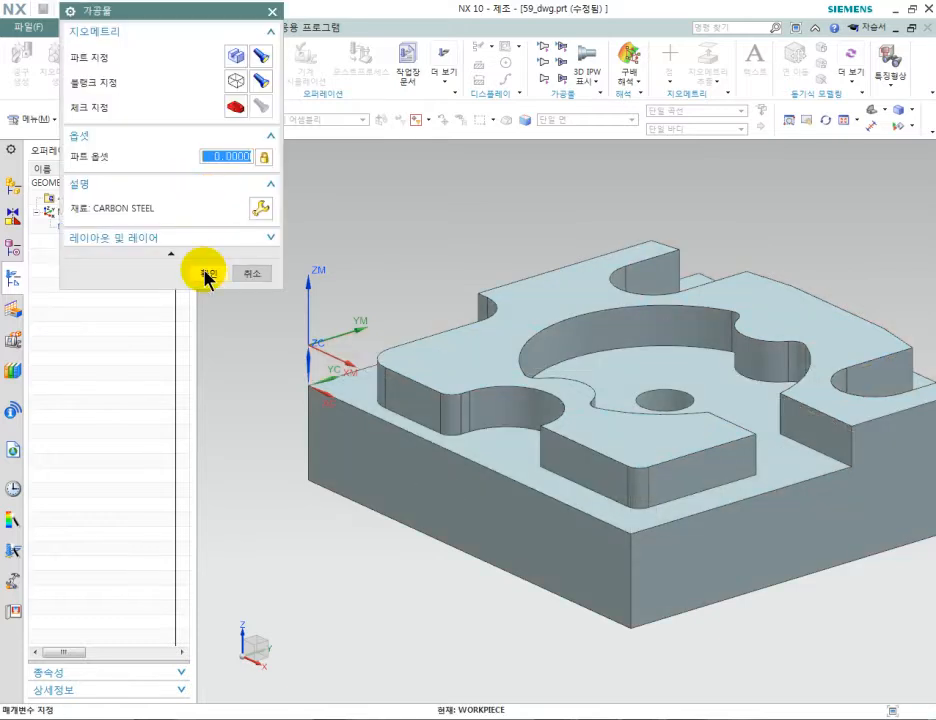
pyautogui.click(206, 274)
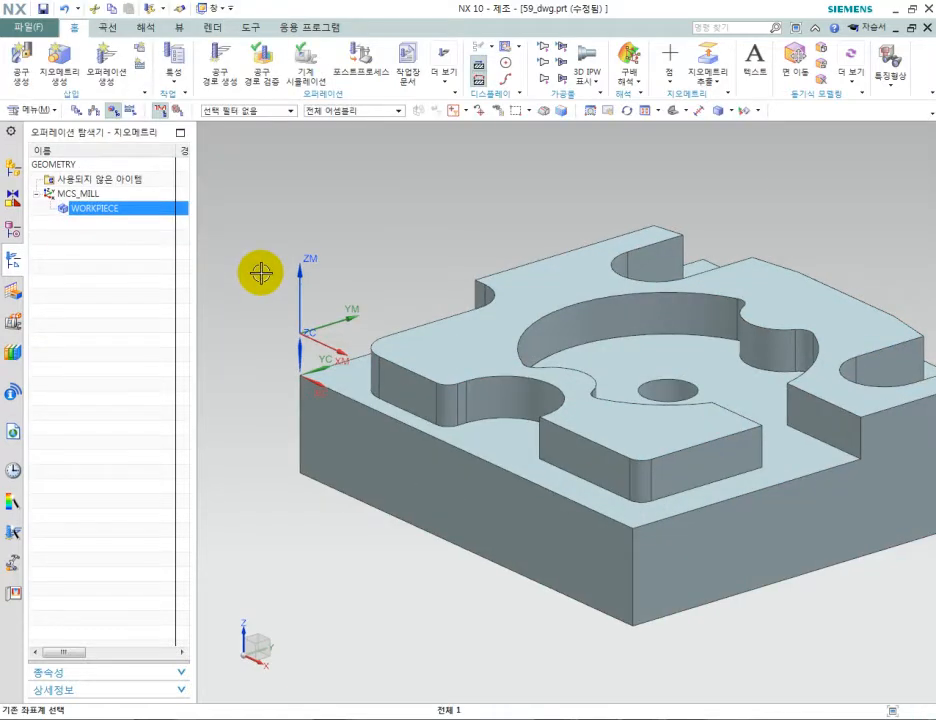
# - Create a drill-type DRILLING operation using the spot drilling tool and the WORKPIECE geometry
pyautogui.click(107, 60)
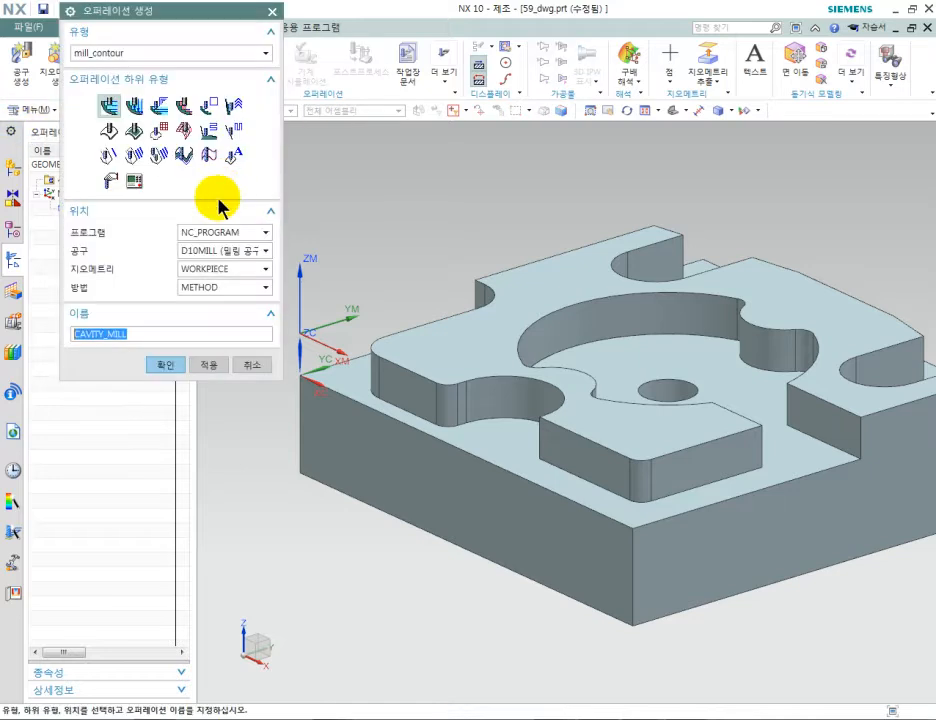
pyautogui.click(110, 54)
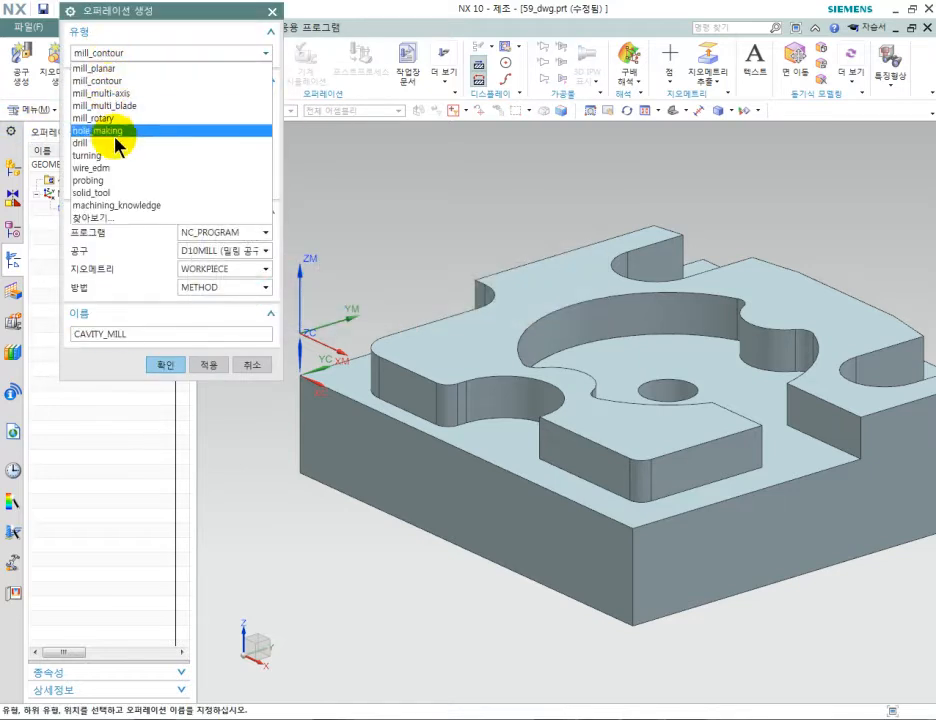
pyautogui.click(117, 142)
pyautogui.click(265, 225)
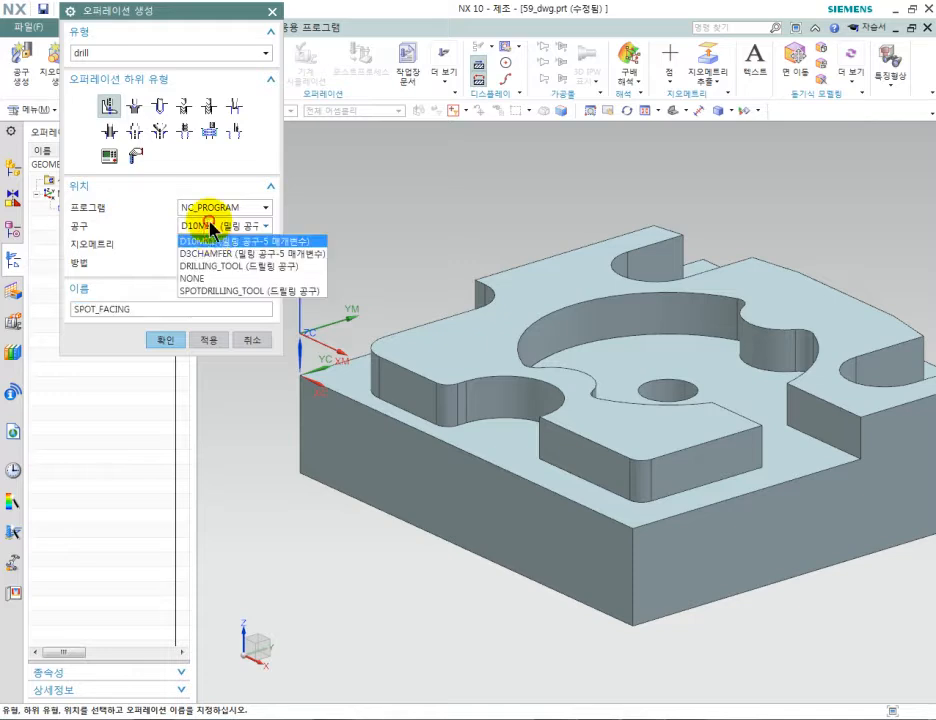
pyautogui.click(216, 292)
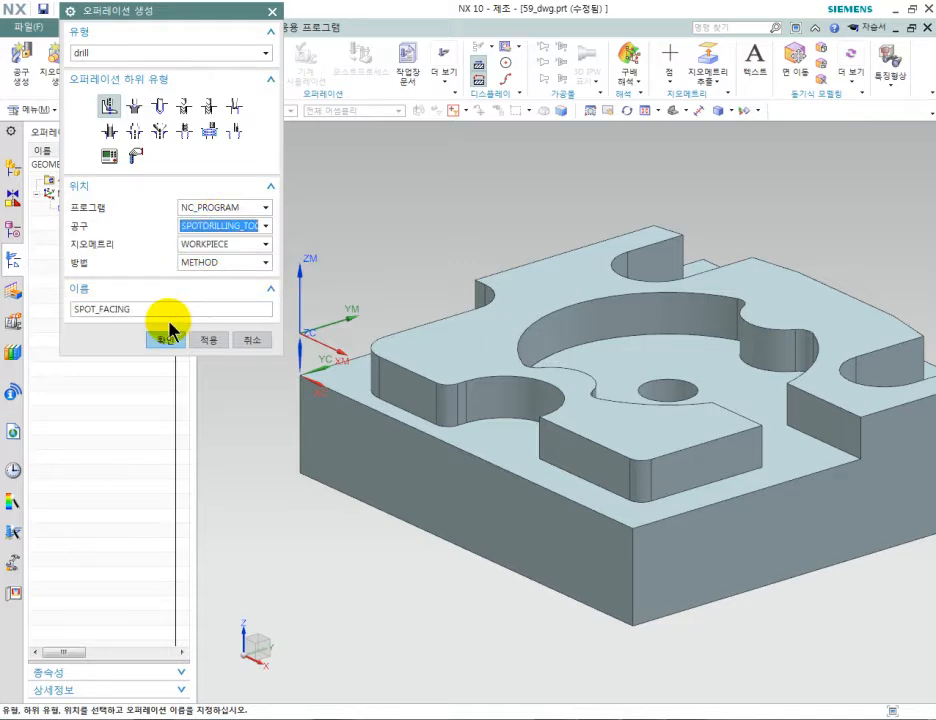
pyautogui.click(159, 107)
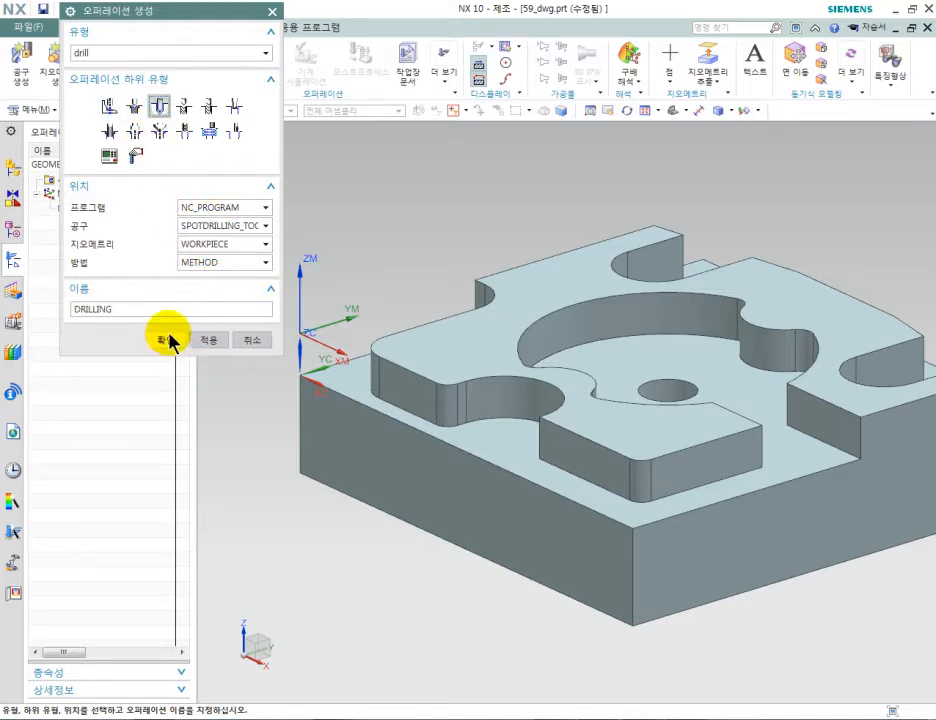
pyautogui.click(165, 339)
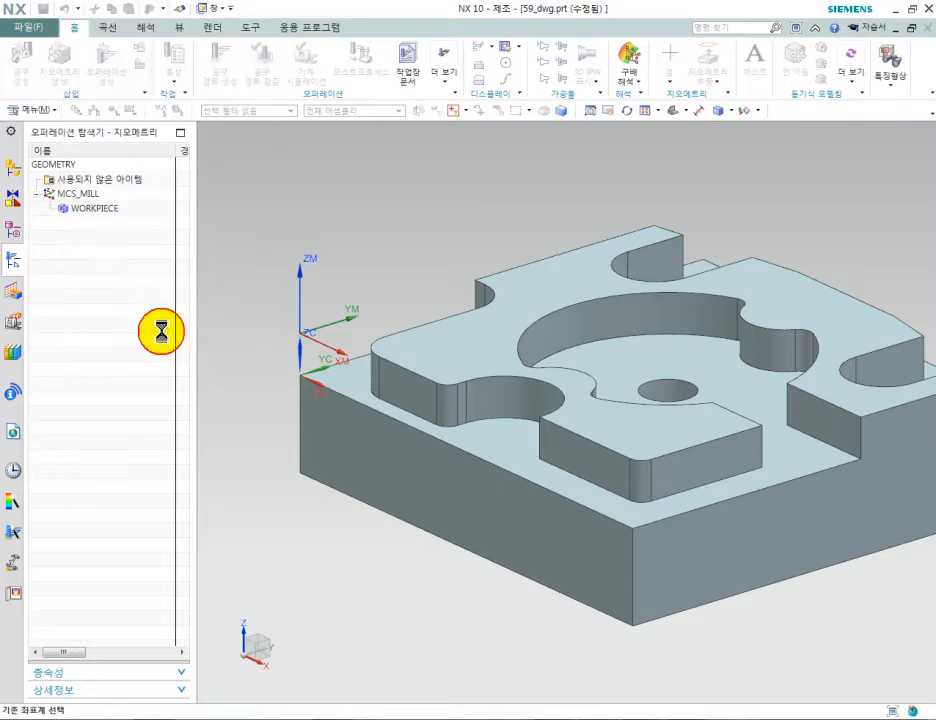
# - Specify the circular hole in the middle of the pocket as the hole for the drilling operation
pyautogui.click(238, 82)
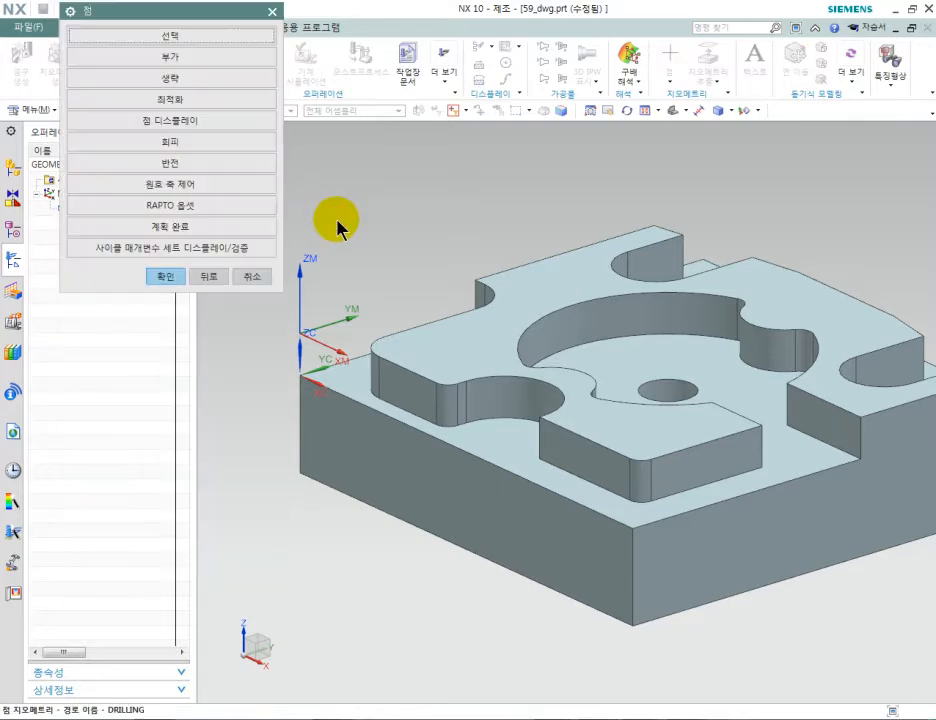
pyautogui.click(165, 33)
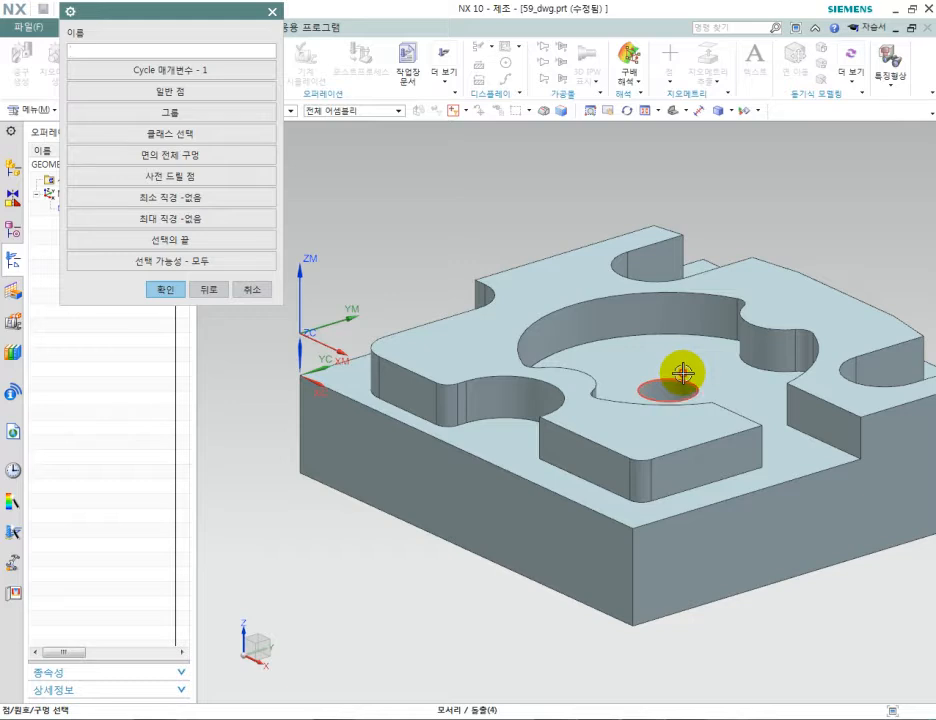
pyautogui.click(683, 373)
pyautogui.click(168, 290)
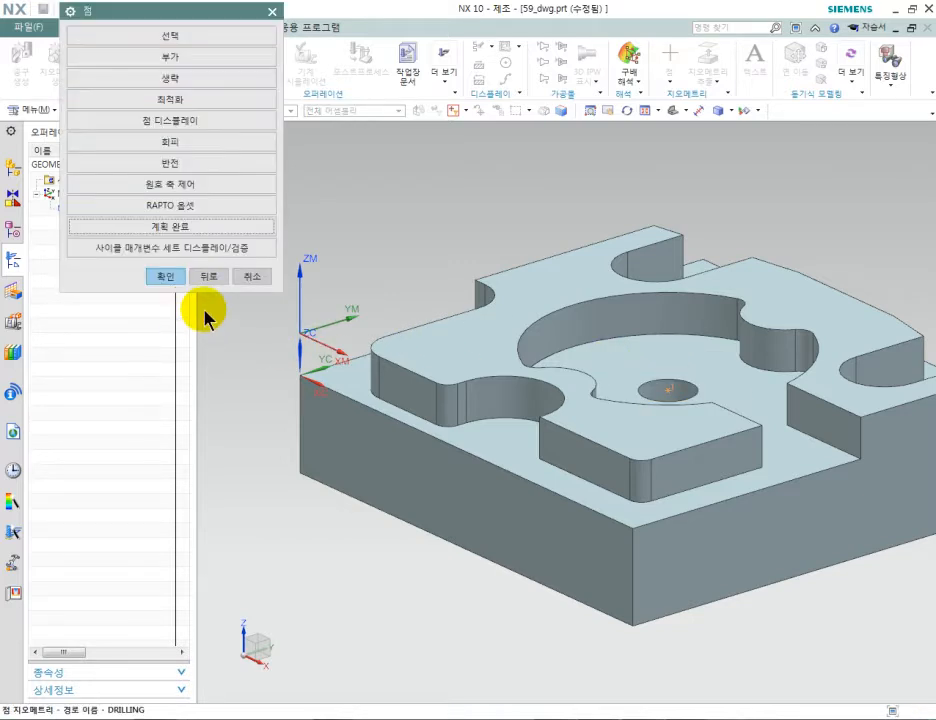
pyautogui.click(167, 277)
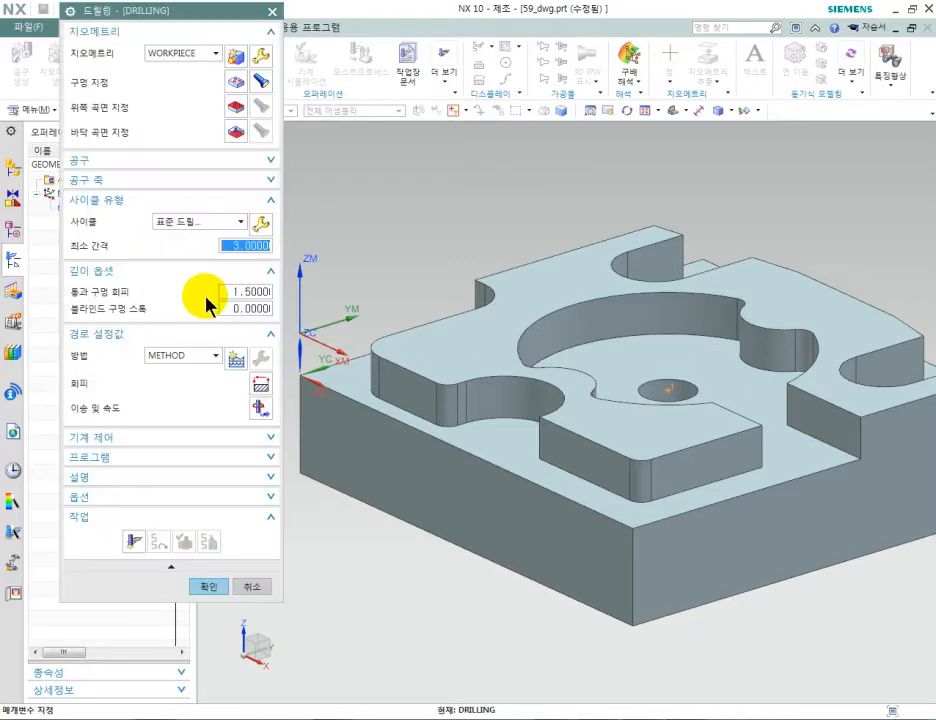
# - Specify the plate's uppermost raised face as the top surface of the drilling operation
pyautogui.click(236, 106)
pyautogui.click(210, 56)
pyautogui.click(209, 74)
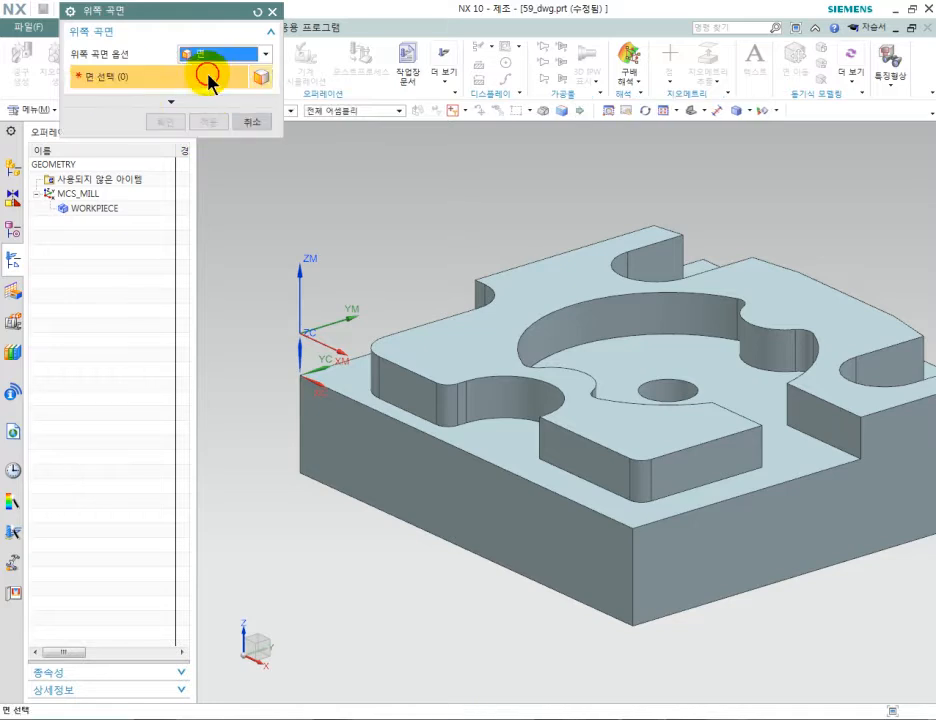
pyautogui.click(544, 303)
pyautogui.click(170, 125)
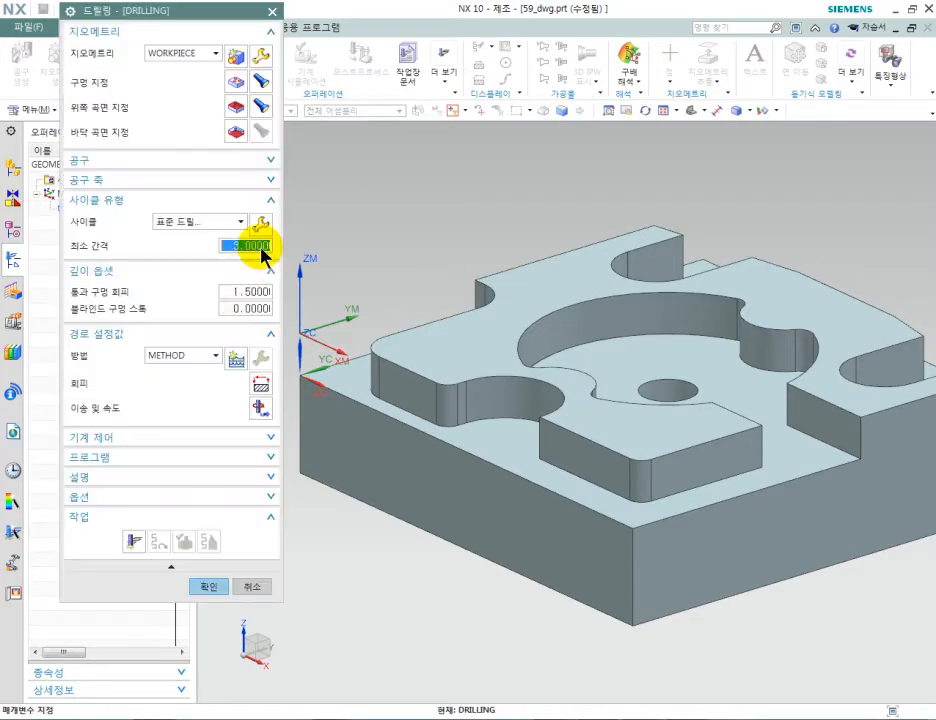
# - Specify the plate's underside face as the bottom surface of the drilling operation
pyautogui.click(236, 127)
pyautogui.click(210, 56)
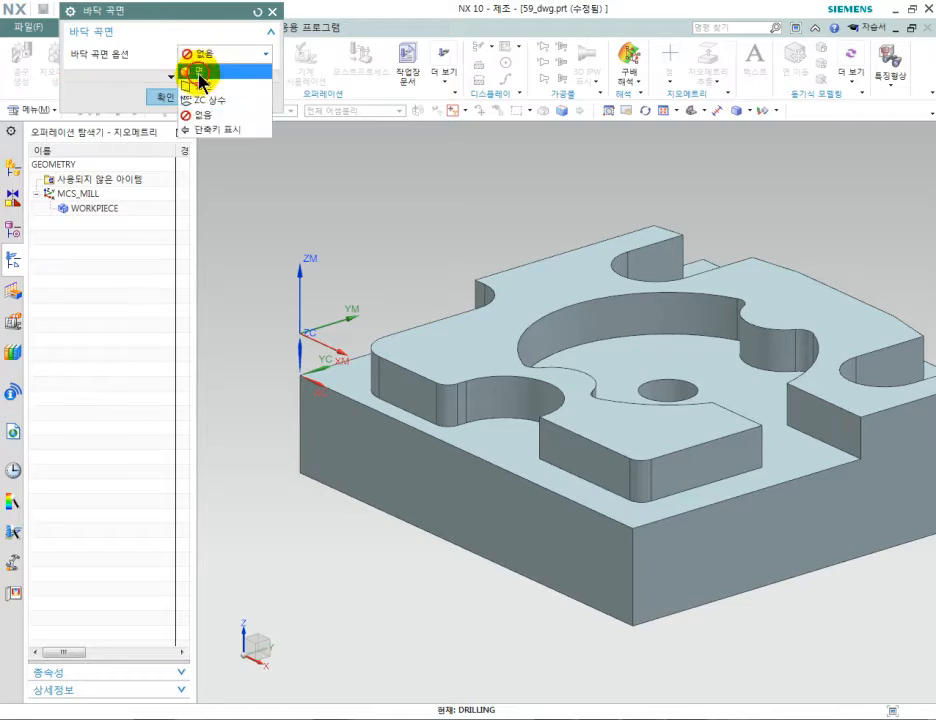
pyautogui.click(203, 72)
pyautogui.moveTo(391, 245); pyautogui.dragTo(381, 200, button='middle')
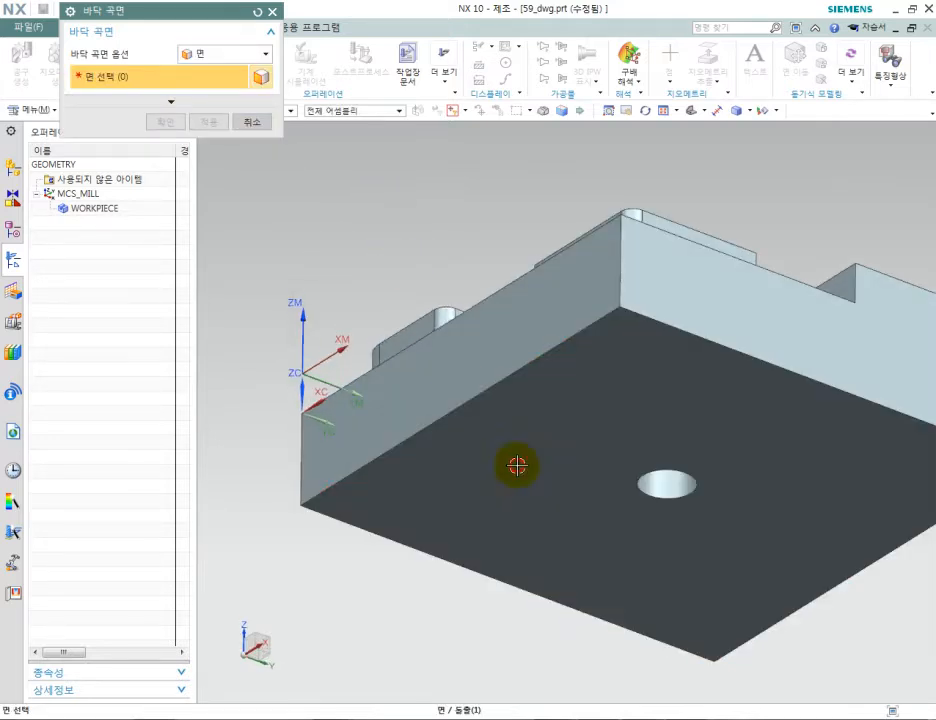
pyautogui.click(503, 464)
pyautogui.click(165, 122)
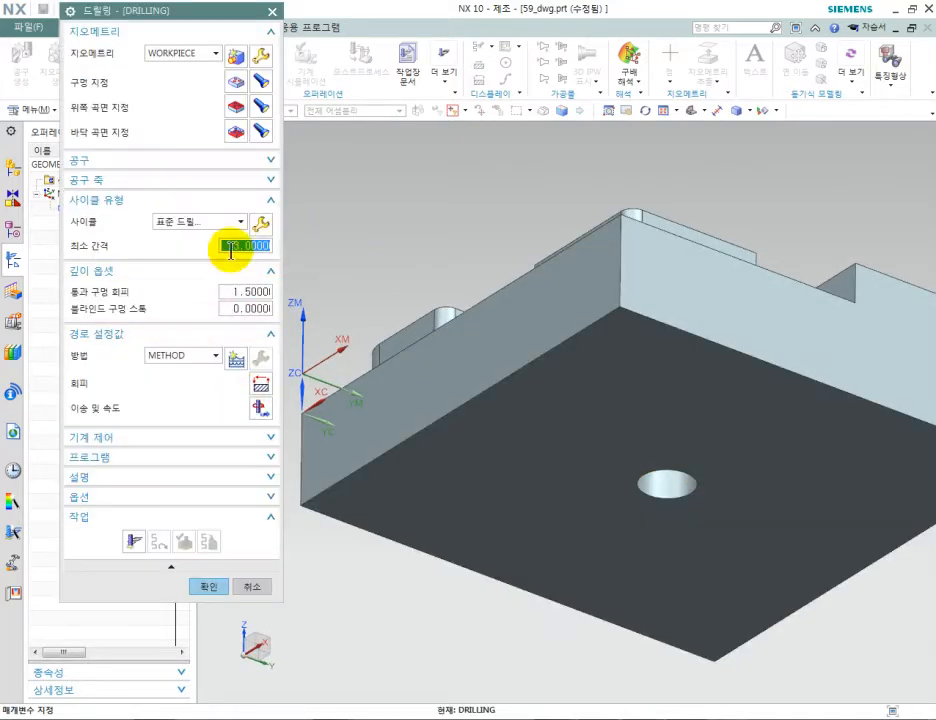
# - Set the standard drill cycle's depth to a tool tip depth of 3 mm
pyautogui.click(263, 228)
pyautogui.click(153, 76)
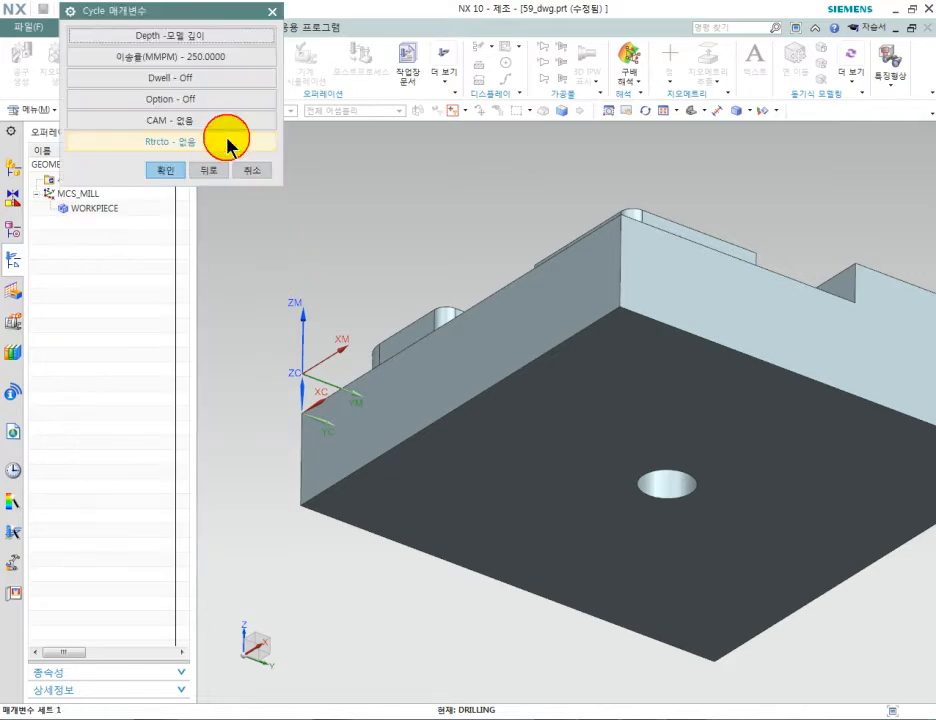
pyautogui.click(183, 37)
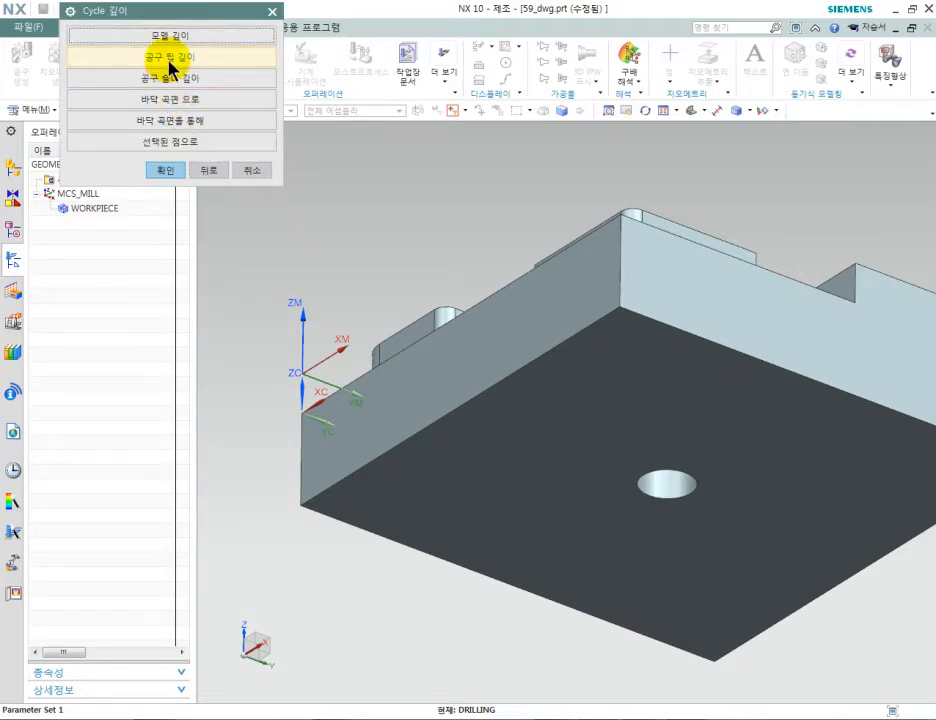
pyautogui.click(178, 55)
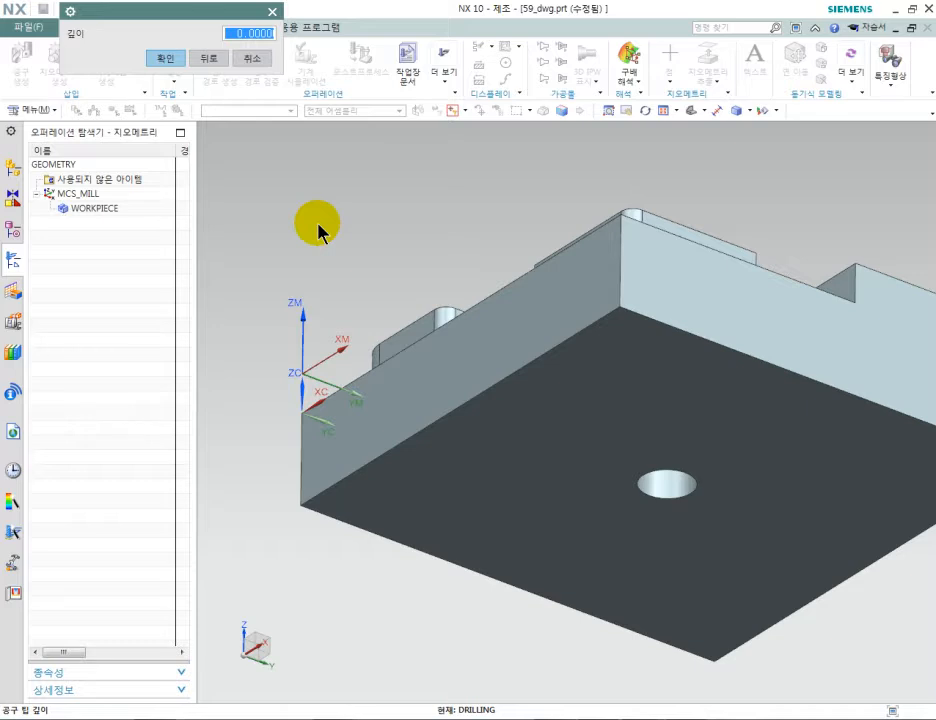
pyautogui.write('3')
pyautogui.click(167, 58)
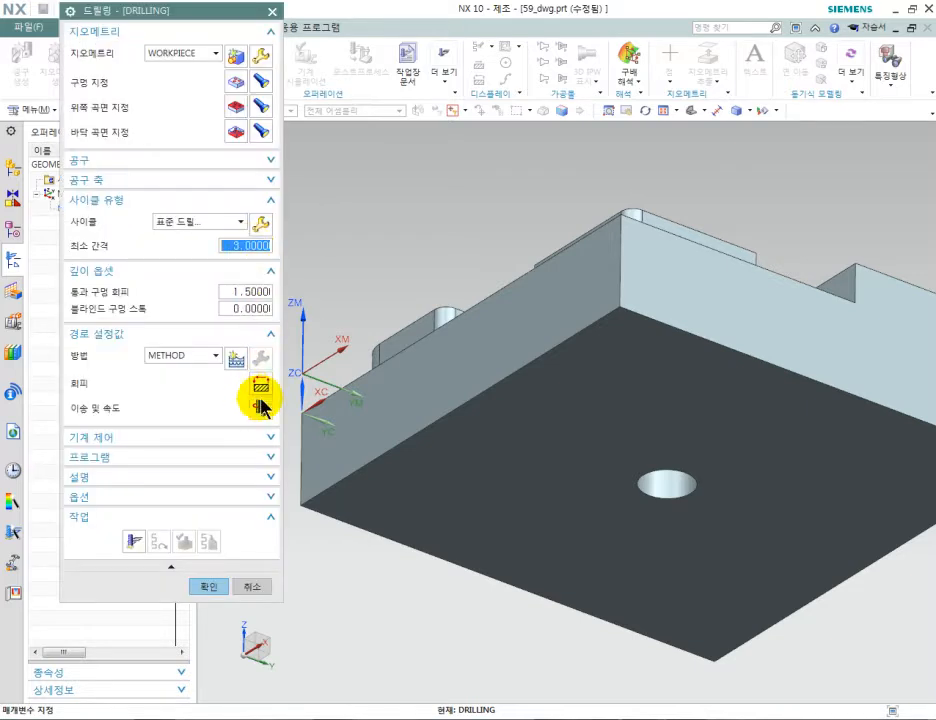
# - Set the drilling operation's spindle speed to 1500 rpm and change its cutting feed rate
pyautogui.click(261, 408)
pyautogui.click(77, 162)
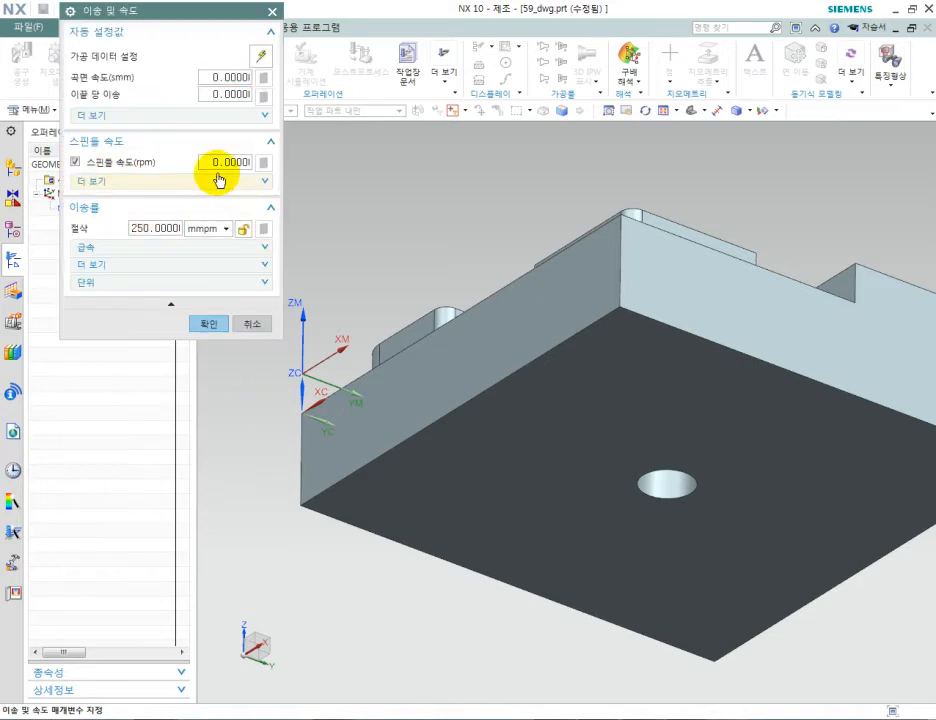
pyautogui.click(218, 163)
pyautogui.write('15')
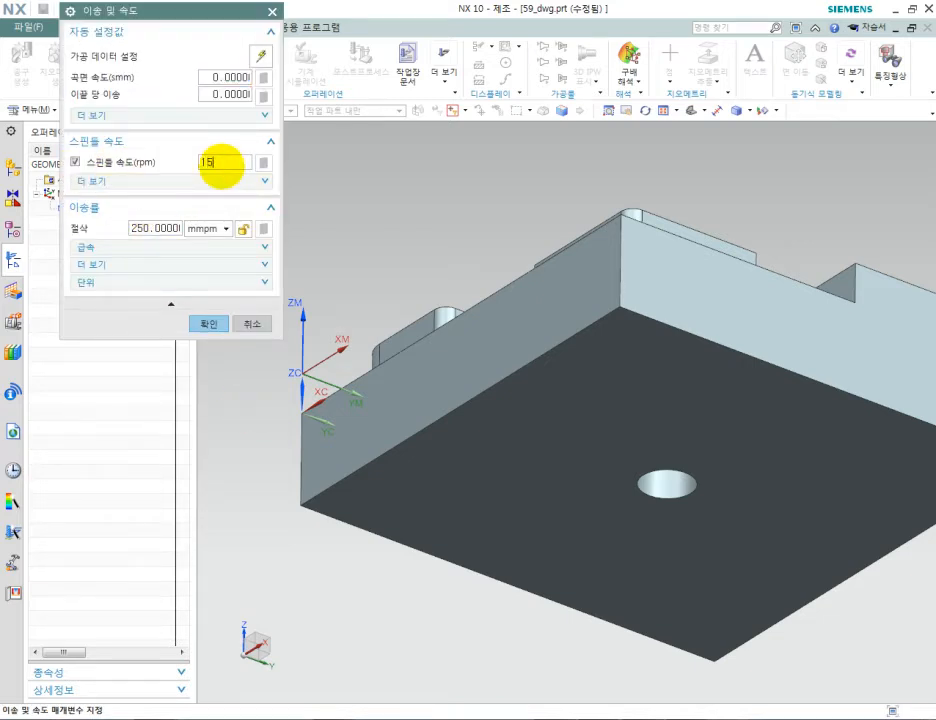
pyautogui.write('00')
pyautogui.doubleClick(135, 229)
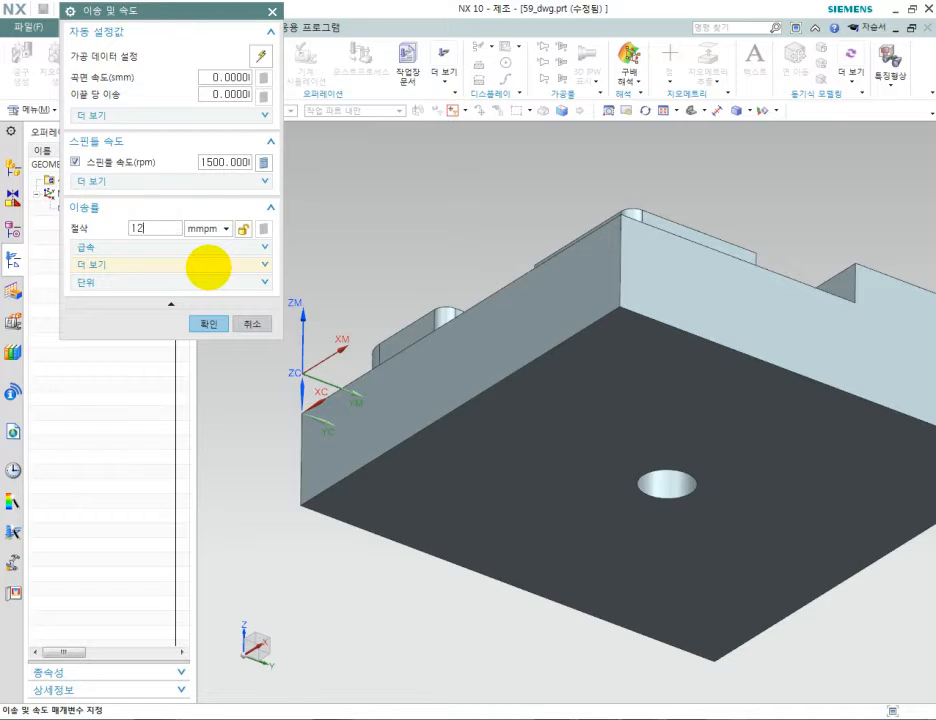
pyautogui.click(205, 325)
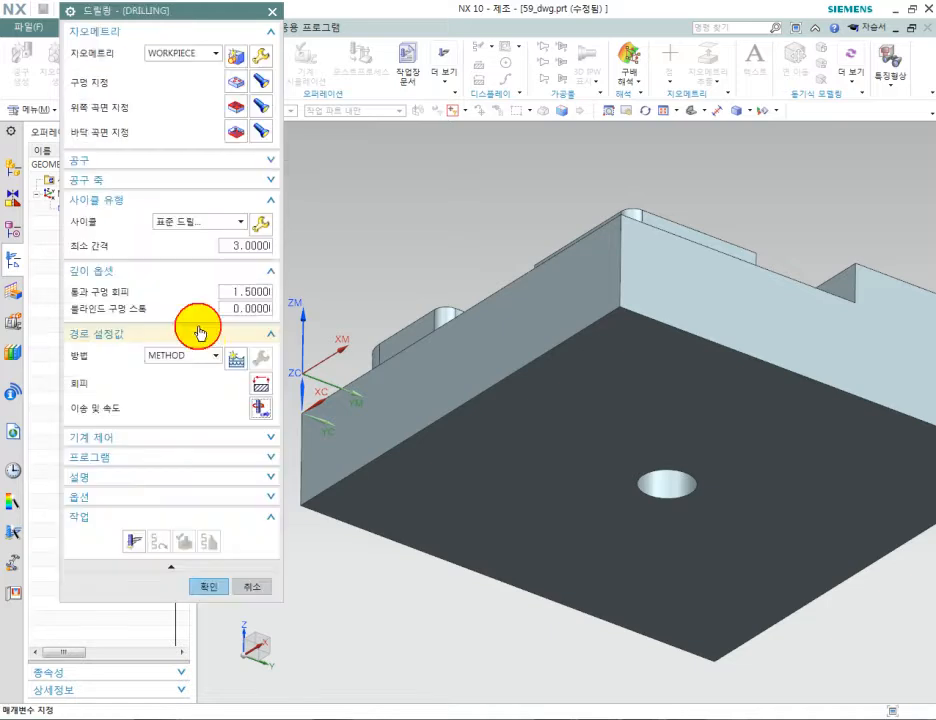
# - Add a Sequence Number event to the drilling path's start events, with User Defined status and number type Off
pyautogui.click(251, 439)
pyautogui.click(246, 465)
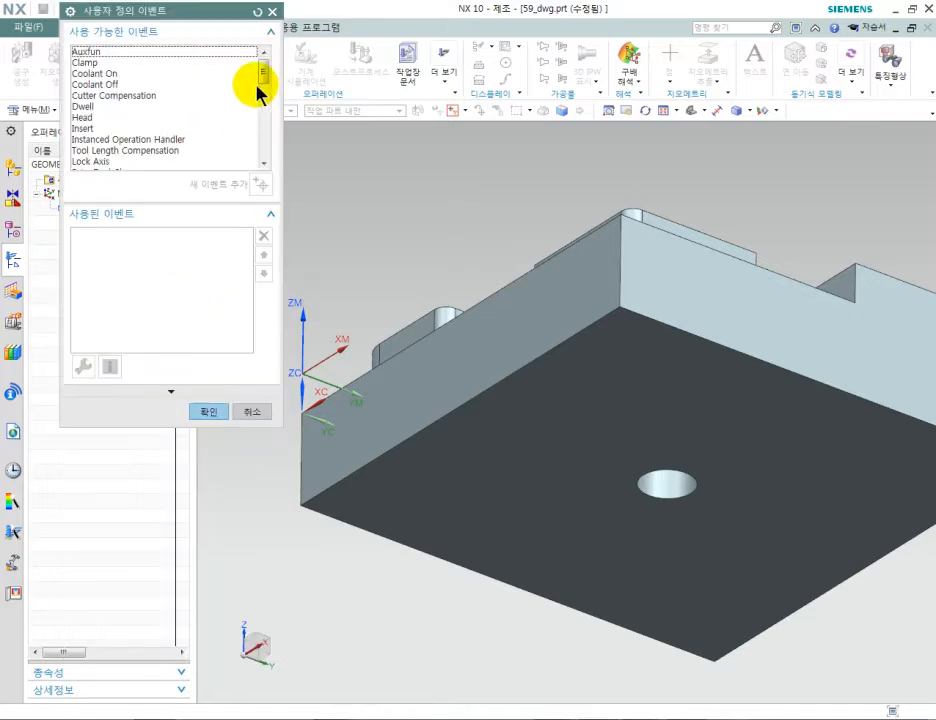
pyautogui.moveTo(261, 90); pyautogui.dragTo(262, 118)
pyautogui.click(138, 140)
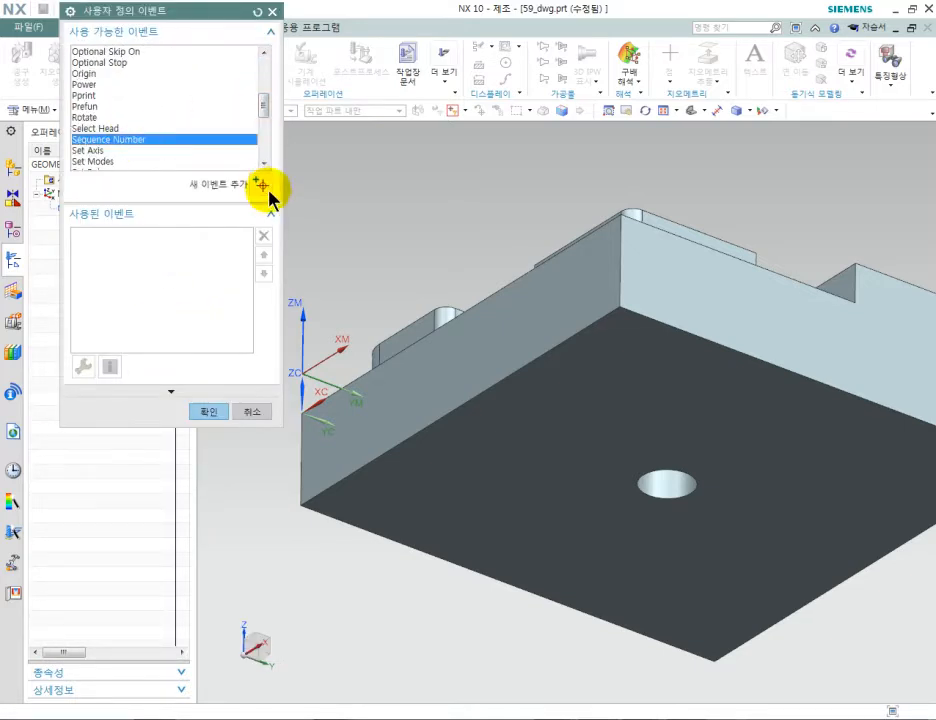
pyautogui.click(260, 184)
pyautogui.click(215, 55)
pyautogui.click(208, 93)
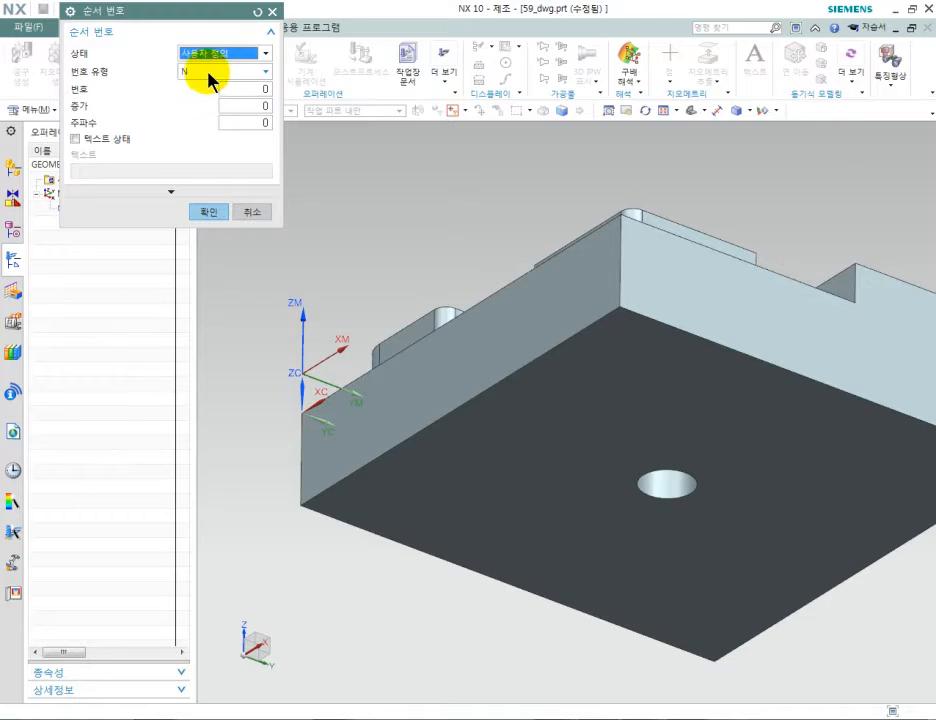
pyautogui.click(210, 72)
pyautogui.click(208, 99)
pyautogui.click(205, 212)
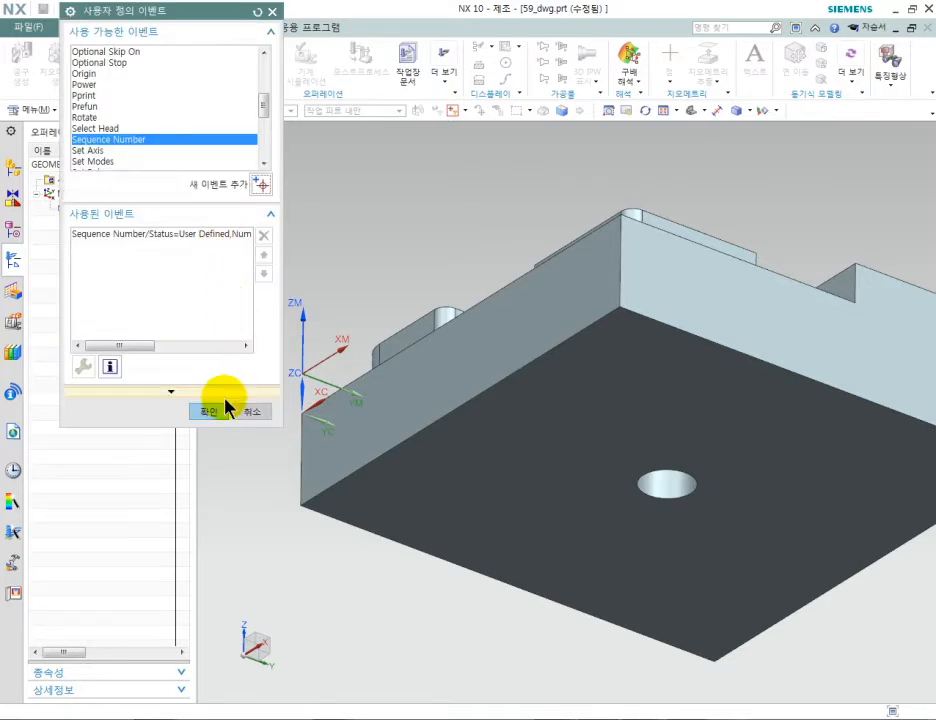
pyautogui.click(210, 403)
# - Add a Sequence Number event to the drilling path's end events, with User Defined status and number type Off
pyautogui.click(245, 487)
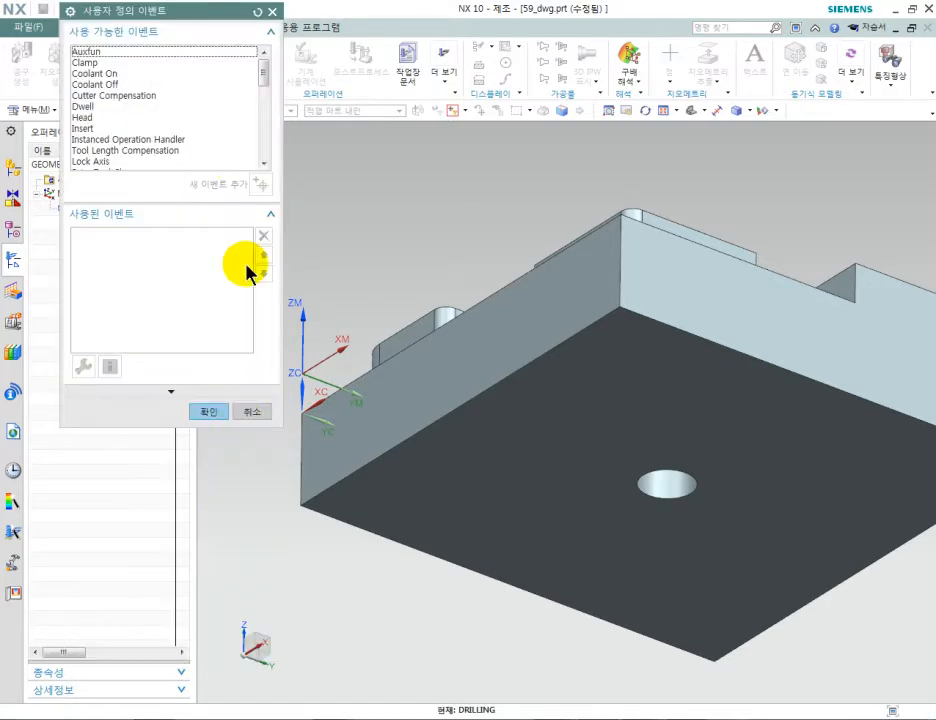
pyautogui.moveTo(265, 80); pyautogui.dragTo(230, 130)
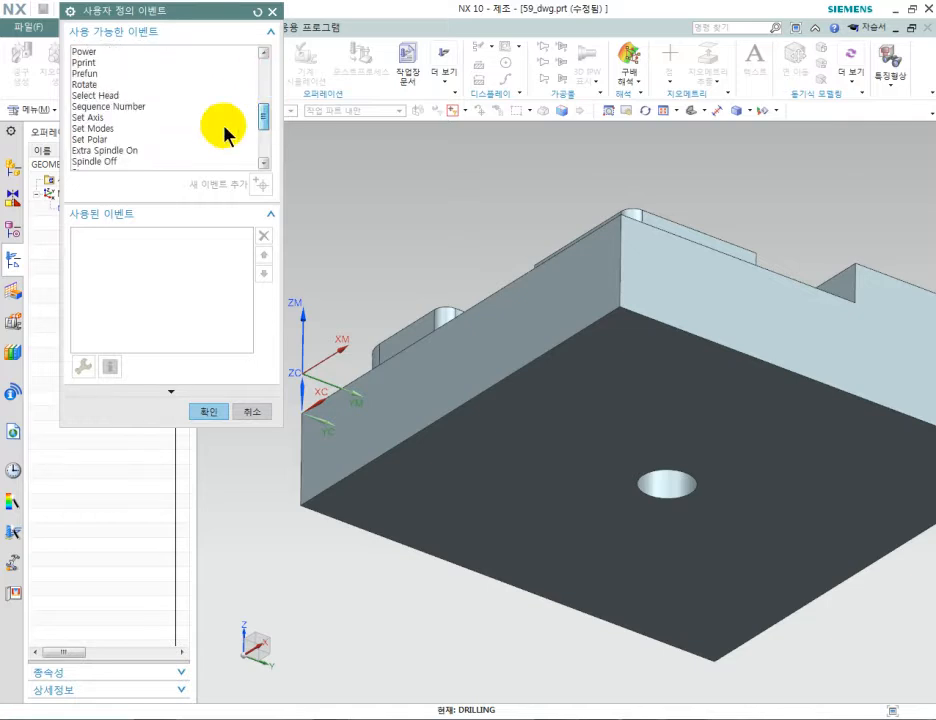
pyautogui.click(125, 106)
pyautogui.click(262, 186)
pyautogui.click(215, 54)
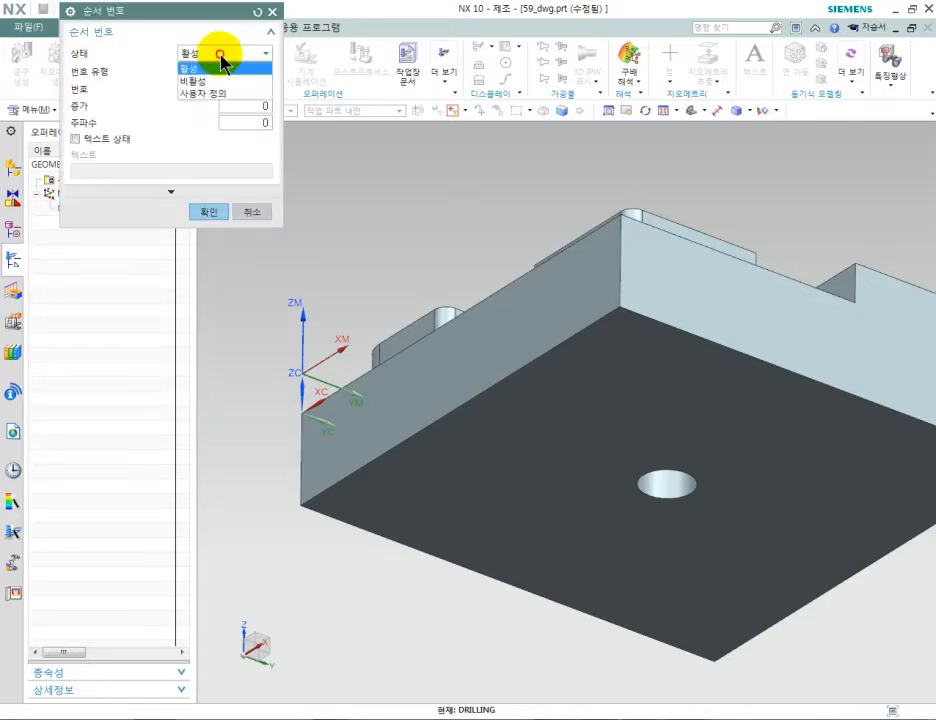
pyautogui.click(213, 90)
pyautogui.click(213, 77)
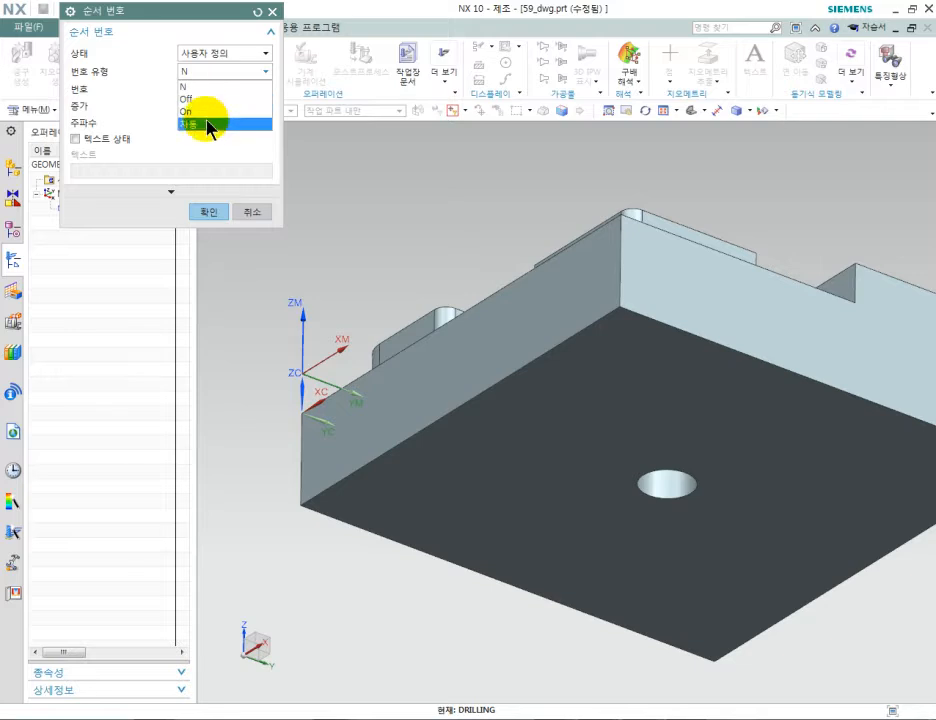
pyautogui.click(209, 101)
pyautogui.click(209, 213)
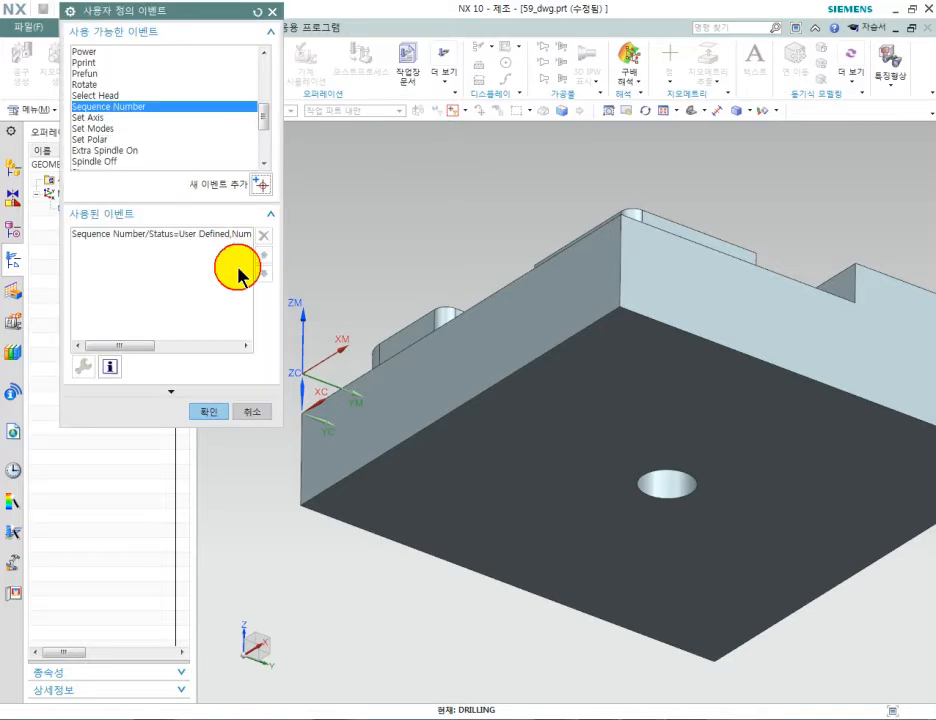
pyautogui.click(207, 413)
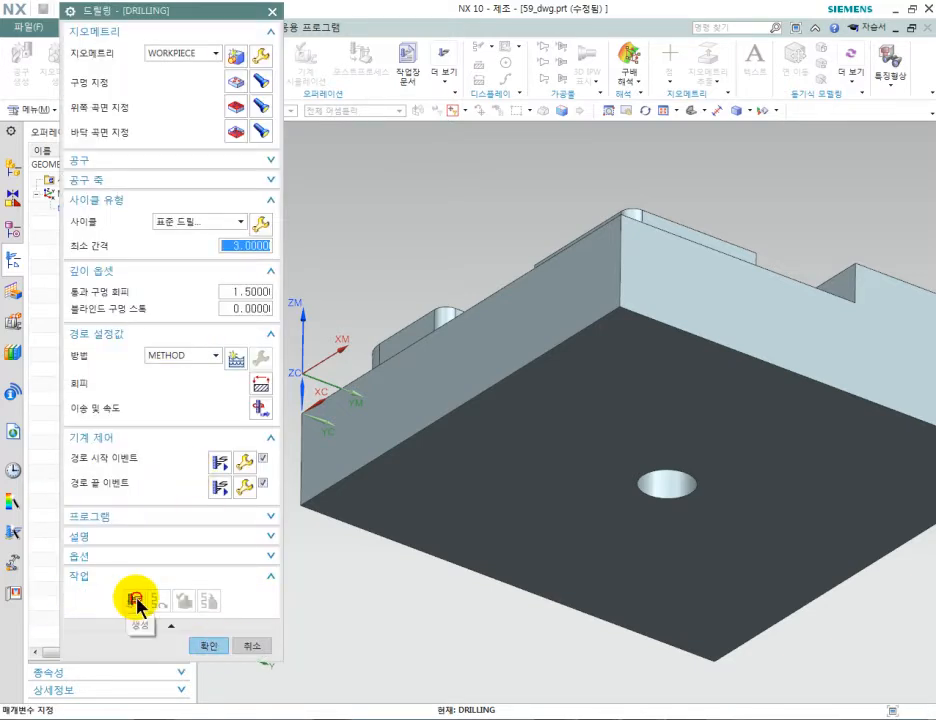
# - Generate the drilling tool path and accept the operation
pyautogui.moveTo(386, 261); pyautogui.dragTo(407, 347, button='middle')
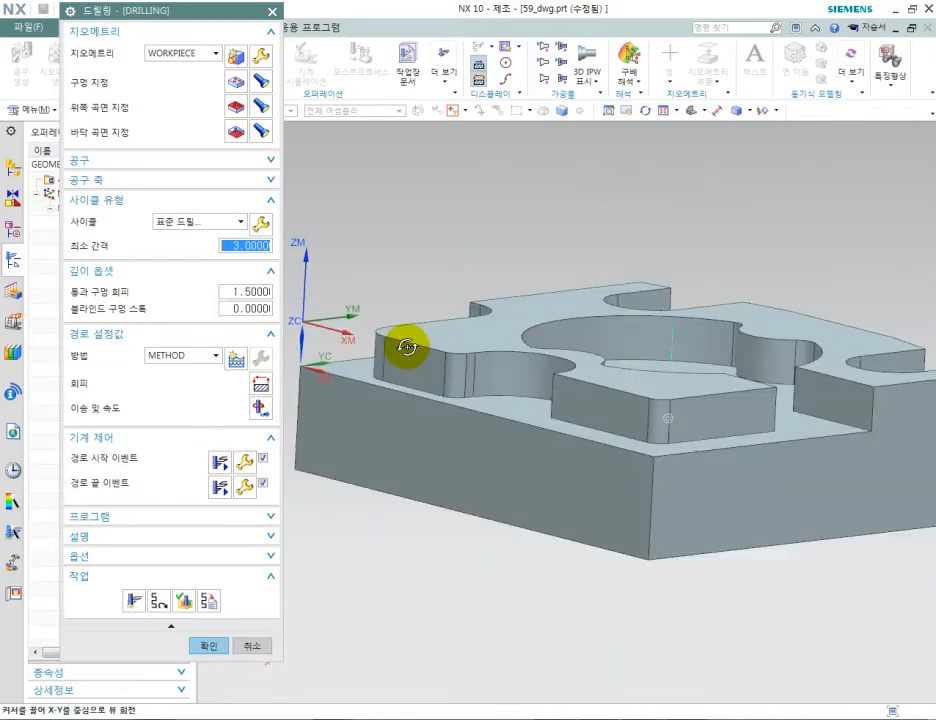
pyautogui.click(207, 648)
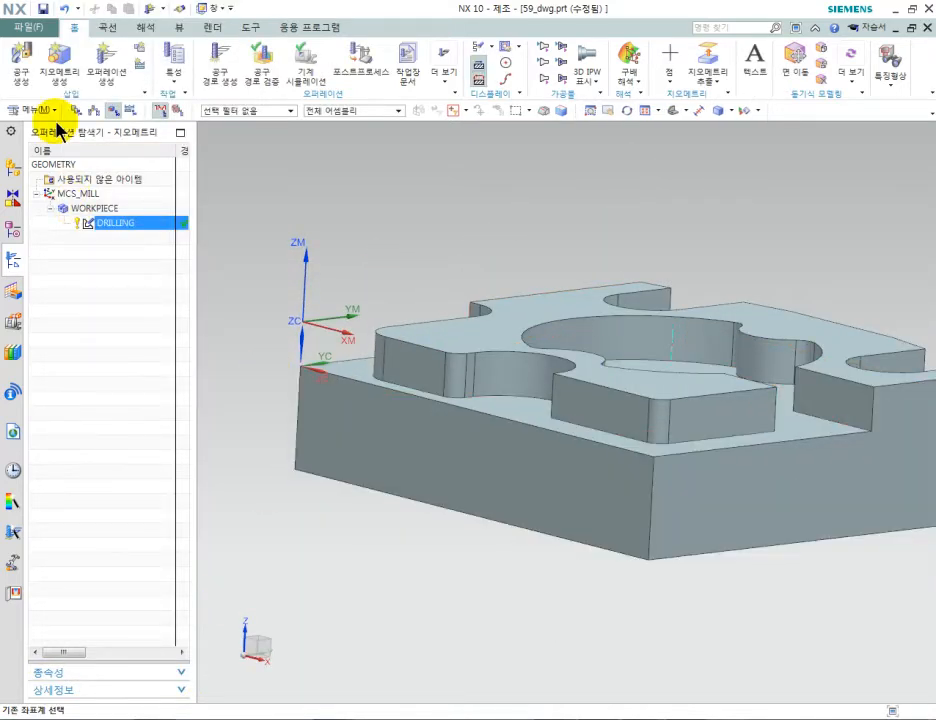
# - Create a PECK_DRILLING operation using DRILLING_TOOL, with the WORKPIECE geometry and the NC_PROGRAM program
pyautogui.click(100, 78)
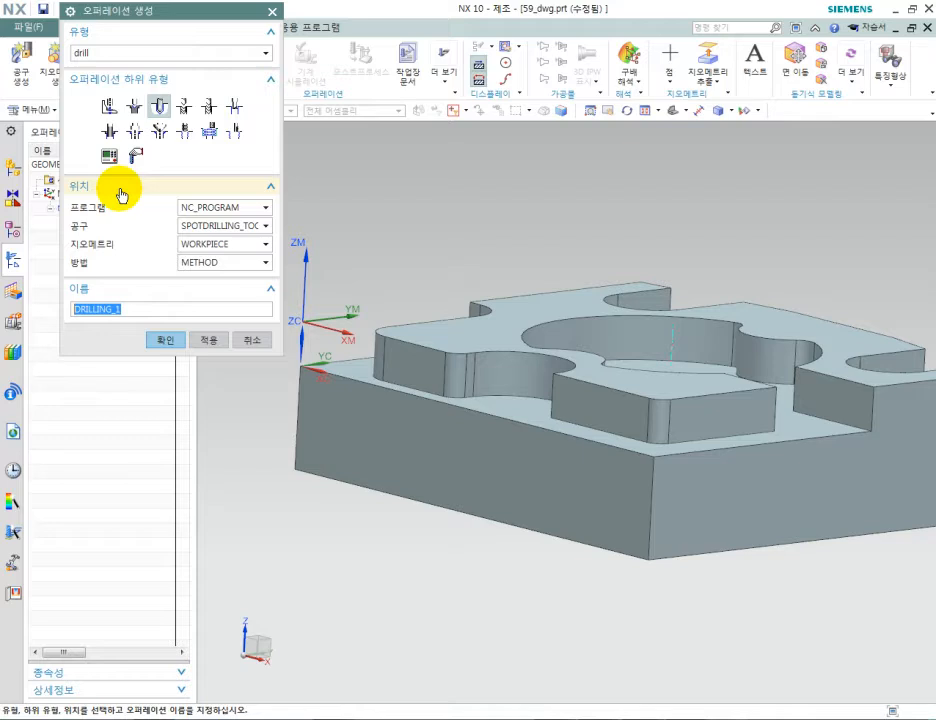
pyautogui.click(184, 106)
pyautogui.click(213, 226)
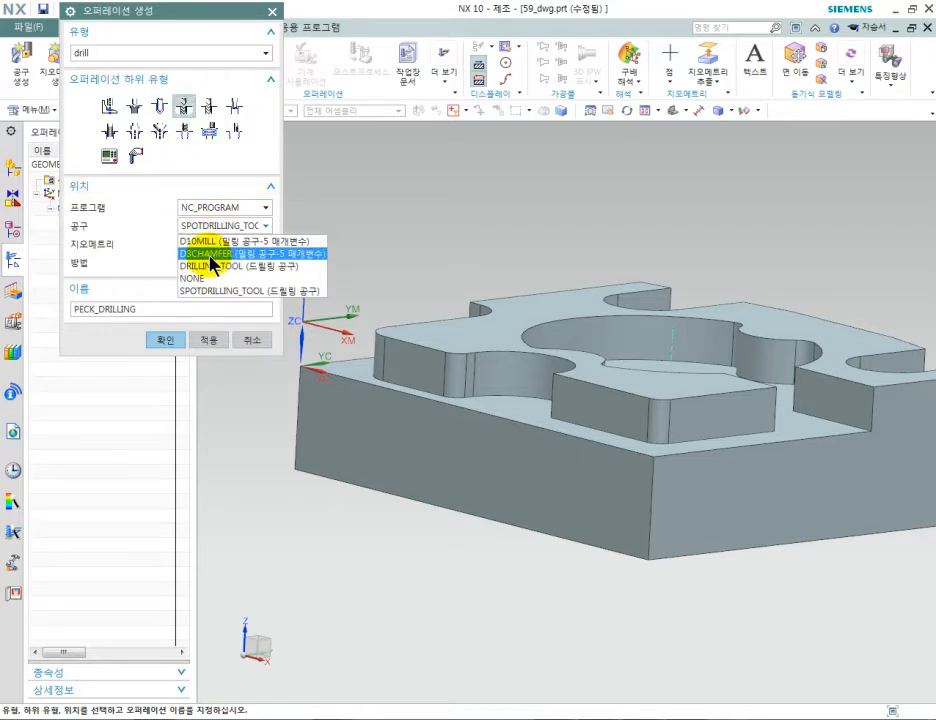
pyautogui.click(211, 268)
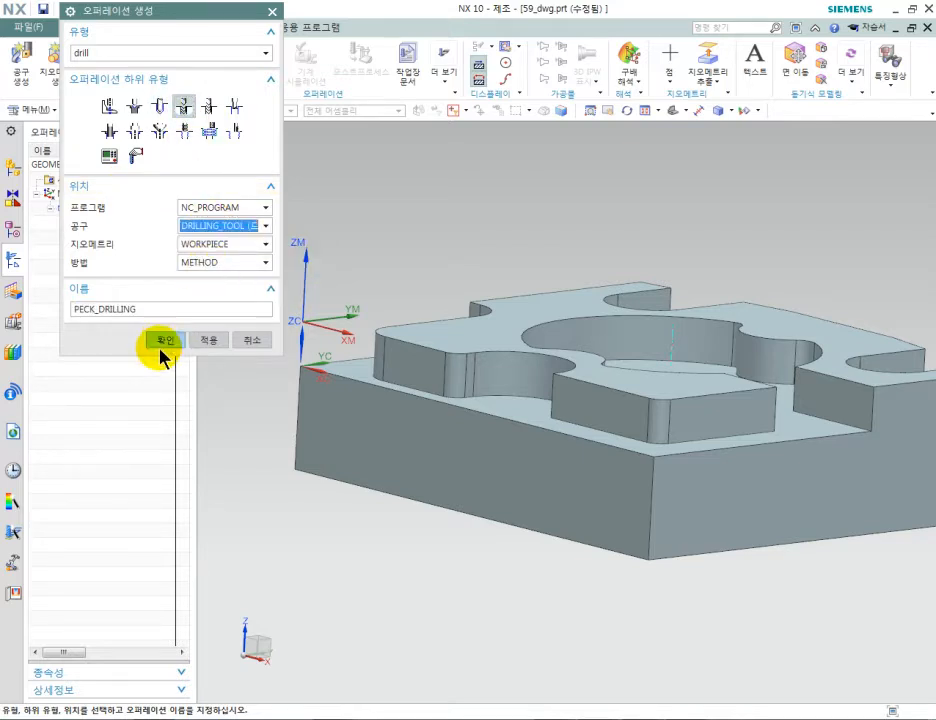
pyautogui.click(165, 340)
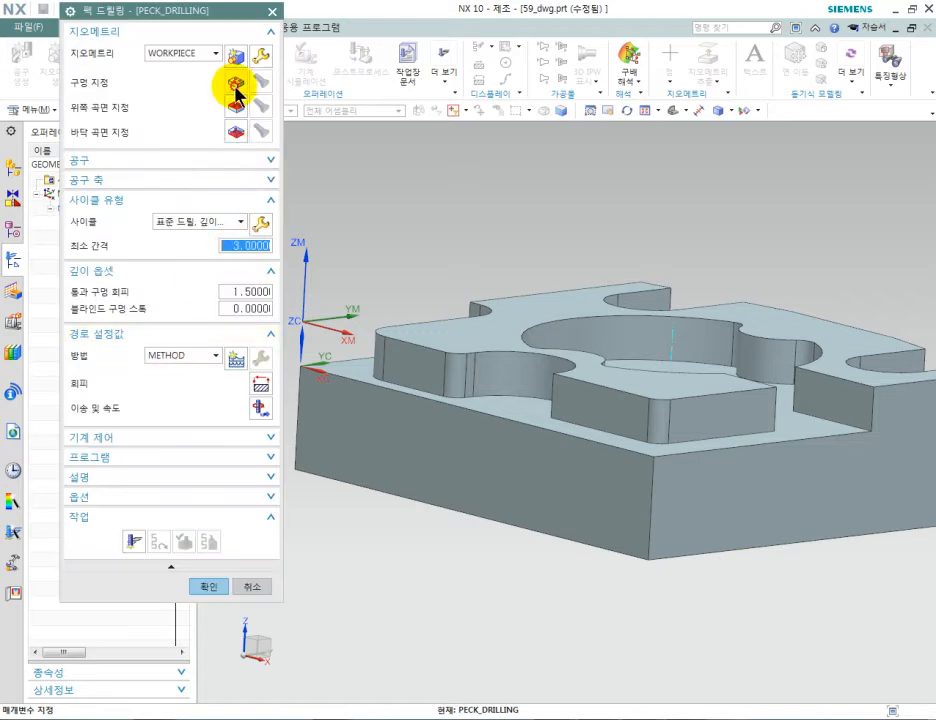
# - Specify the circular hole in the middle of the pocket as the hole for the peck drilling operation
pyautogui.click(236, 86)
pyautogui.click(171, 38)
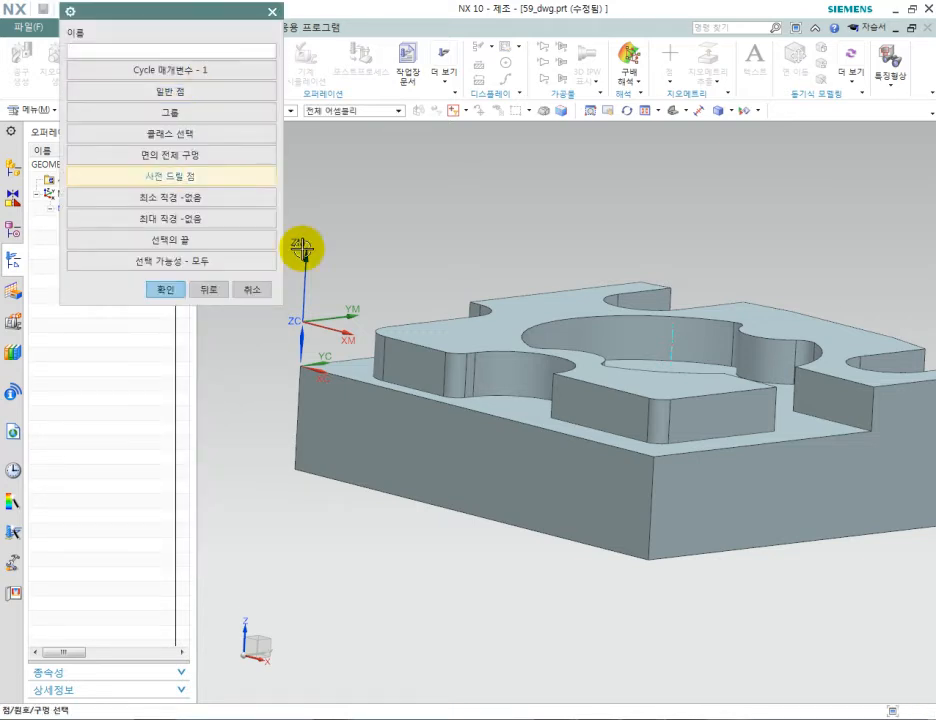
pyautogui.moveTo(606, 297); pyautogui.dragTo(676, 367, button='middle')
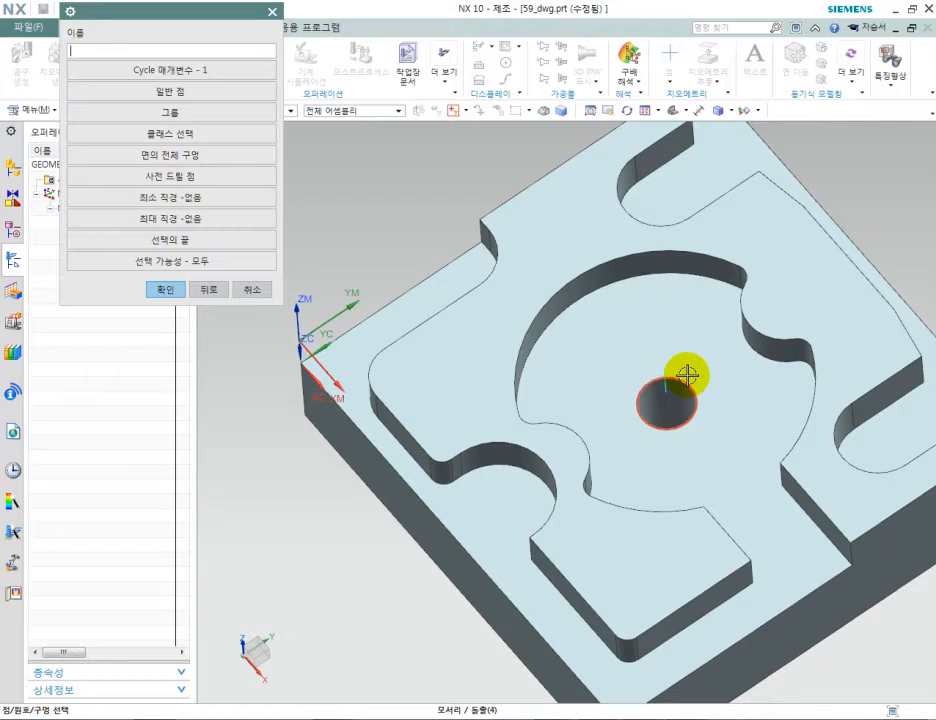
pyautogui.click(165, 289)
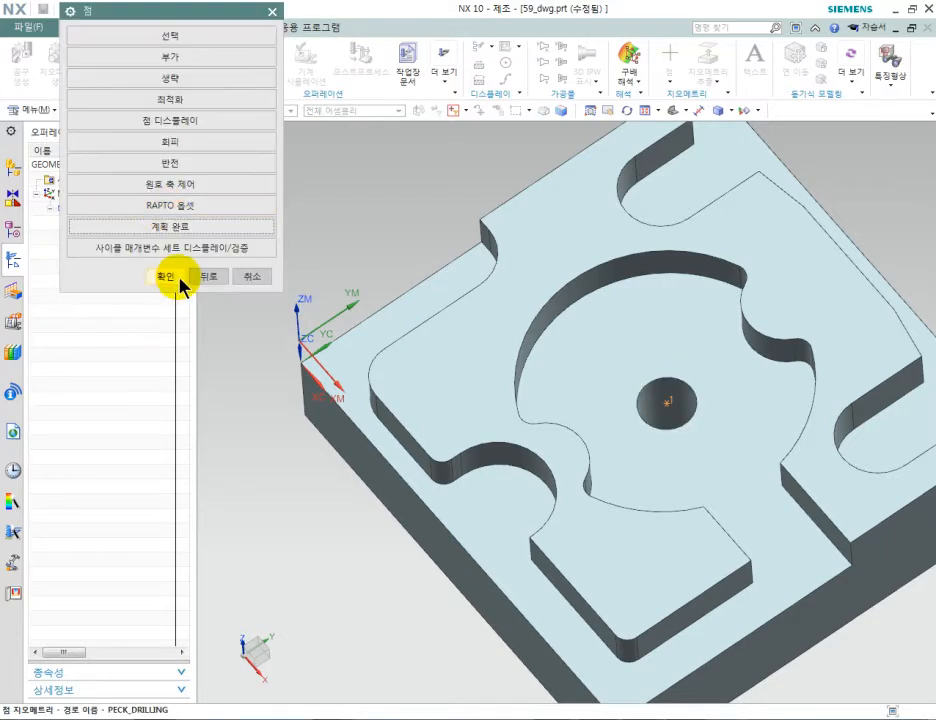
pyautogui.click(180, 285)
# - Specify the plate's uppermost raised face as the top surface of the peck drilling operation
pyautogui.click(232, 104)
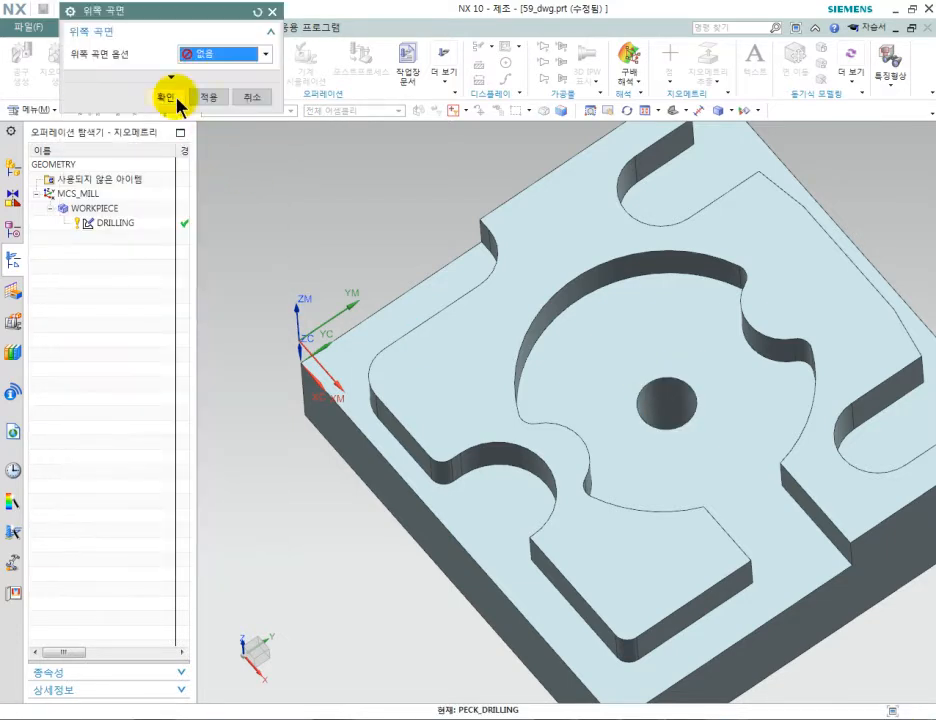
pyautogui.click(203, 55)
pyautogui.click(198, 115)
pyautogui.click(503, 318)
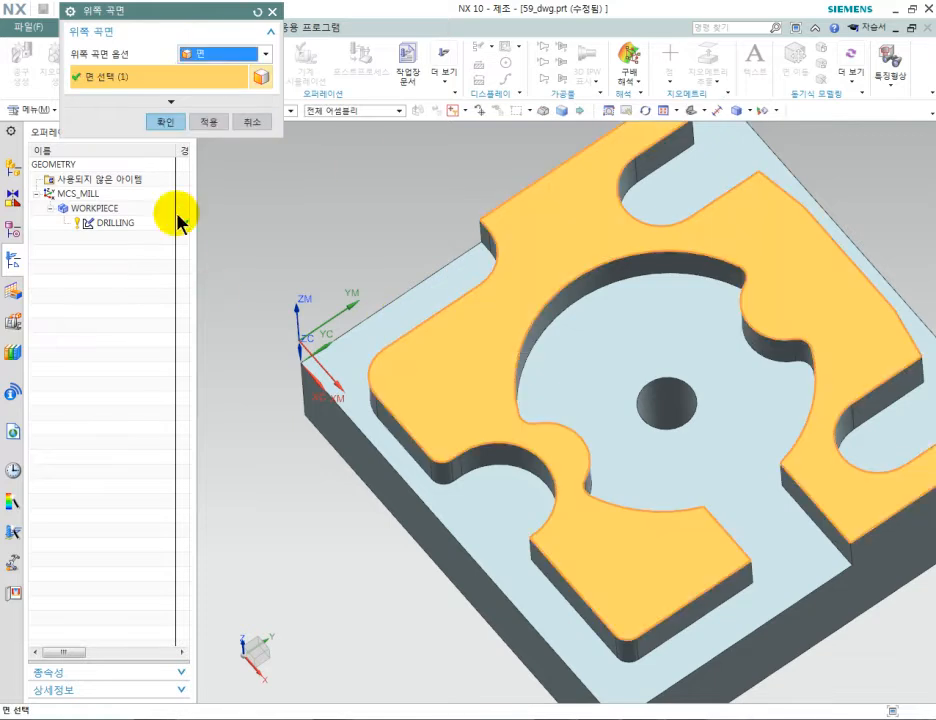
pyautogui.click(178, 123)
# - Specify the plate's underside face as the bottom surface of the peck drilling operation
pyautogui.click(234, 133)
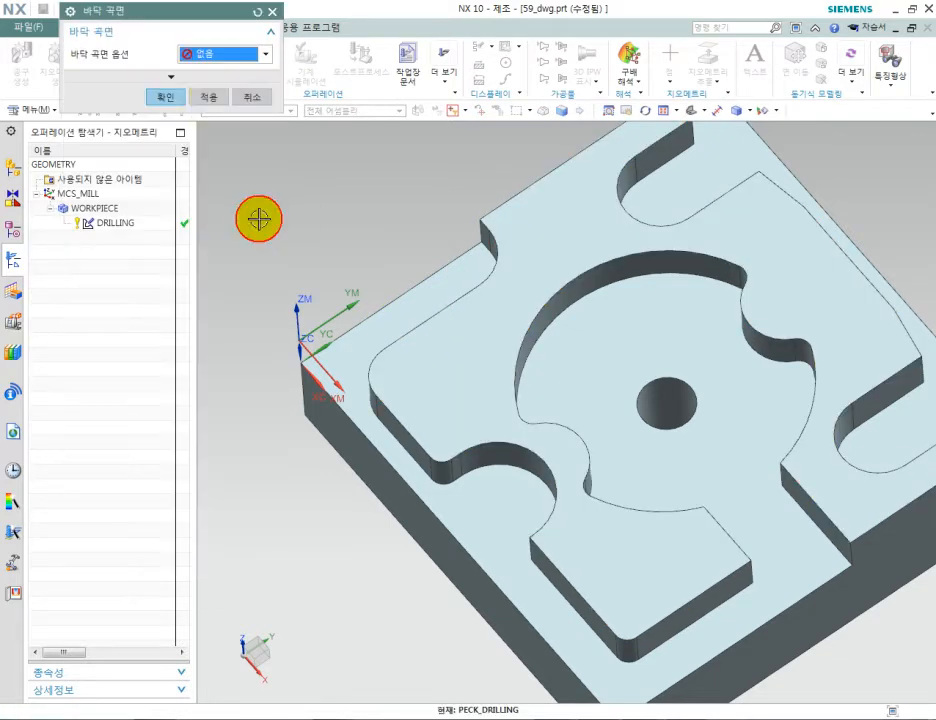
pyautogui.click(222, 55)
pyautogui.click(205, 72)
pyautogui.moveTo(274, 280); pyautogui.dragTo(368, 338, button='middle')
pyautogui.click(566, 478)
pyautogui.click(165, 123)
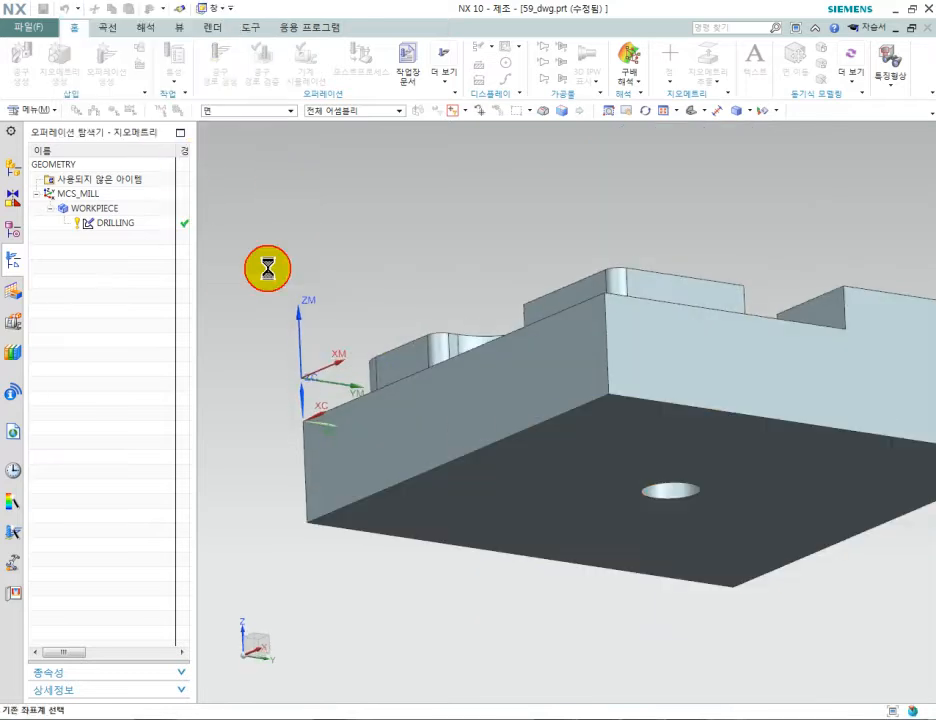
# - Set the peck drilling cycle's depth to a tool tip depth of 25 mm
pyautogui.click(262, 220)
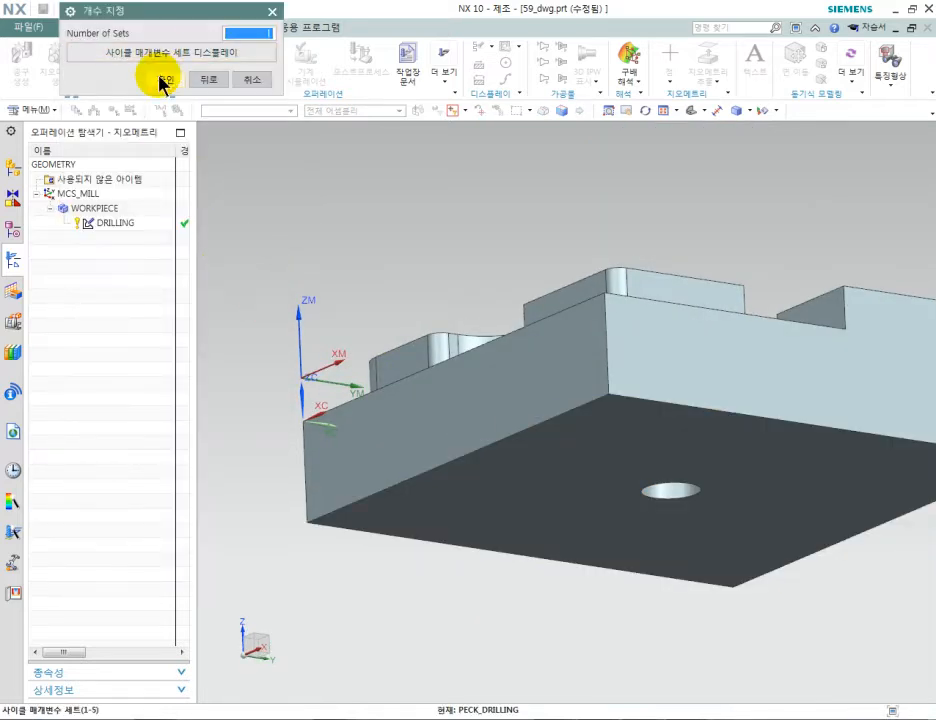
pyautogui.click(165, 80)
pyautogui.click(184, 37)
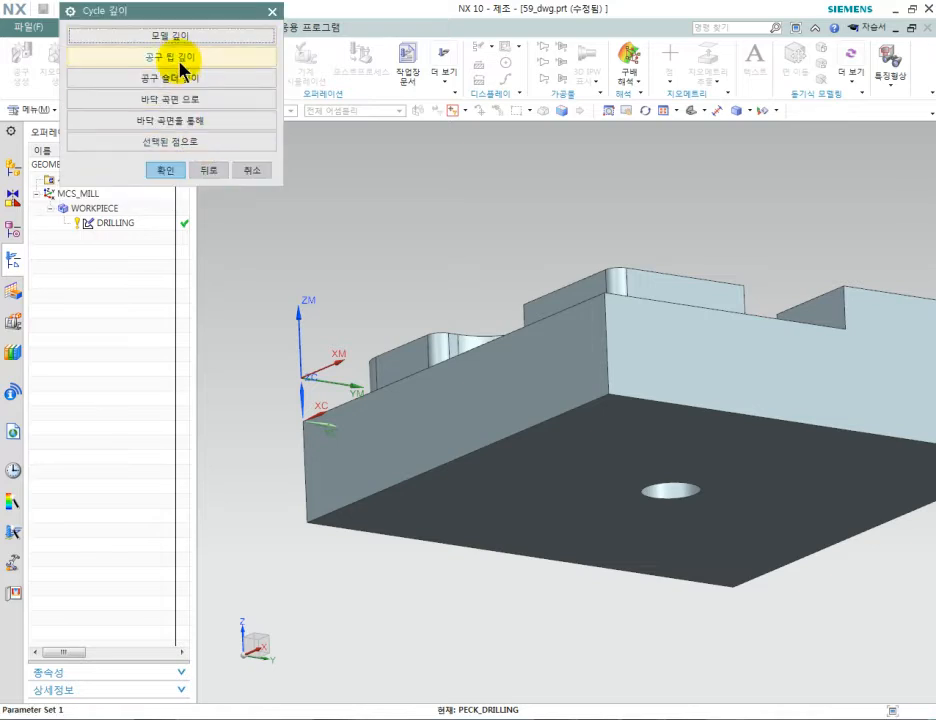
pyautogui.click(178, 58)
pyautogui.write('2')
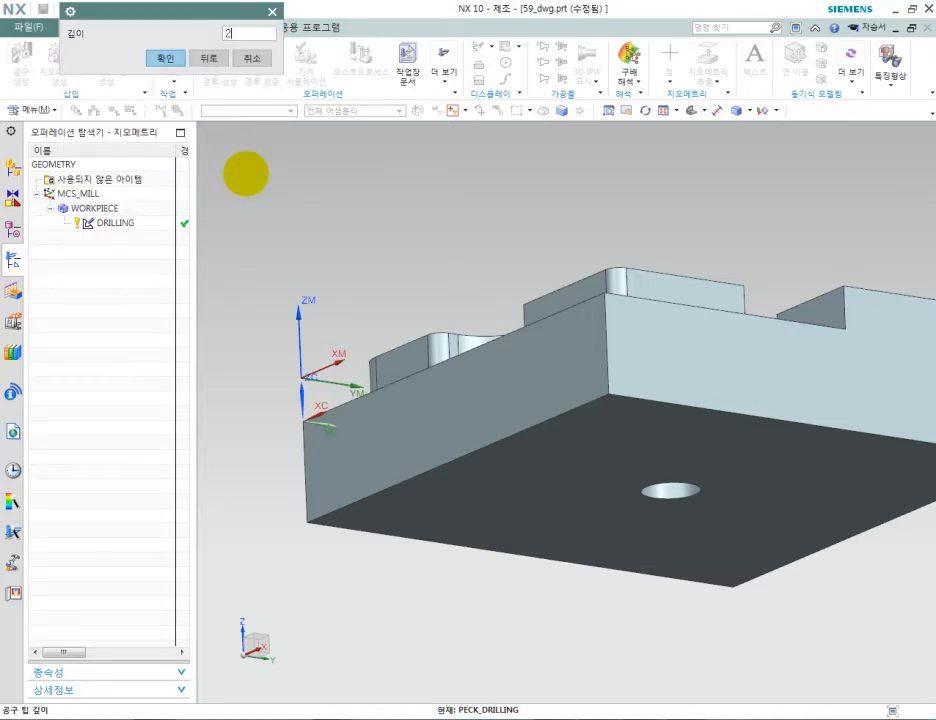
pyautogui.write('5')
pyautogui.click(172, 66)
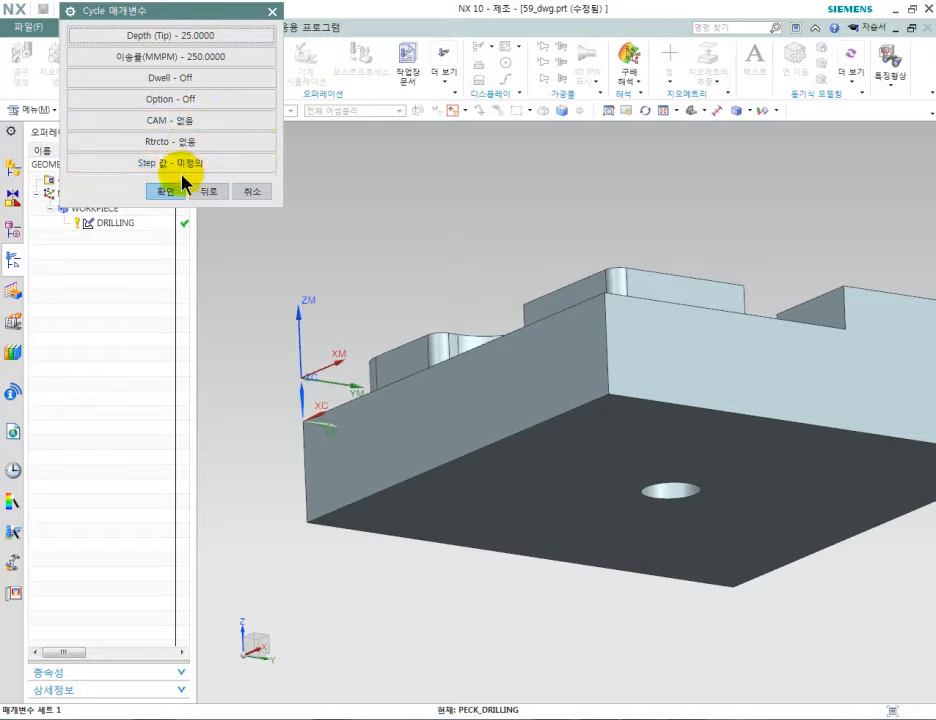
# - Set Step #1 of the peck drilling cycle to 30 and accept the cycle parameters
pyautogui.click(165, 155)
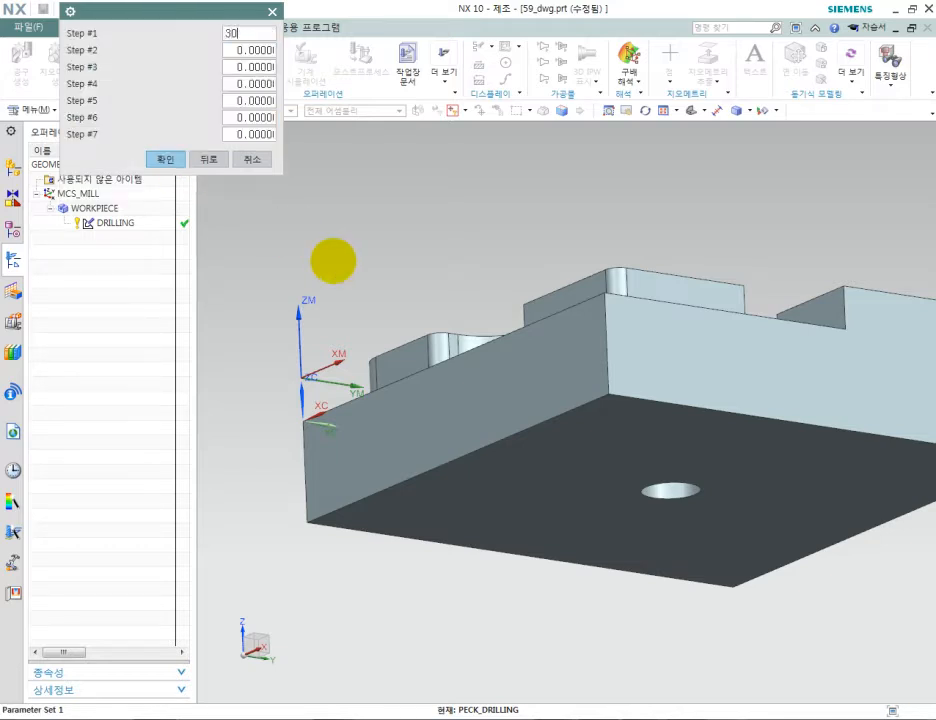
pyautogui.click(155, 158)
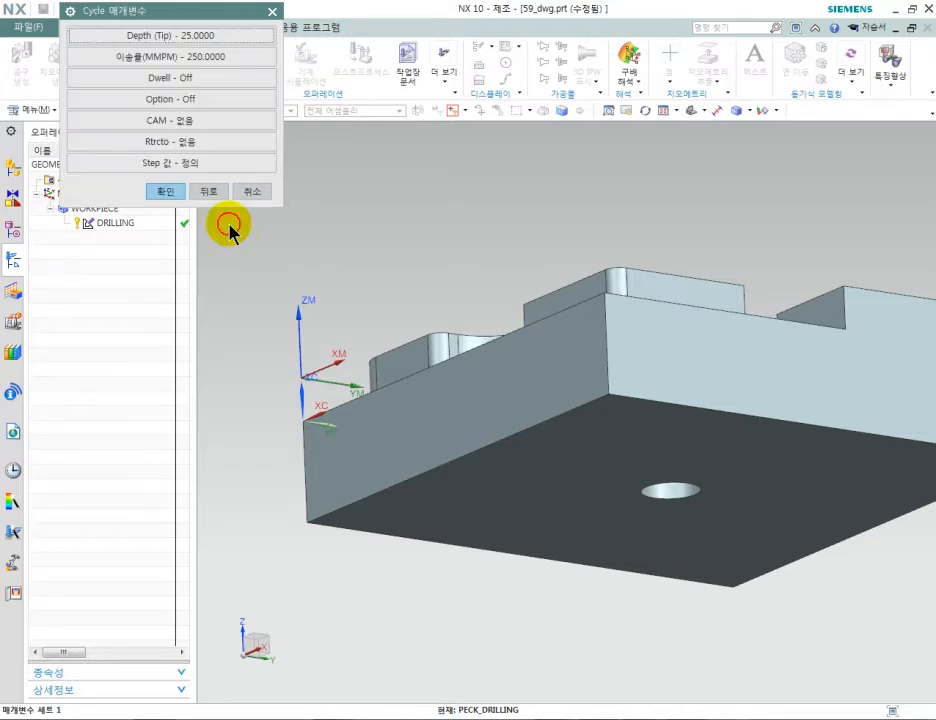
pyautogui.click(155, 191)
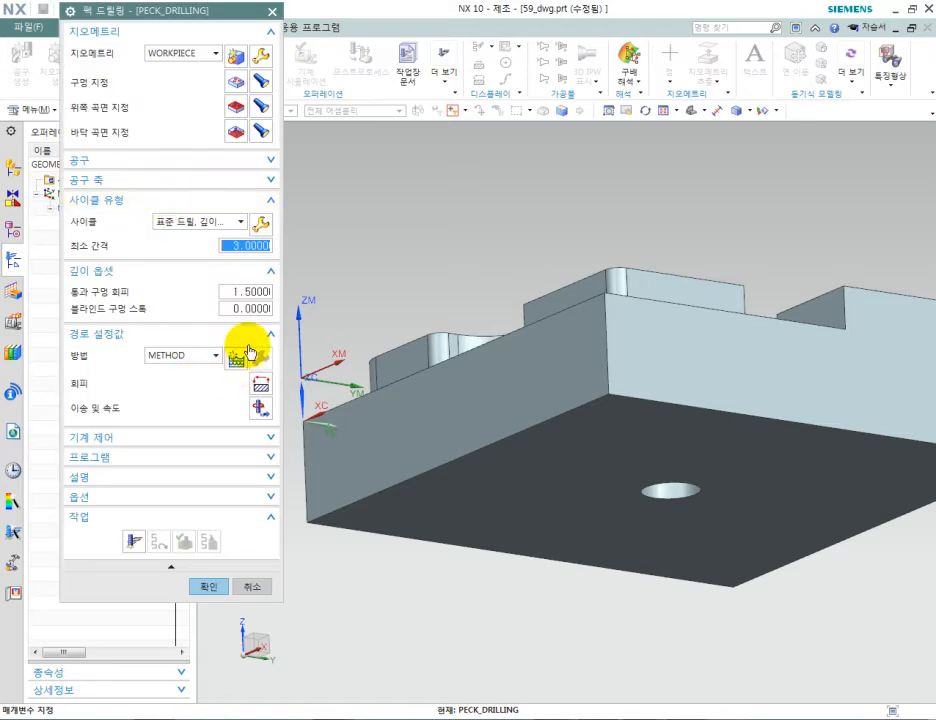
# - Set the peck drilling operation's spindle speed to 1000 rpm and its cutting feed rate to 12 mmpm
pyautogui.click(262, 410)
pyautogui.click(76, 162)
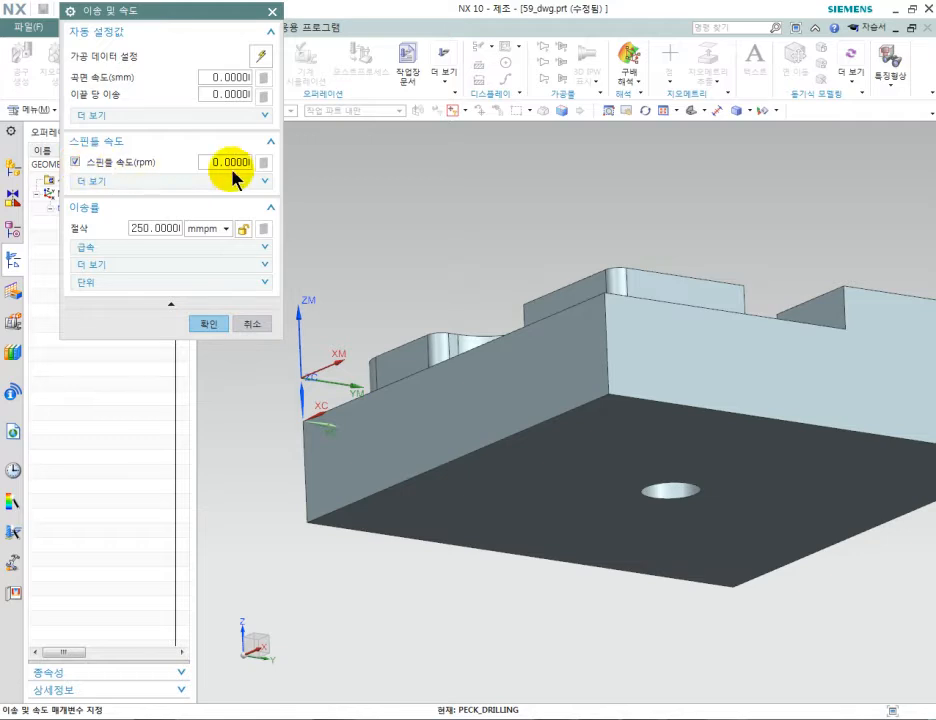
pyautogui.write('100')
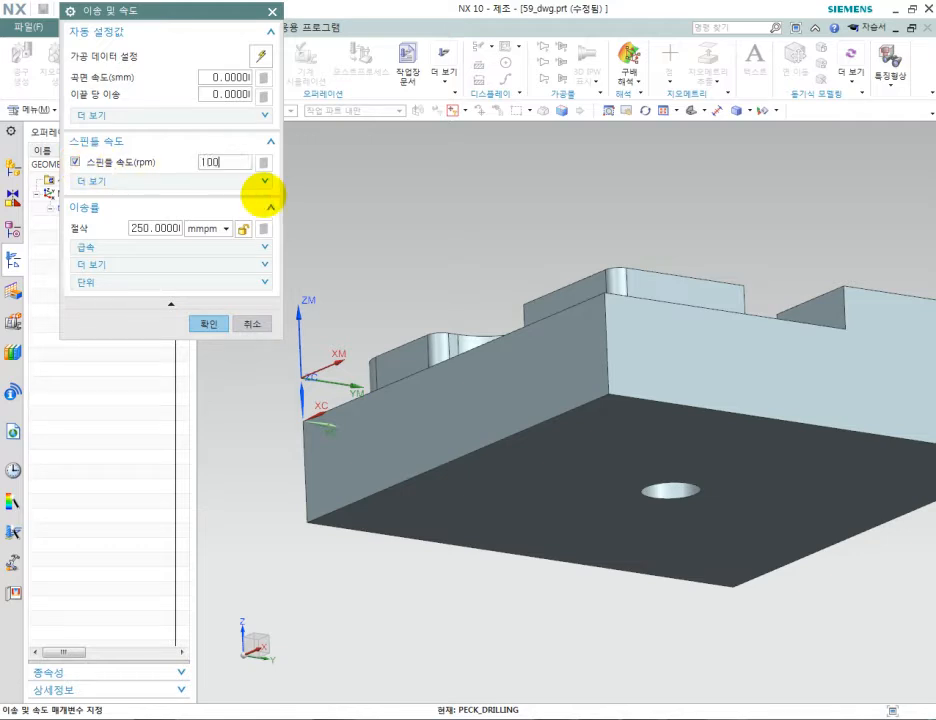
pyautogui.write('0')
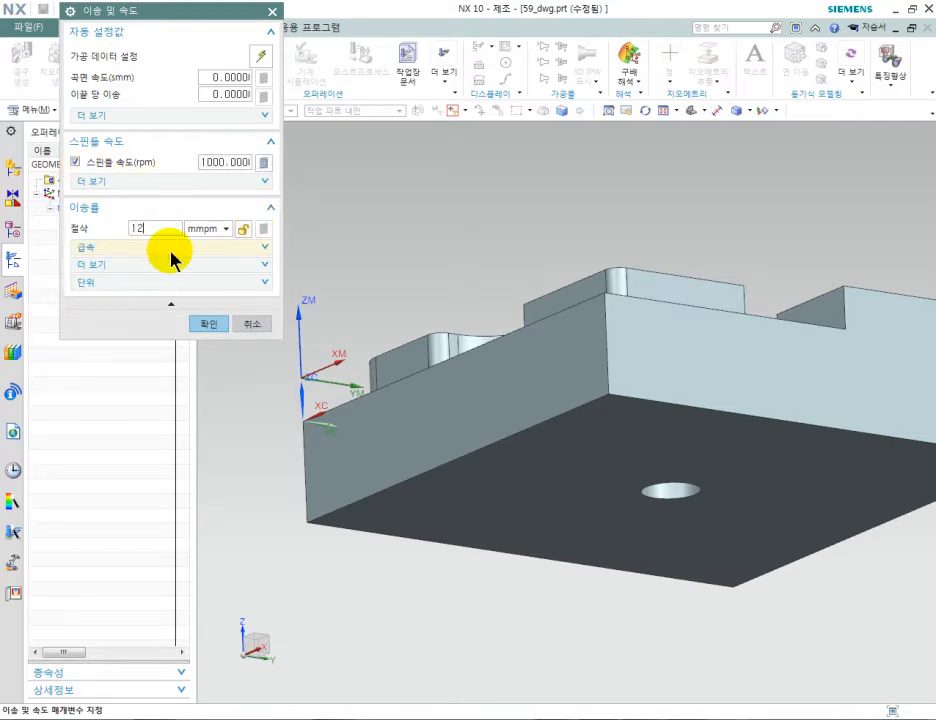
pyautogui.write('12')
pyautogui.click(206, 323)
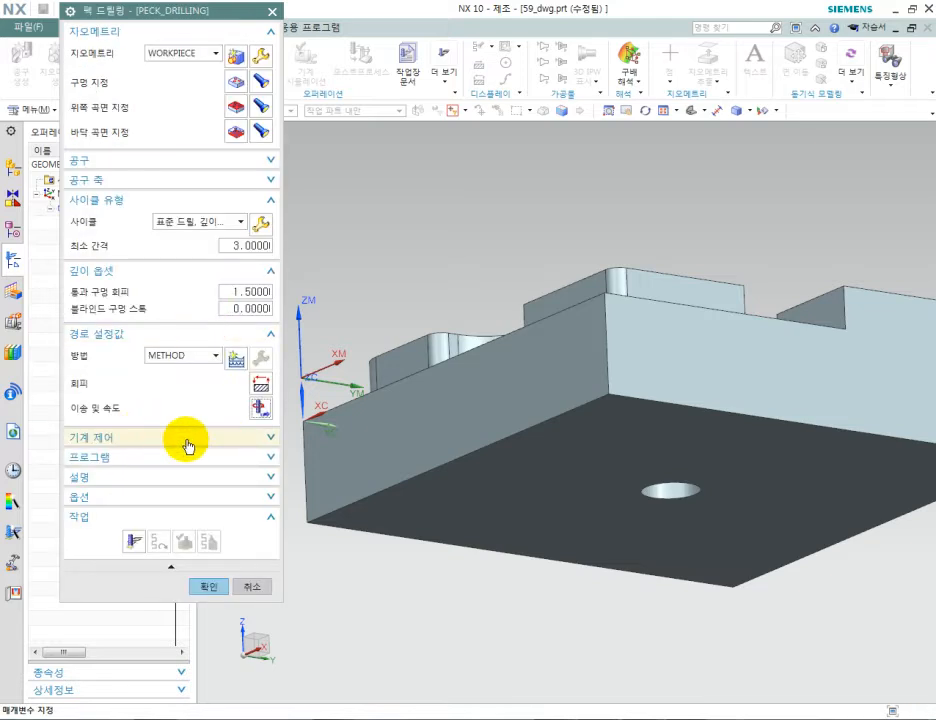
# - Generate the peck drilling toolpath, accept the operation and return the model to a view from above
pyautogui.click(134, 541)
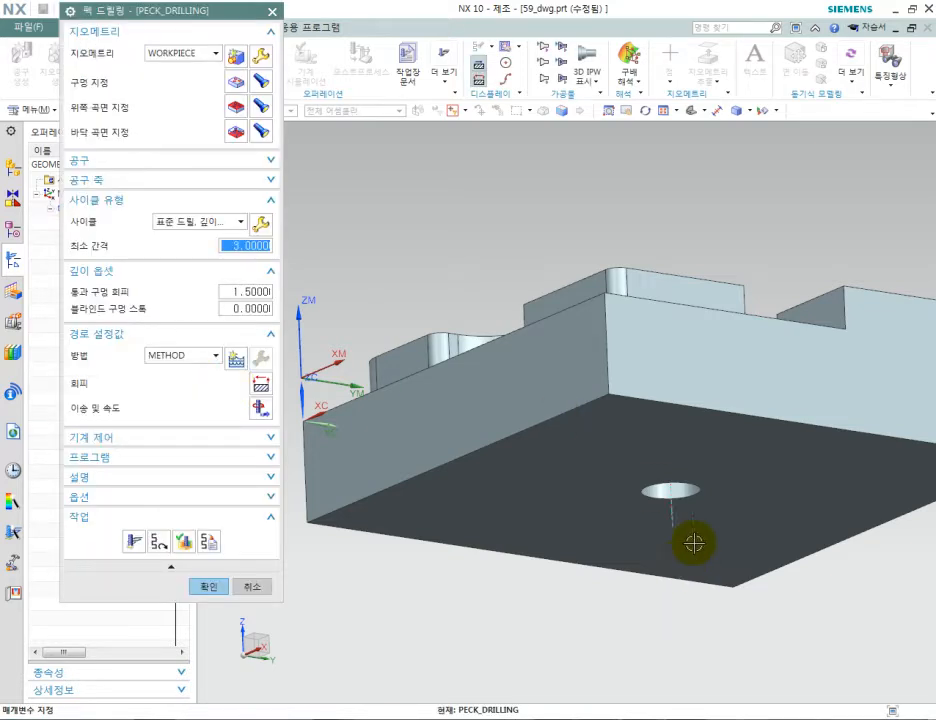
pyautogui.click(211, 597)
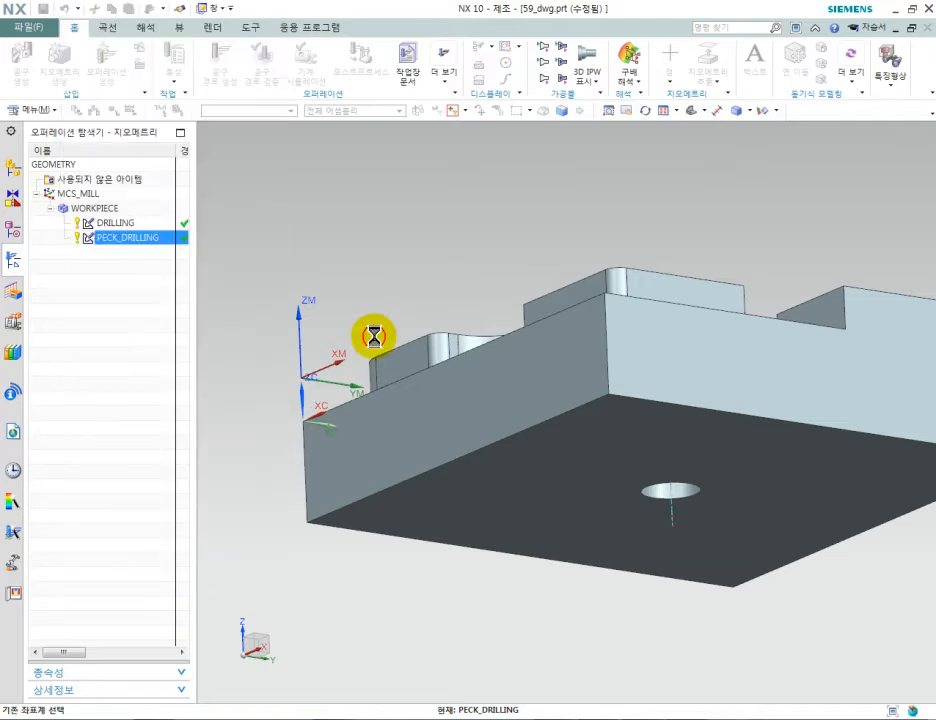
pyautogui.press('Home')
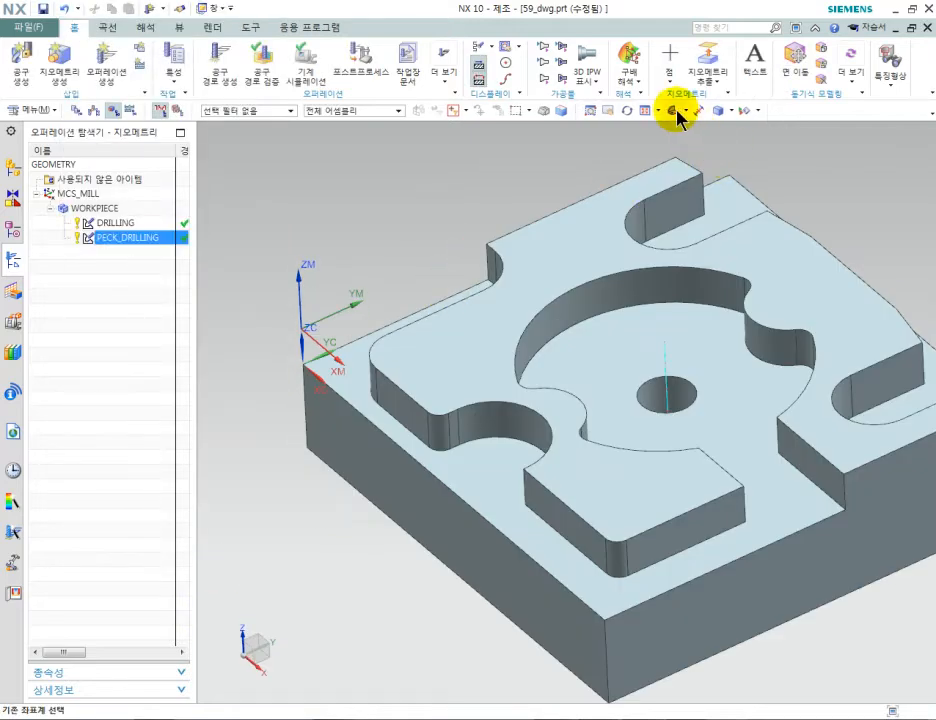
pyautogui.hotkey('ctrl', 's')
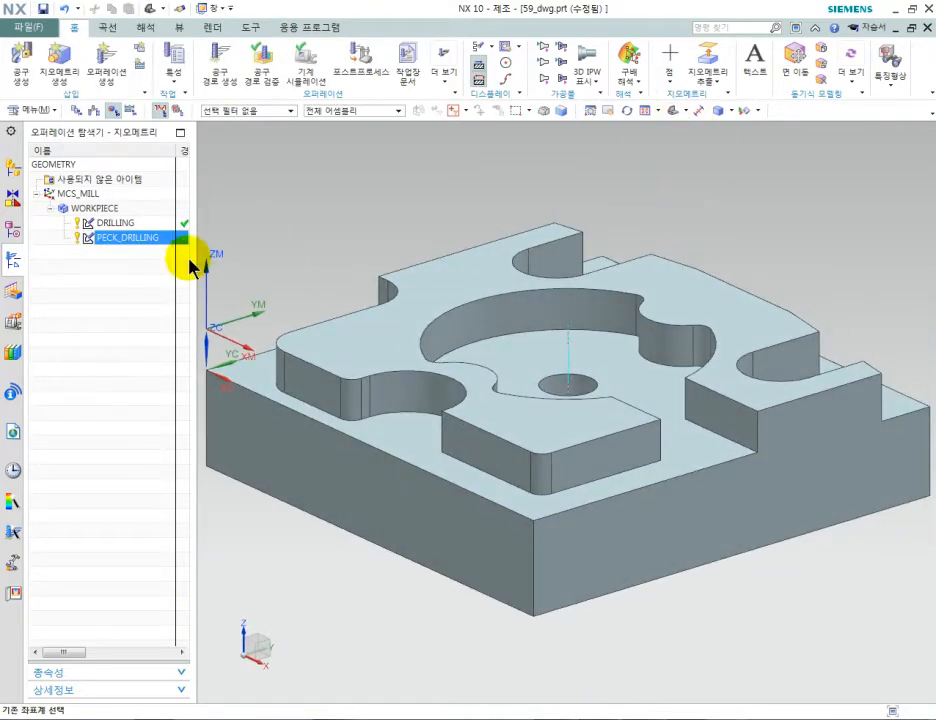
# - Create a mill_contour CAVITY_MILL operation that uses the D10MILL tool and the WORKPIECE geometry
pyautogui.click(105, 66)
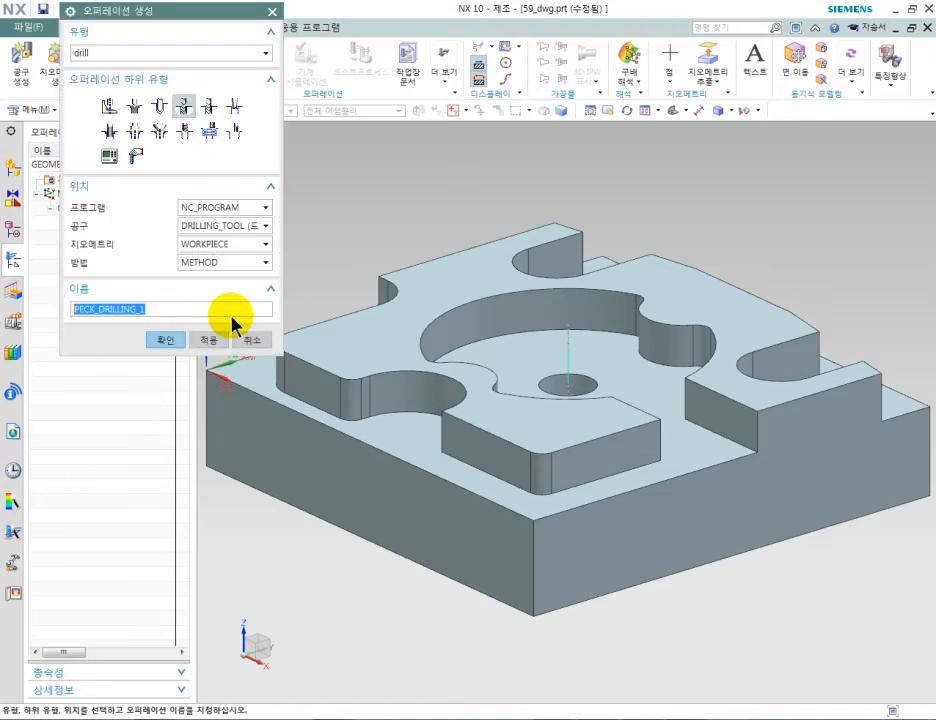
pyautogui.click(120, 55)
pyautogui.click(119, 84)
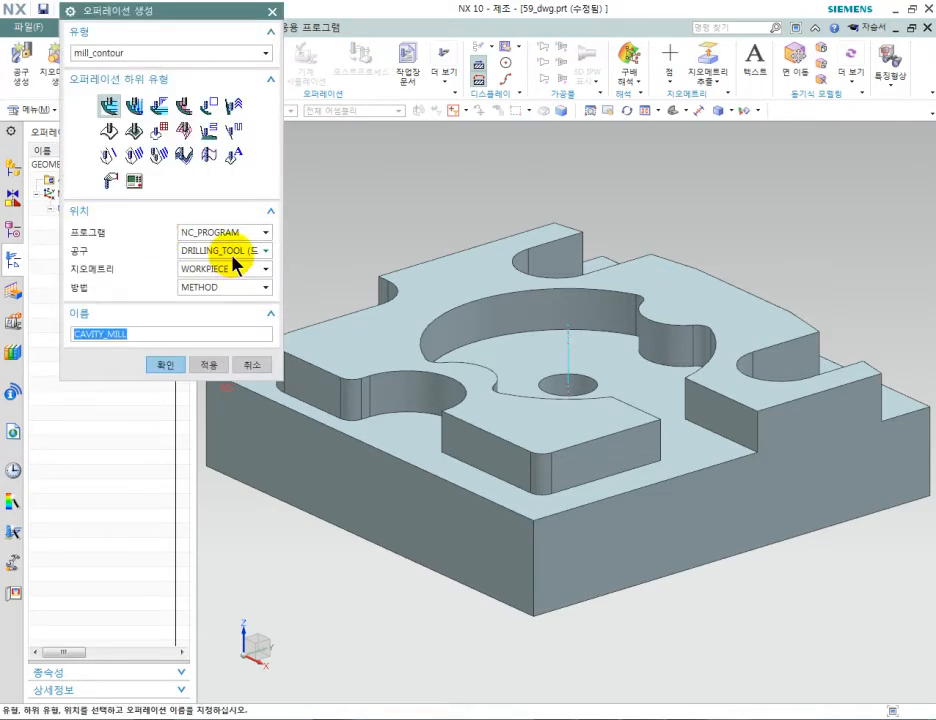
pyautogui.click(233, 255)
pyautogui.click(222, 262)
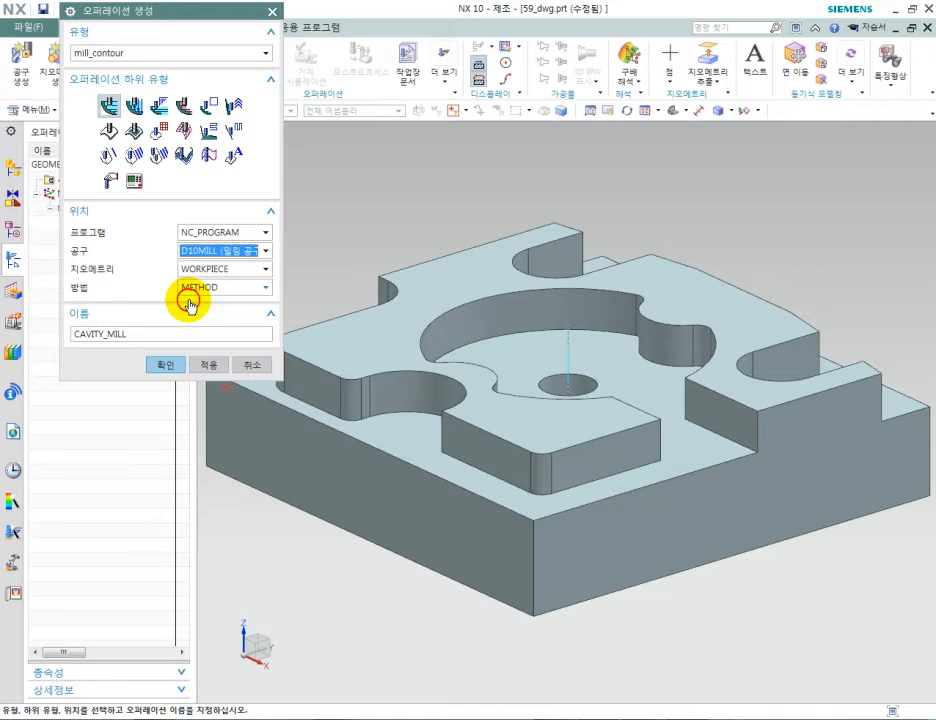
pyautogui.click(161, 368)
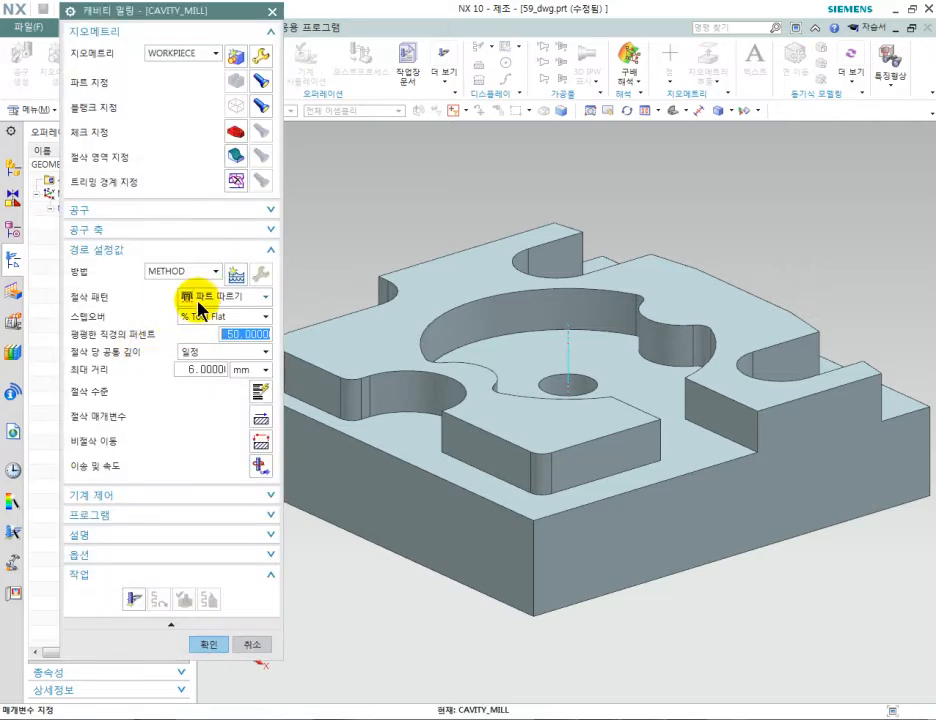
# - Set the cavity mill's stepover to a constant maximum distance of 4 mm and its common depth per cut to 2 mm
pyautogui.click(266, 317)
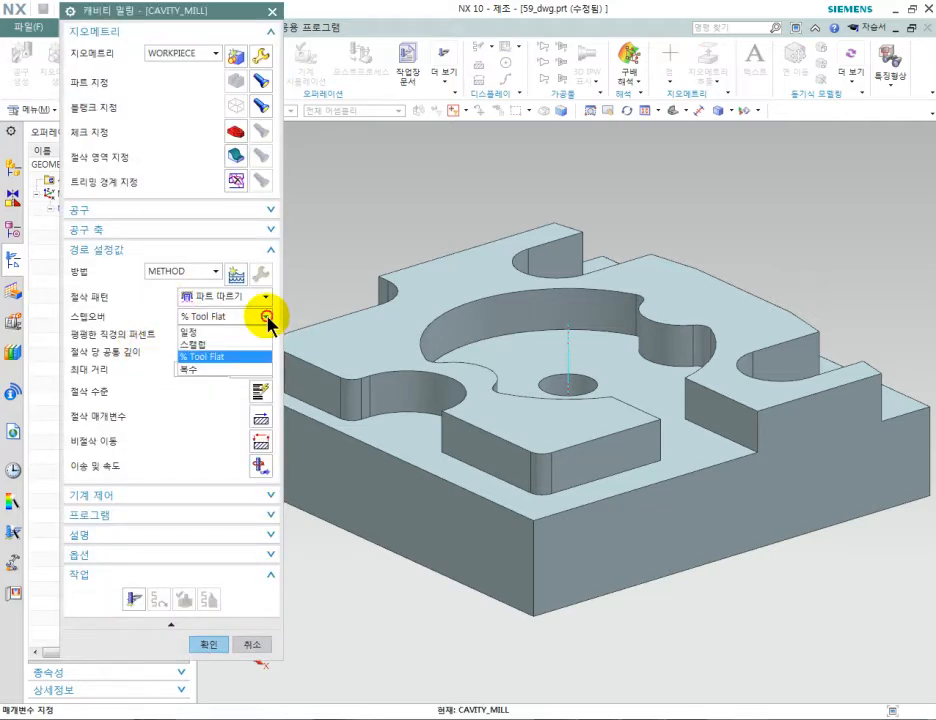
pyautogui.click(228, 328)
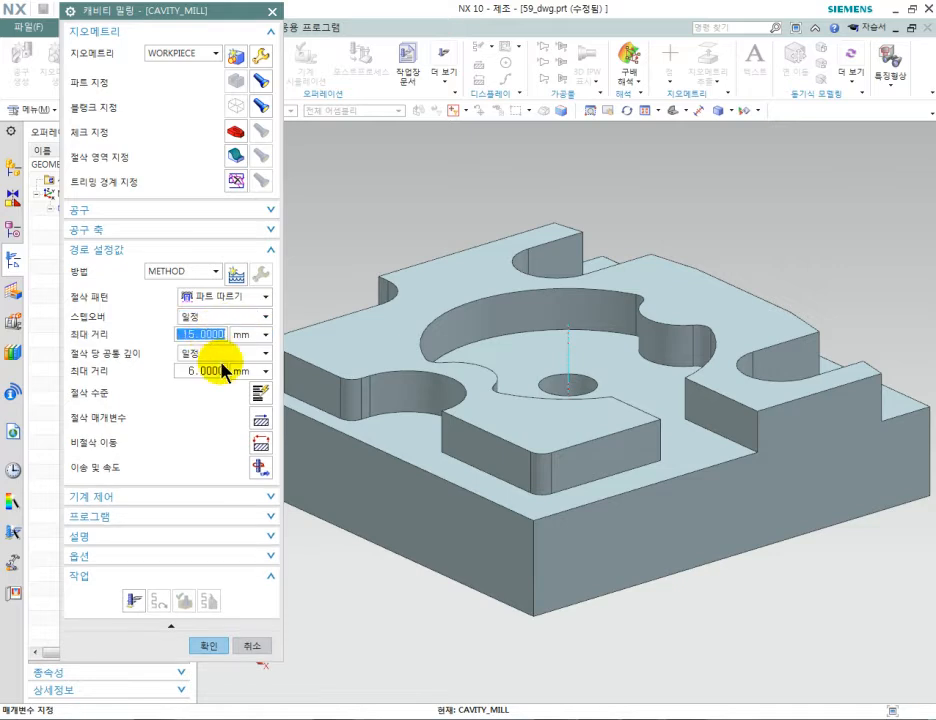
pyautogui.write('4')
pyautogui.press('Tab')
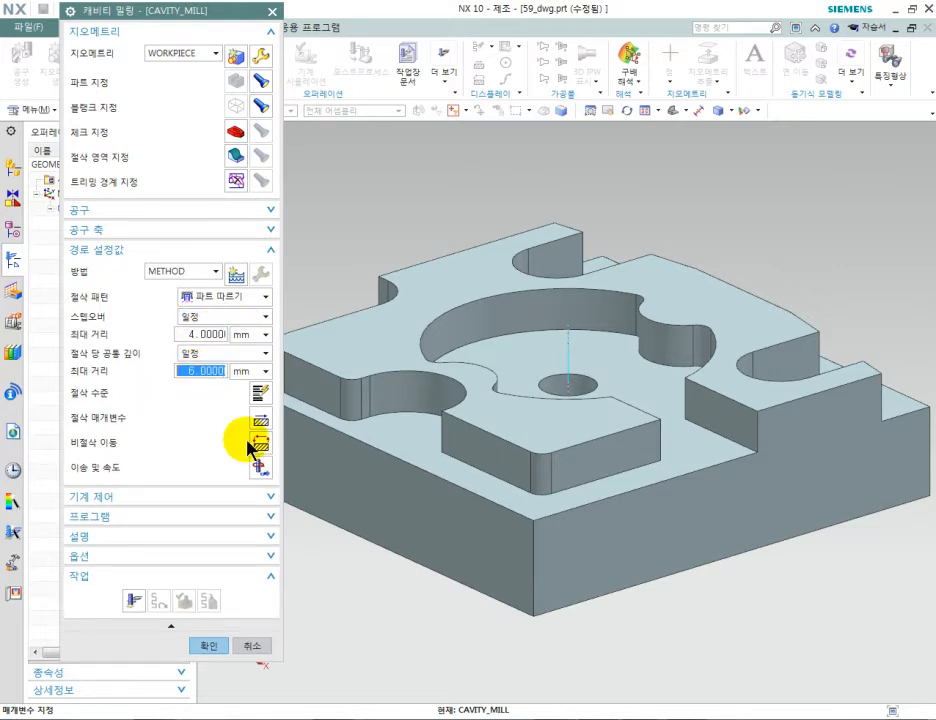
pyautogui.write('3')
# - Specify all faces of the plate's machined upper portion as the cut area and generate the cavity mill toolpath
pyautogui.click(236, 158)
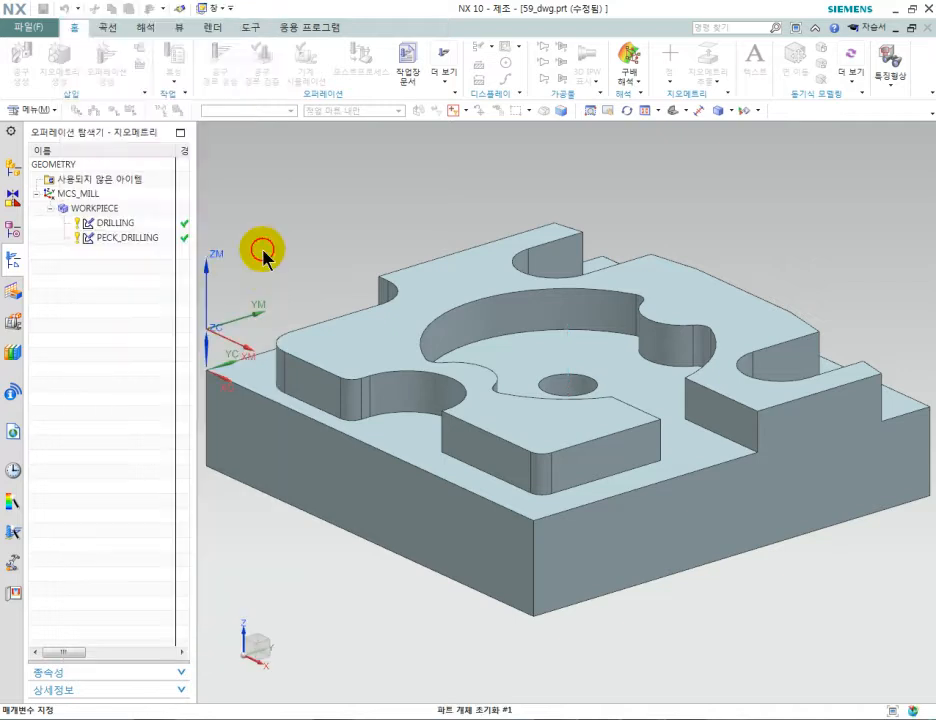
pyautogui.click(860, 119)
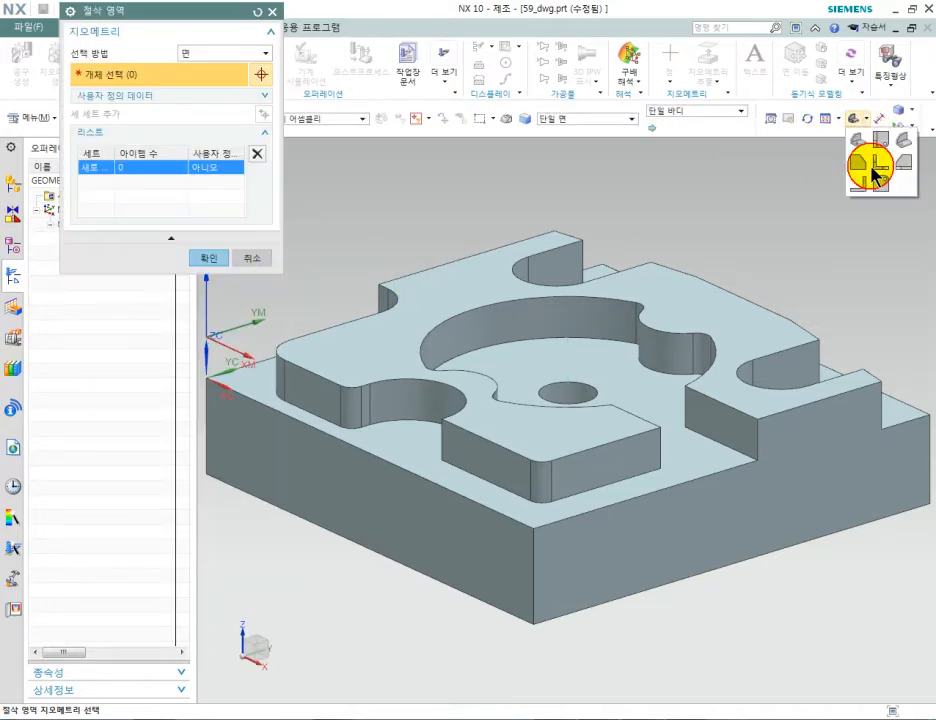
pyautogui.click(860, 183)
pyautogui.moveTo(898, 385); pyautogui.dragTo(389, 266)
pyautogui.press('Home')
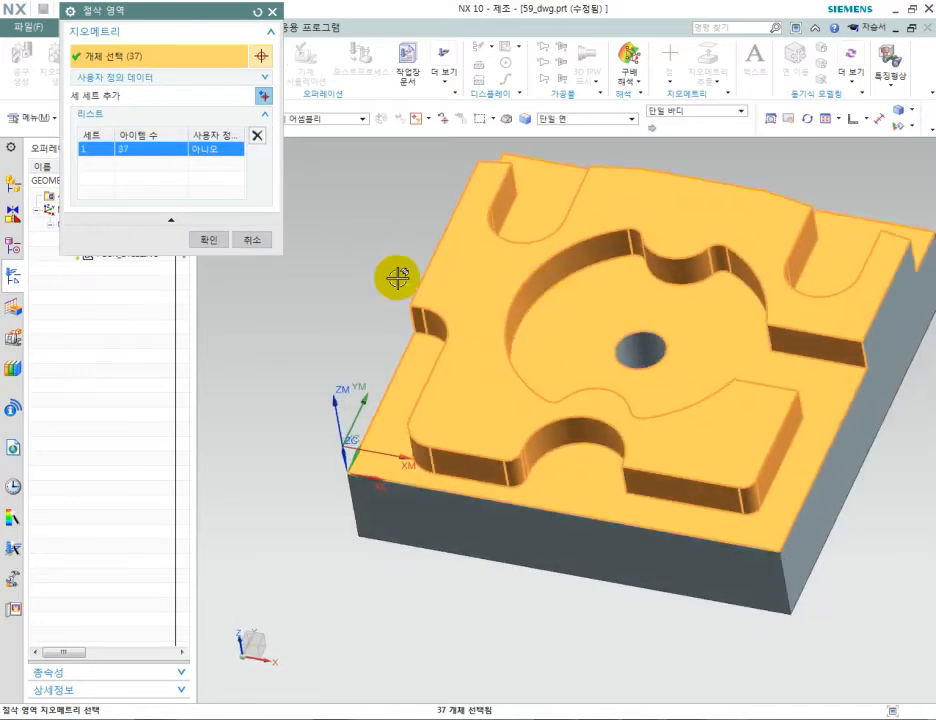
pyautogui.click(211, 240)
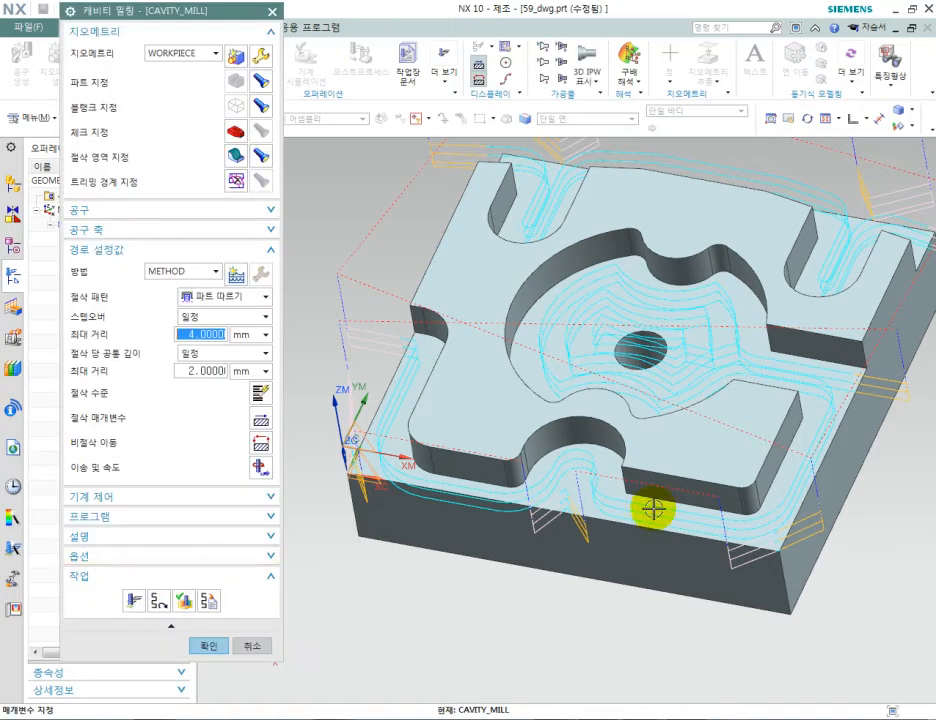
# - Examine the cavity mill toolpath from several angles, display the blank over it and accept the operation
pyautogui.moveTo(719, 445); pyautogui.dragTo(766, 378, button='middle')
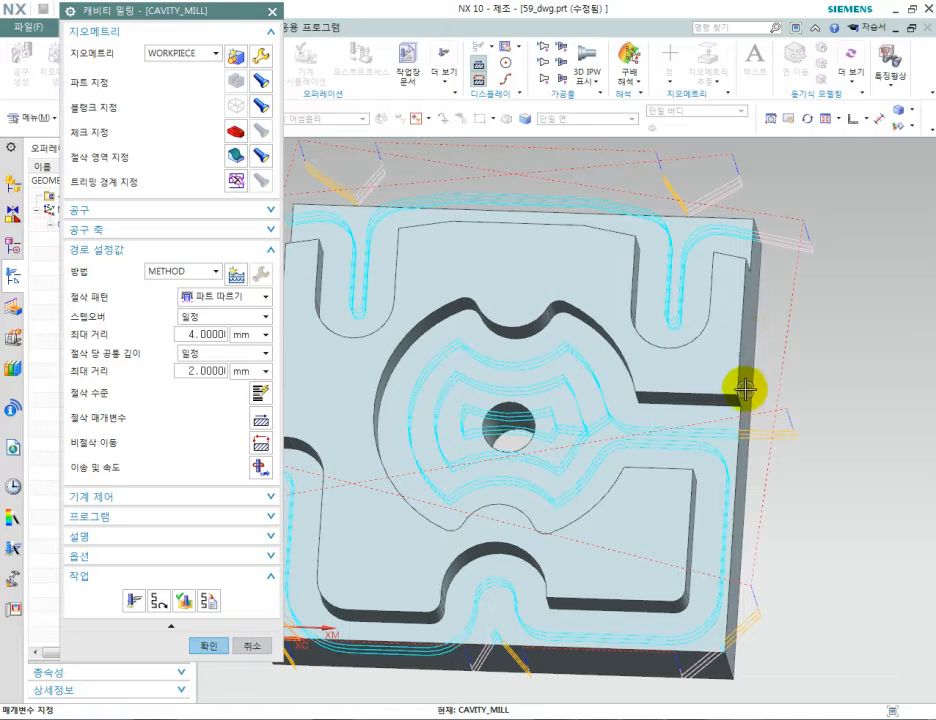
pyautogui.moveTo(738, 354)
pyautogui.mouseDown(button='middle')
pyautogui.moveTo(748, 320)
pyautogui.moveTo(740, 338)
pyautogui.mouseUp(button='middle')
pyautogui.moveTo(740, 338); pyautogui.dragTo(776, 332, button='middle')
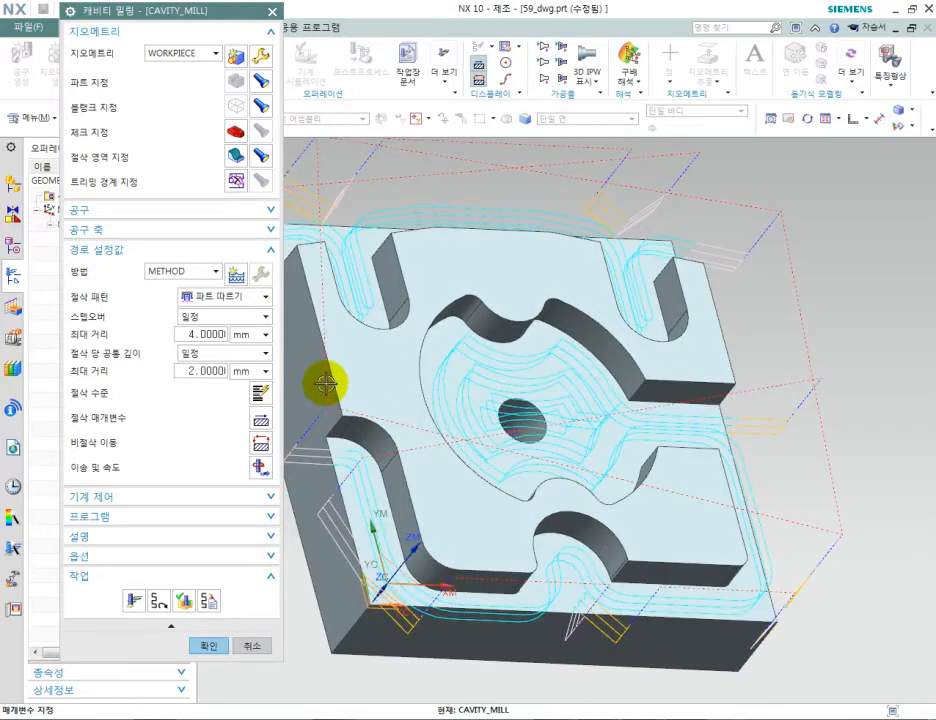
pyautogui.moveTo(476, 405)
pyautogui.mouseDown(button='middle')
pyautogui.moveTo(445, 410)
pyautogui.moveTo(458, 404)
pyautogui.mouseUp(button='middle')
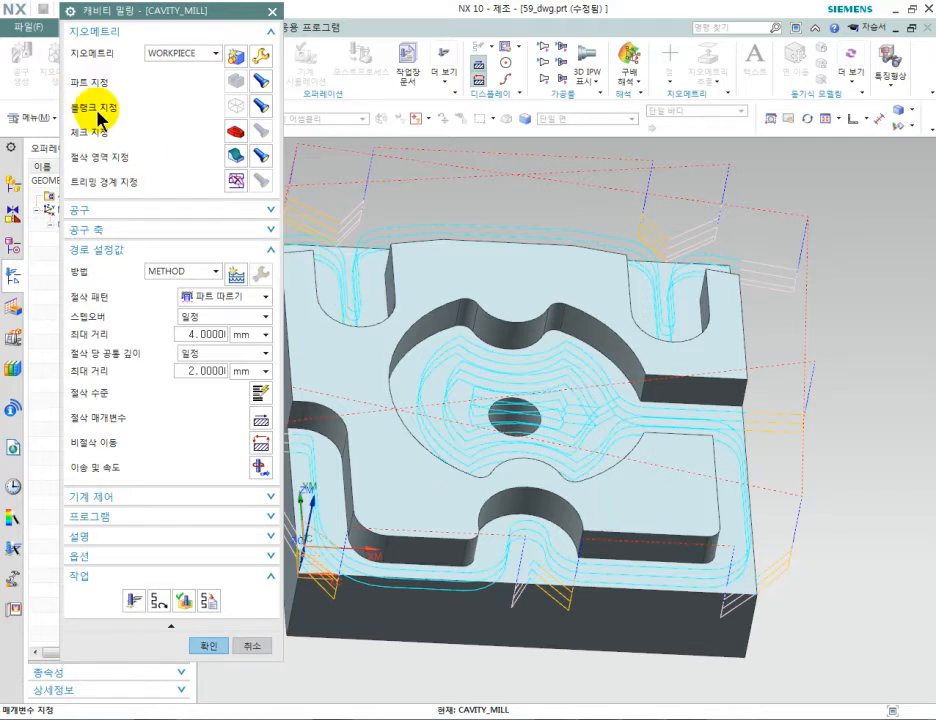
pyautogui.click(265, 110)
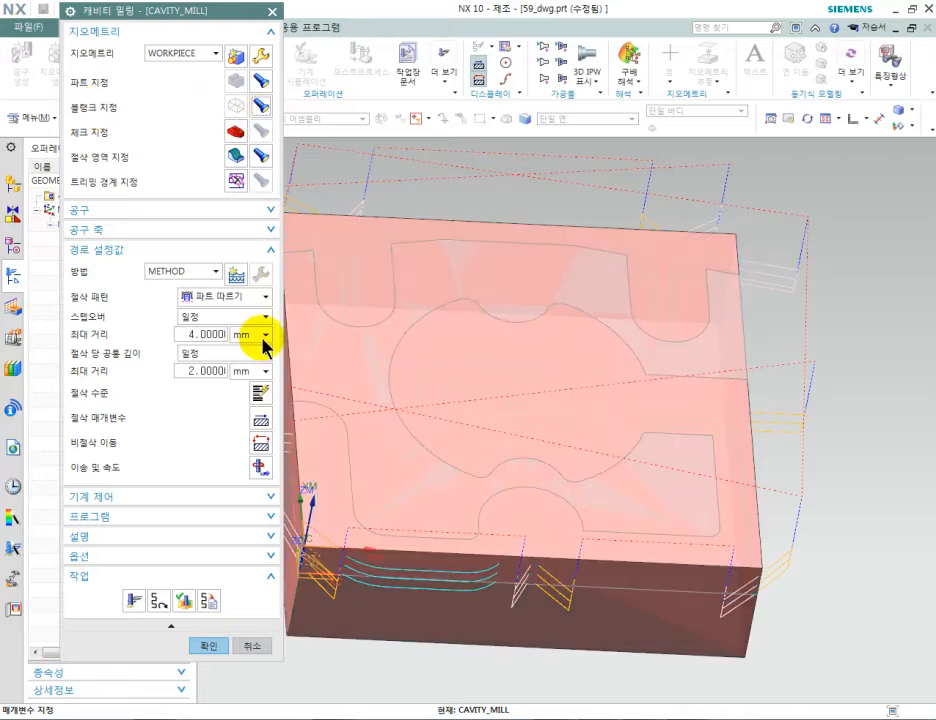
pyautogui.click(209, 648)
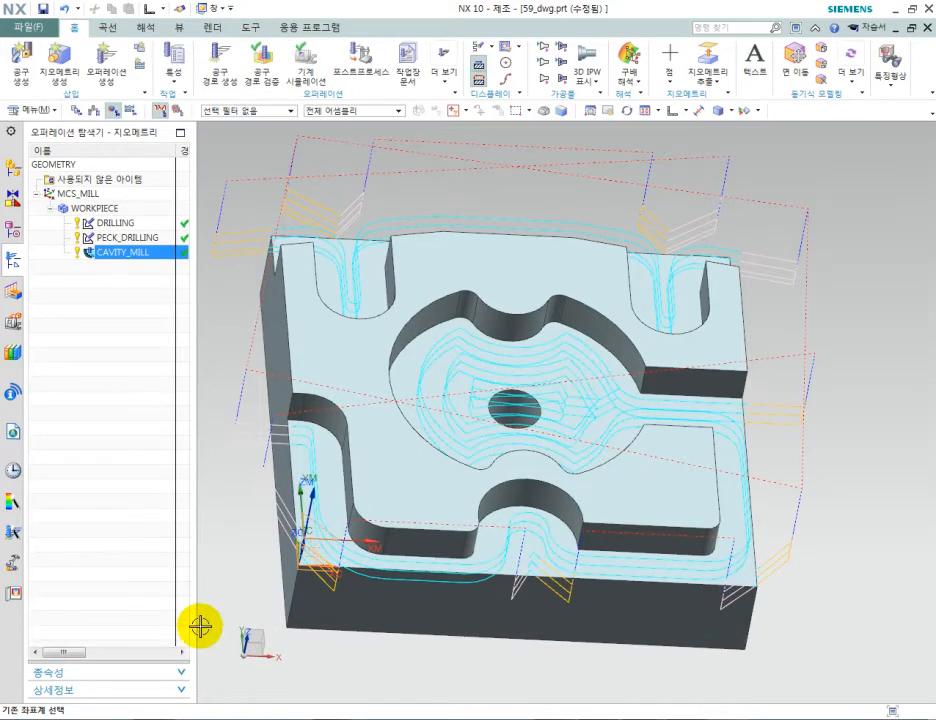
# - In the WORKPIECE's bounding block blank, set the XM- limit to 2 and extend the XM+ side by about 2
pyautogui.click(93, 209)
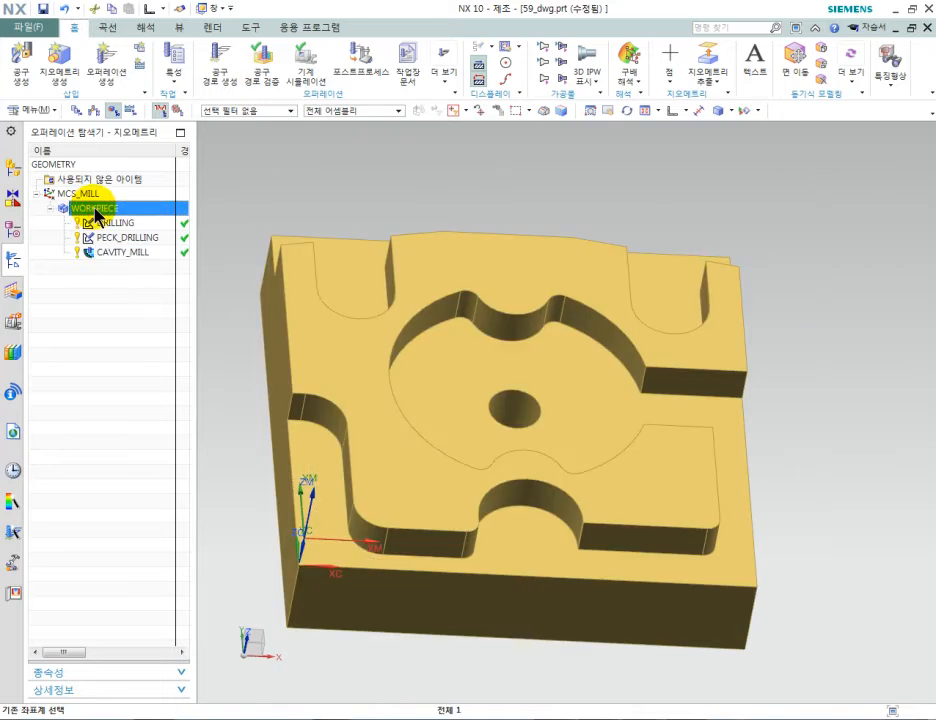
pyautogui.rightClick(96, 215)
pyautogui.click(120, 222)
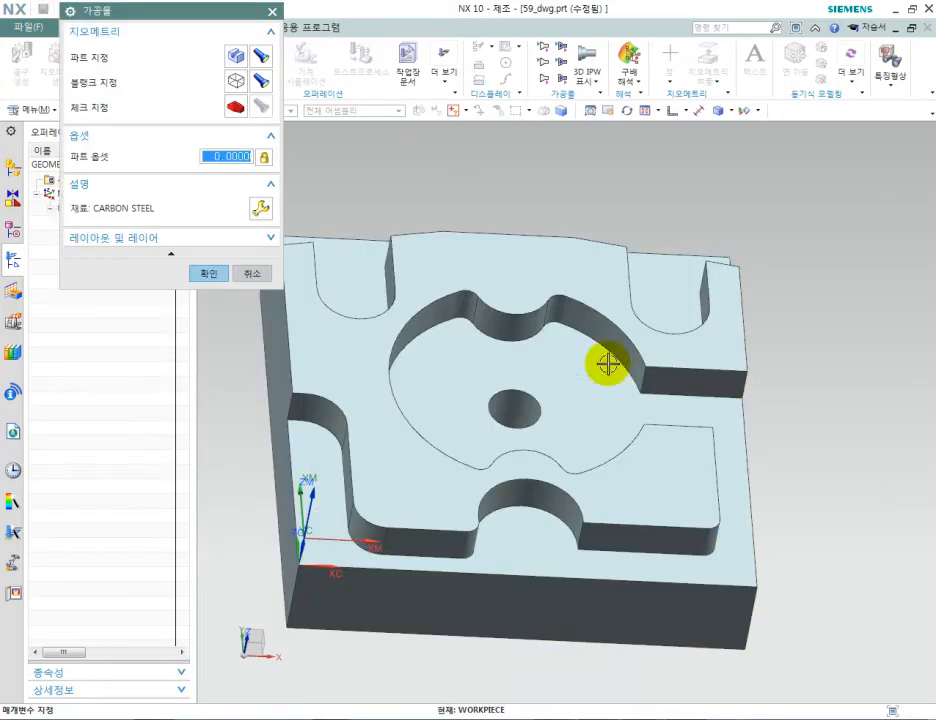
pyautogui.click(237, 81)
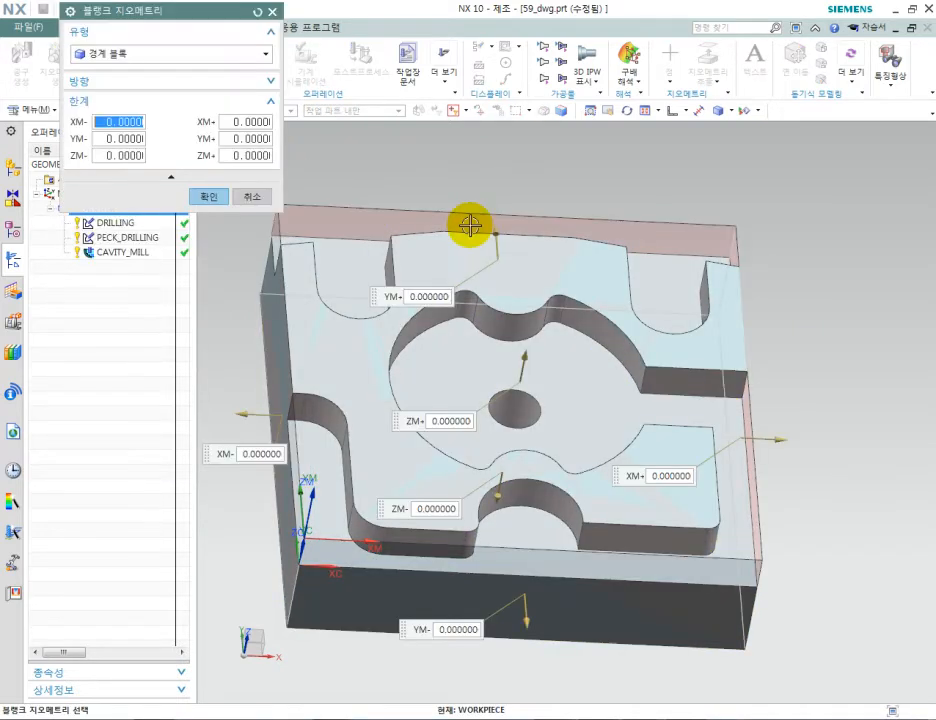
pyautogui.click(672, 112)
pyautogui.click(703, 135)
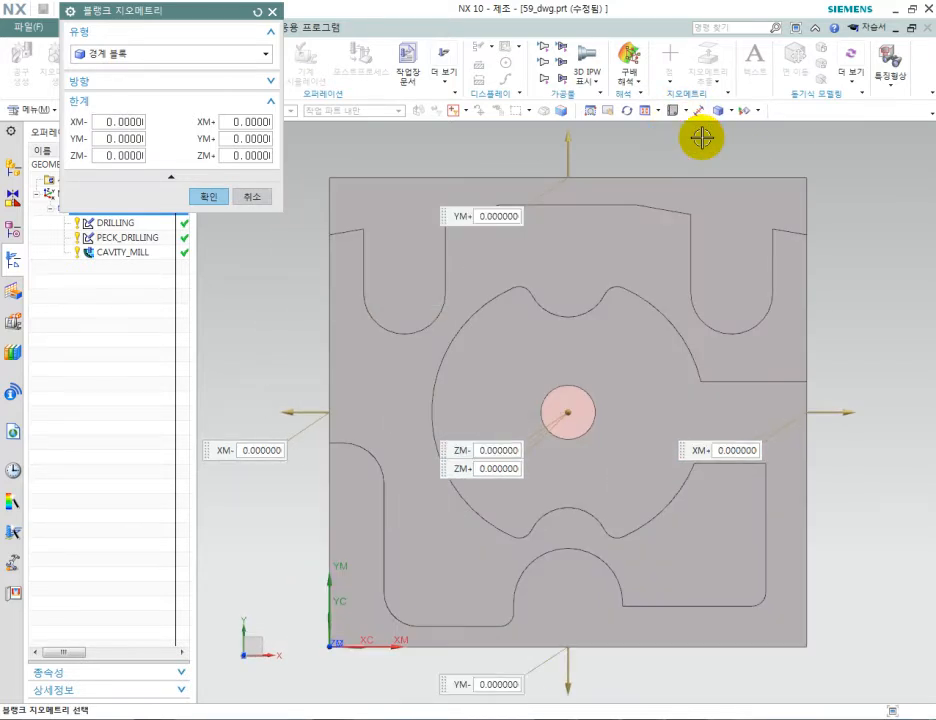
pyautogui.moveTo(295, 413); pyautogui.dragTo(282, 412)
pyautogui.moveTo(844, 412)
pyautogui.mouseDown()
pyautogui.moveTo(852, 410)
pyautogui.moveTo(848, 418)
pyautogui.mouseUp()
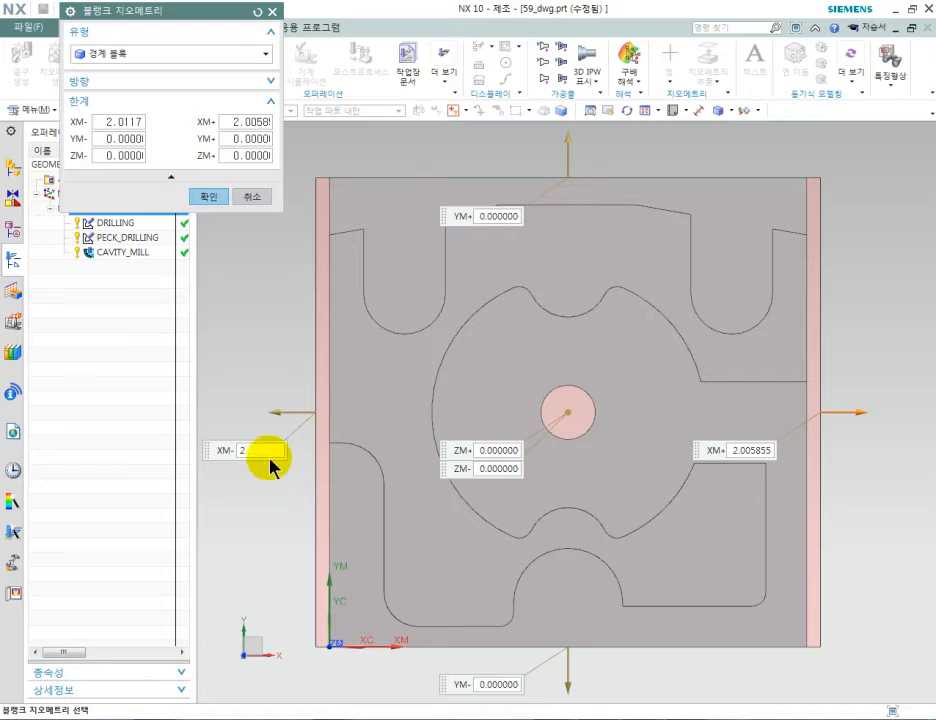
pyautogui.press('Return')
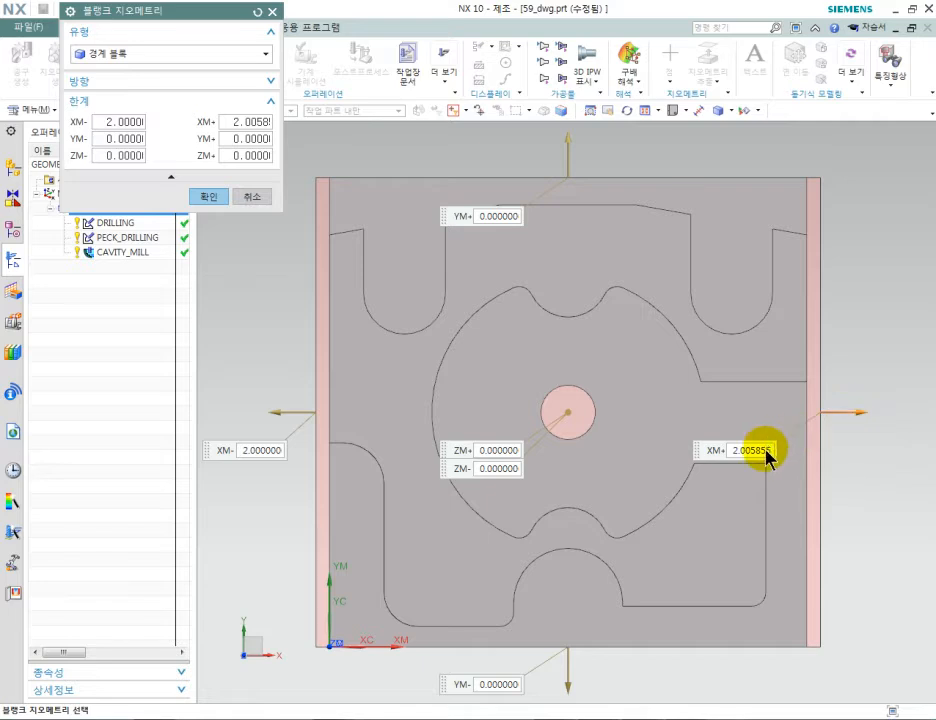
# - Set the blank's XM+ limit to 2 and accept the blank and workpiece geometry
pyautogui.moveTo(871, 413); pyautogui.dragTo(877, 413)
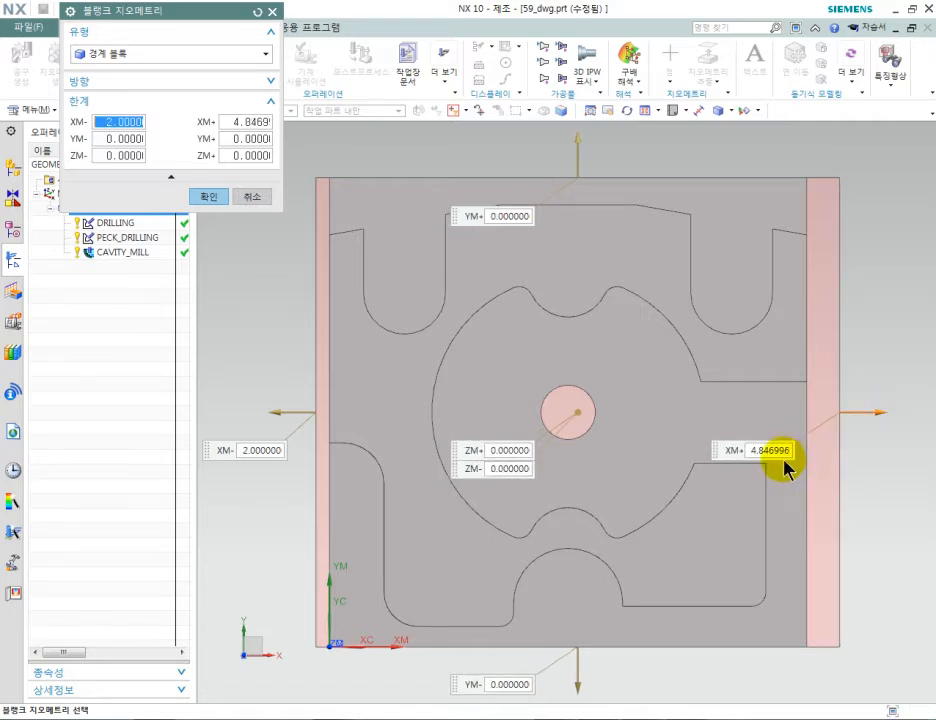
pyautogui.press('Return')
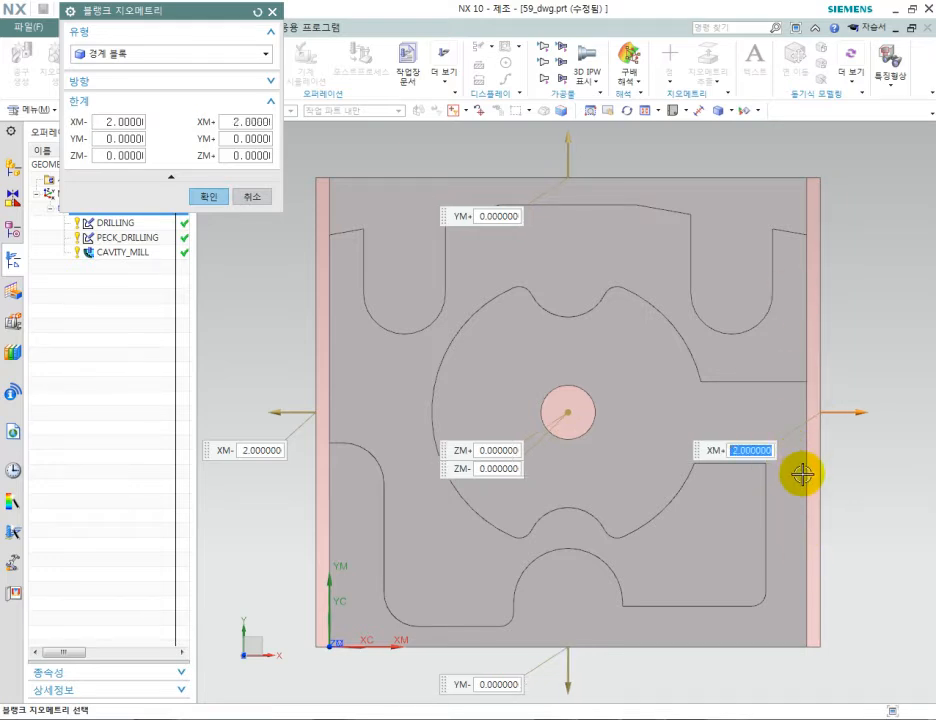
pyautogui.click(210, 197)
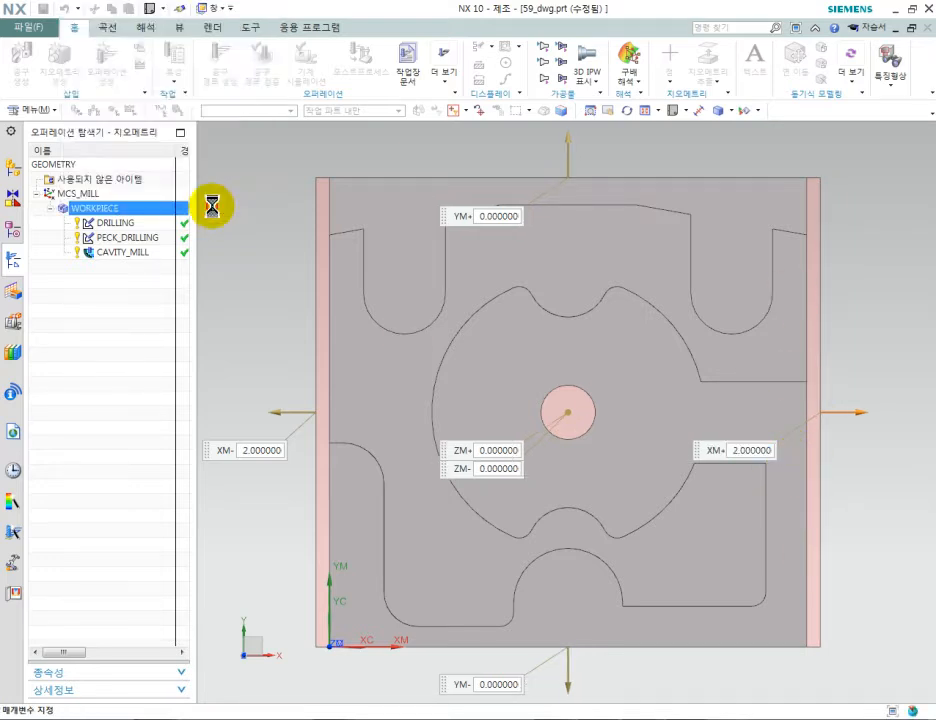
pyautogui.click(202, 272)
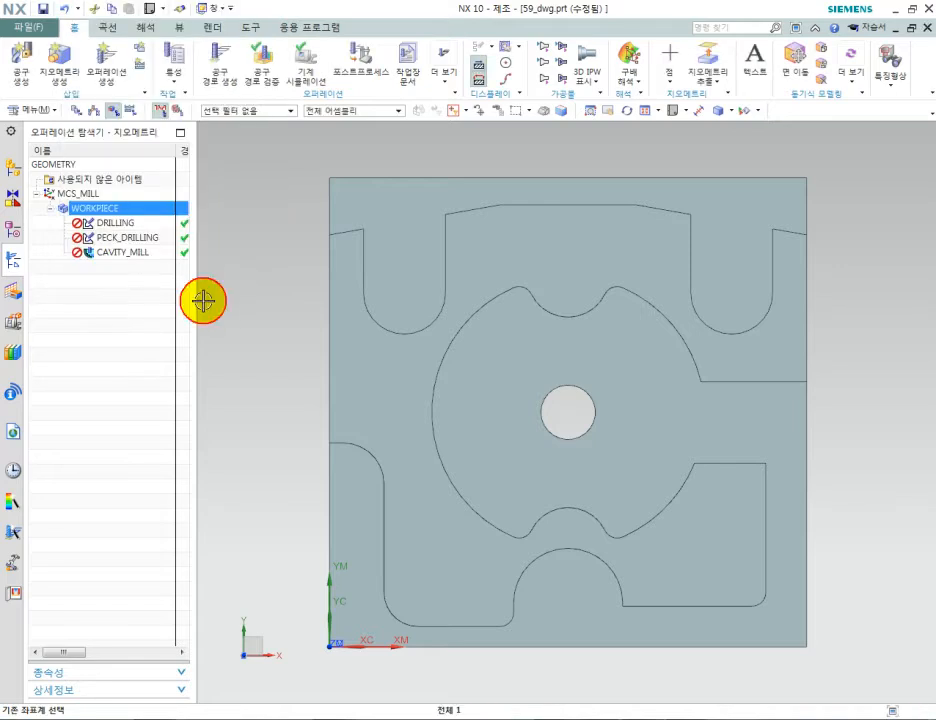
# - Regenerate the toolpaths of the DRILLING and PECK_DRILLING operations and accept both
pyautogui.doubleClick(105, 228)
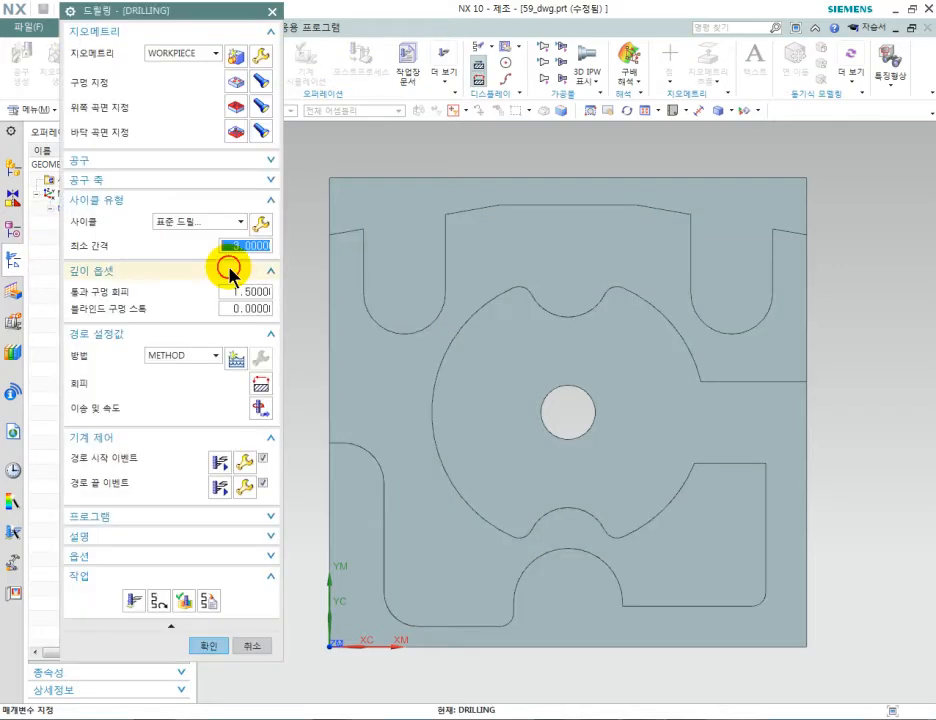
pyautogui.click(134, 603)
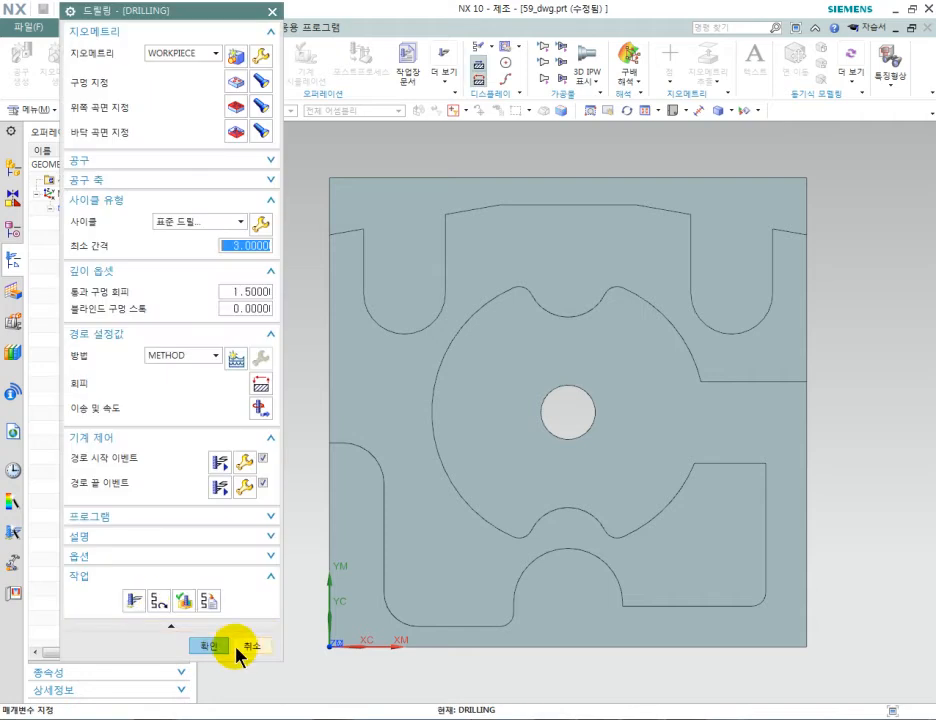
pyautogui.click(208, 645)
pyautogui.doubleClick(132, 241)
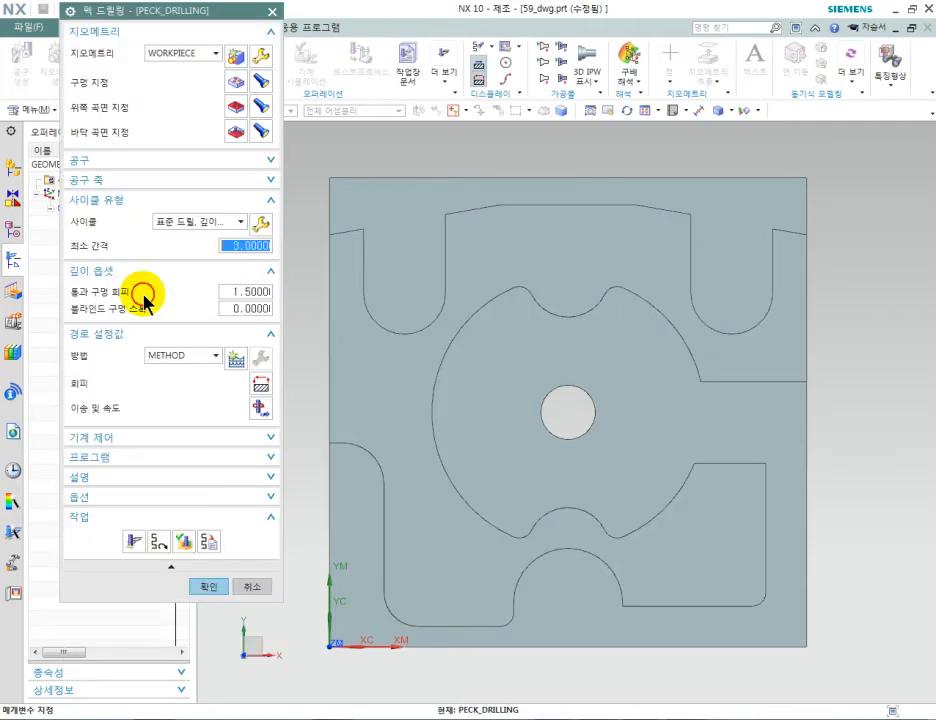
pyautogui.click(200, 586)
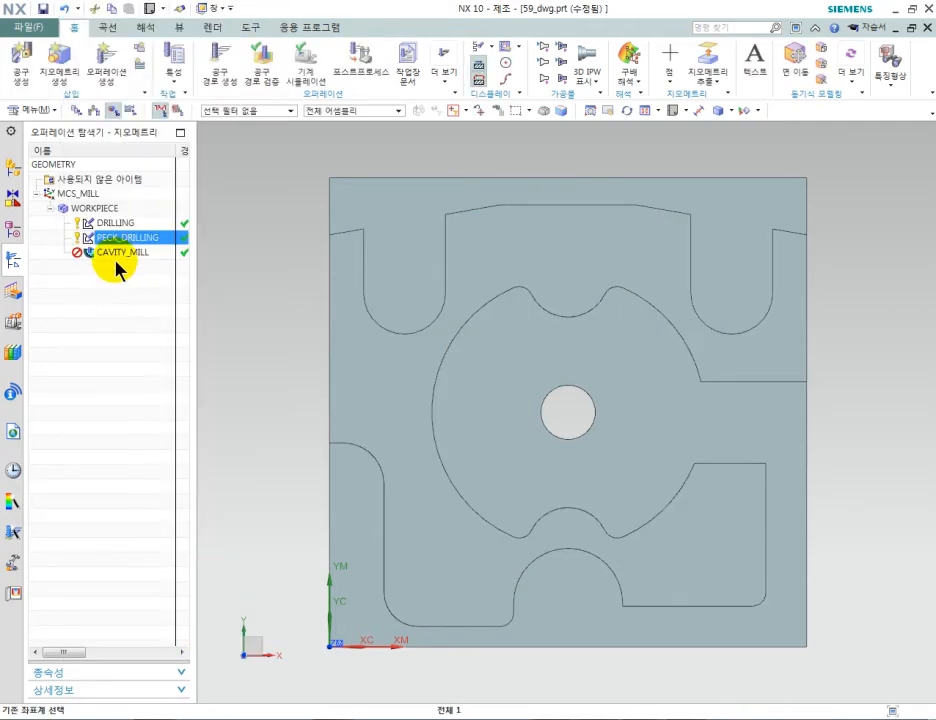
# - Open the CAVITY_MILL operation and regenerate its toolpath for the changed blank
pyautogui.doubleClick(119, 252)
pyautogui.click(133, 600)
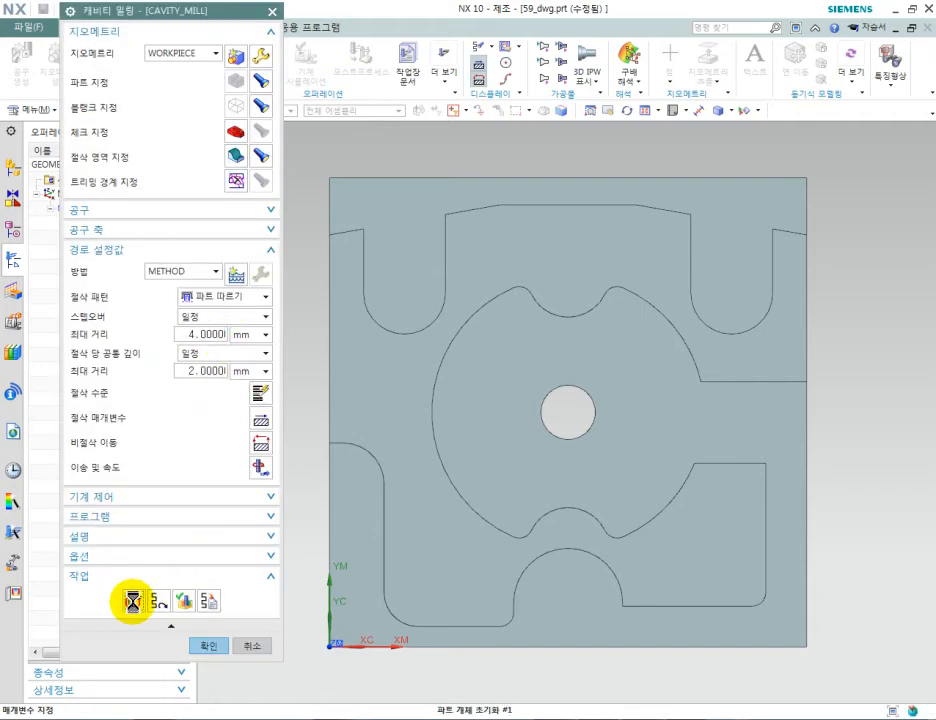
pyautogui.moveTo(696, 486); pyautogui.dragTo(691, 437, button='middle')
# - Try the Follow Periphery (외곽 따르기) cut pattern for the cavity mill and generate its toolpath
pyautogui.click(243, 297)
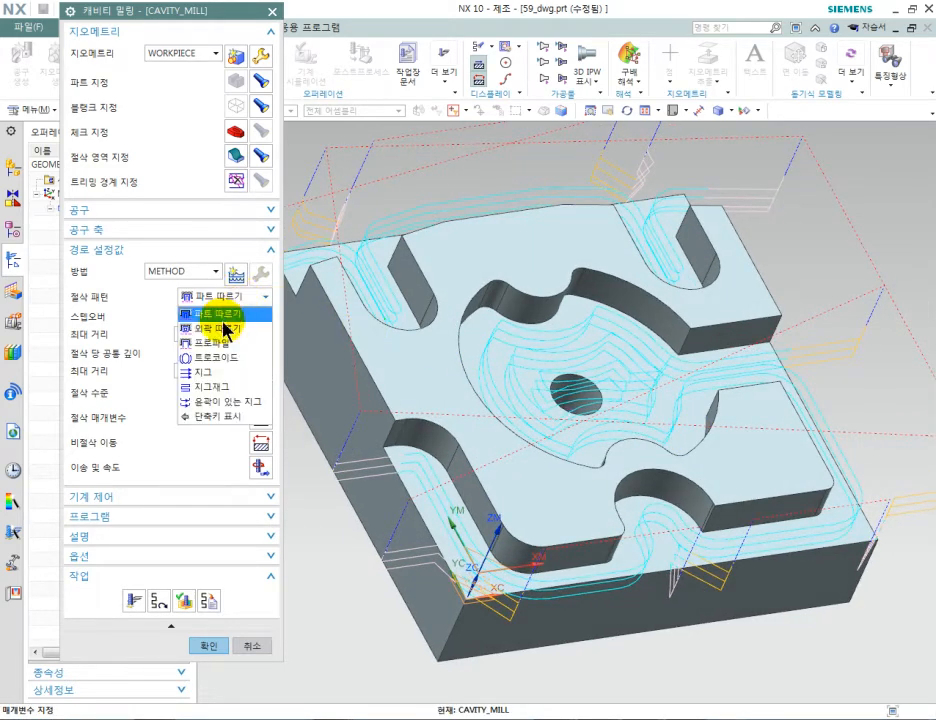
pyautogui.click(227, 330)
pyautogui.click(136, 596)
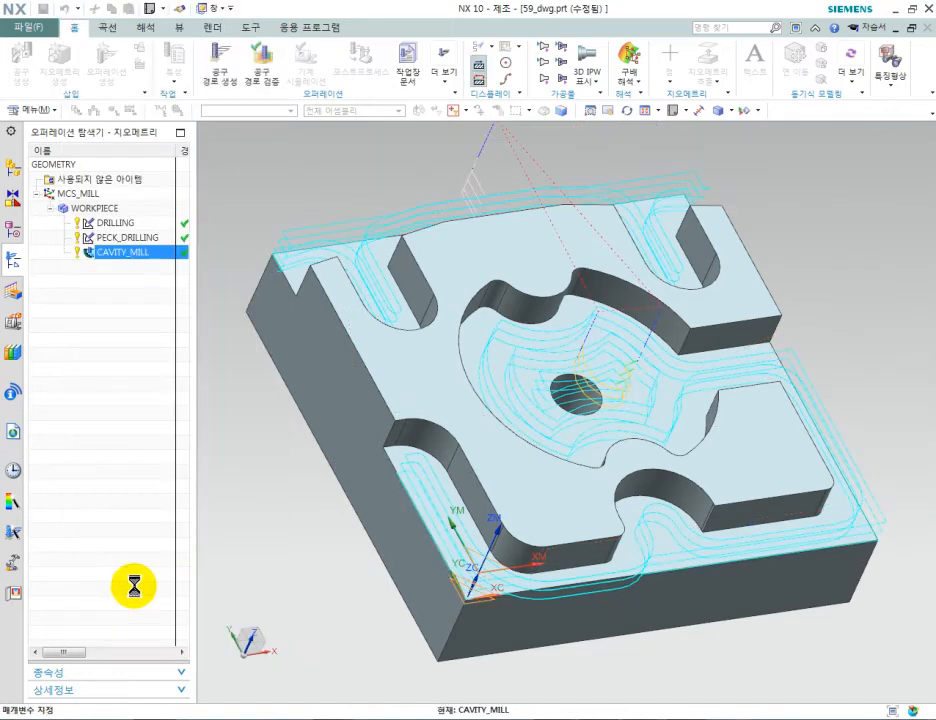
pyautogui.moveTo(455, 438); pyautogui.dragTo(409, 432, button='middle')
# - Try the Profile (프로파일) cut pattern for the cavity mill and generate its toolpath
pyautogui.click(240, 297)
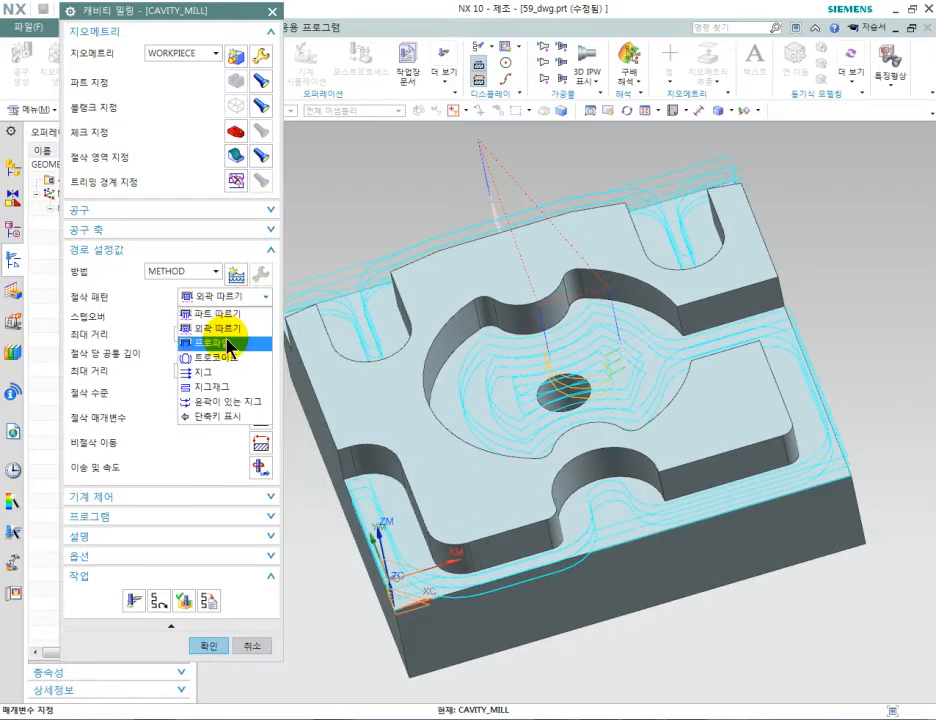
pyautogui.click(228, 343)
pyautogui.click(133, 618)
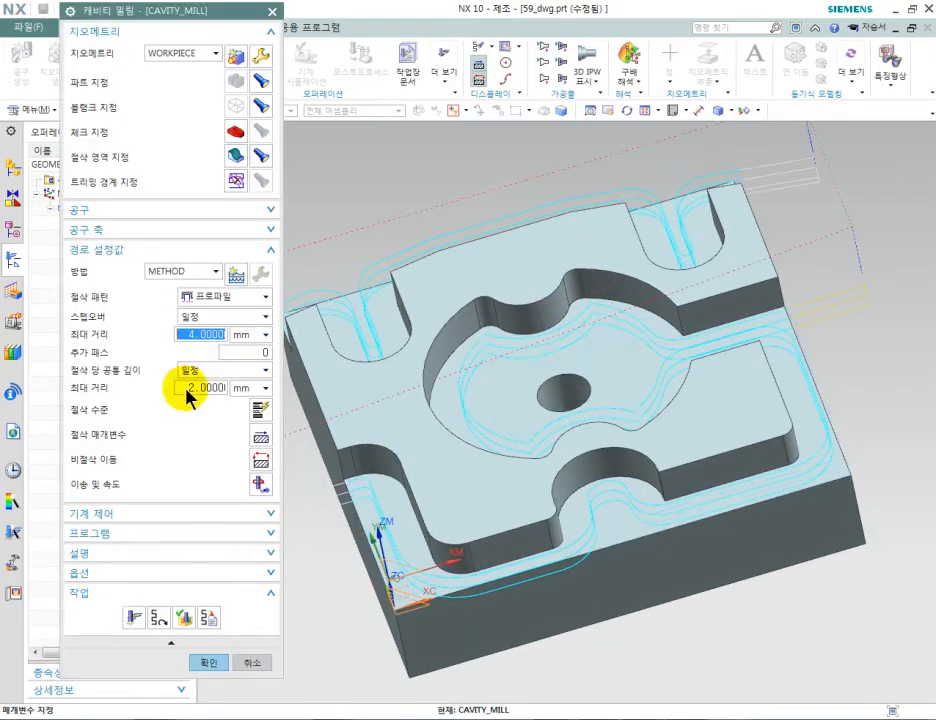
pyautogui.click(131, 615)
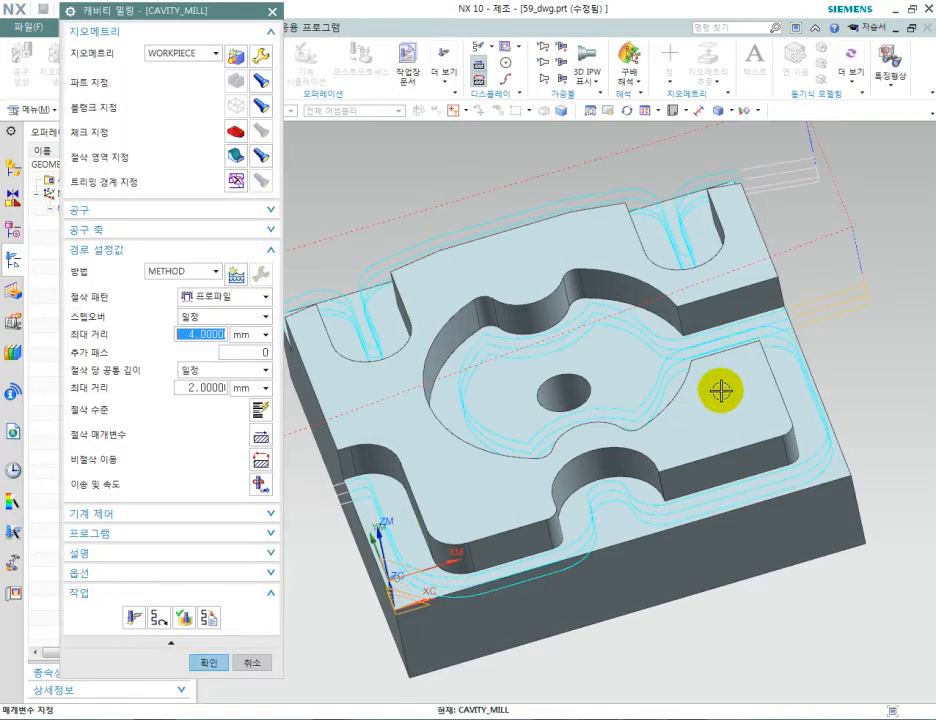
pyautogui.moveTo(721, 391); pyautogui.dragTo(703, 401, button='middle')
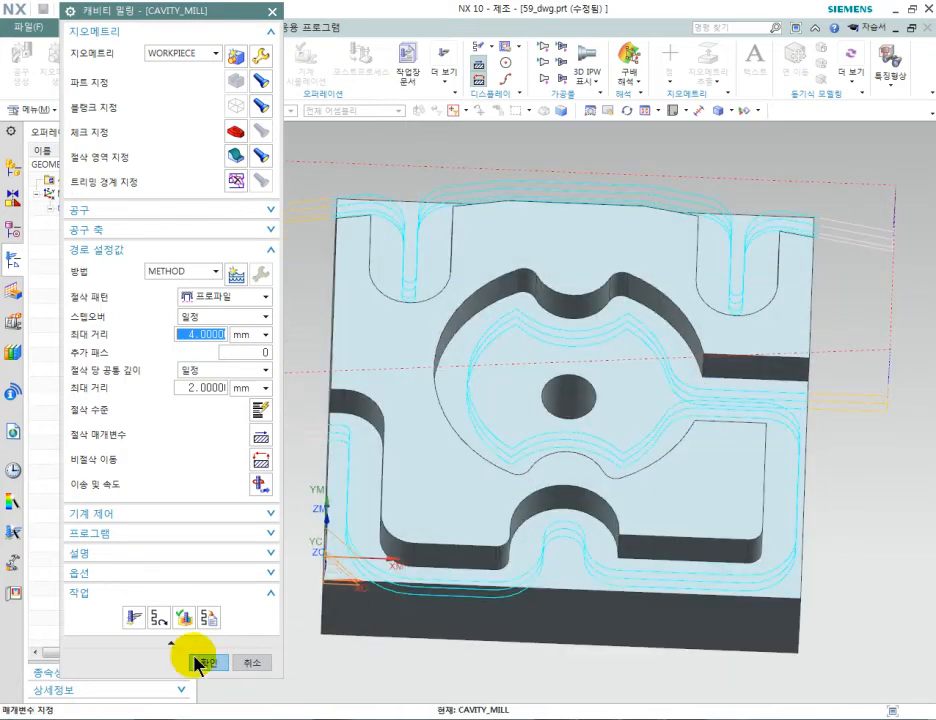
# - Set the cavity mill's cut pattern back to Follow Part (파트 따르기), regenerate the toolpath and accept the operation
pyautogui.click(210, 300)
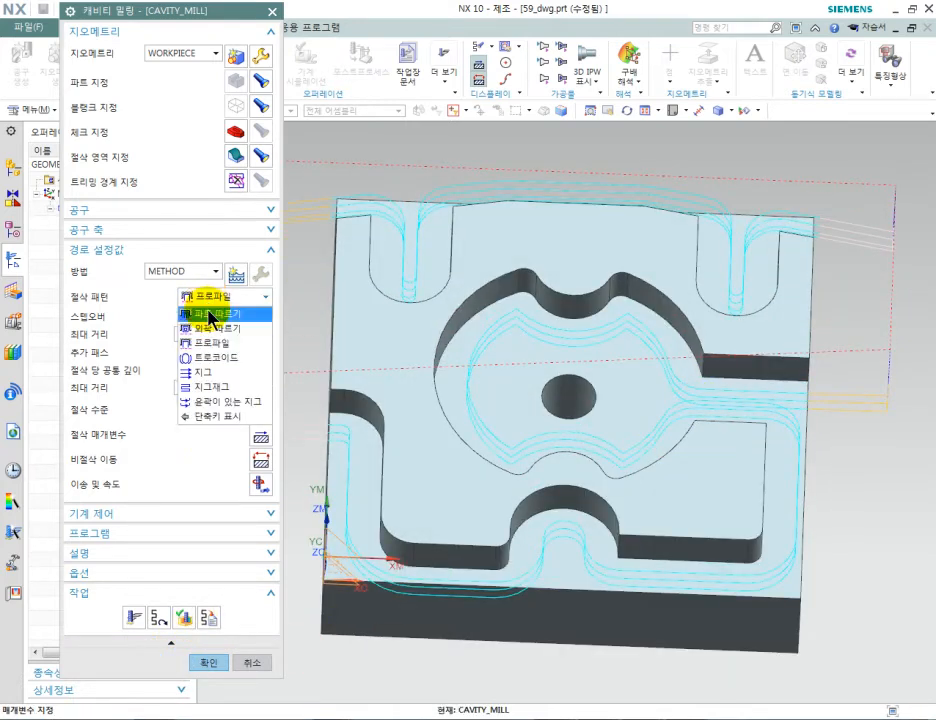
pyautogui.click(195, 314)
pyautogui.click(133, 603)
pyautogui.click(207, 650)
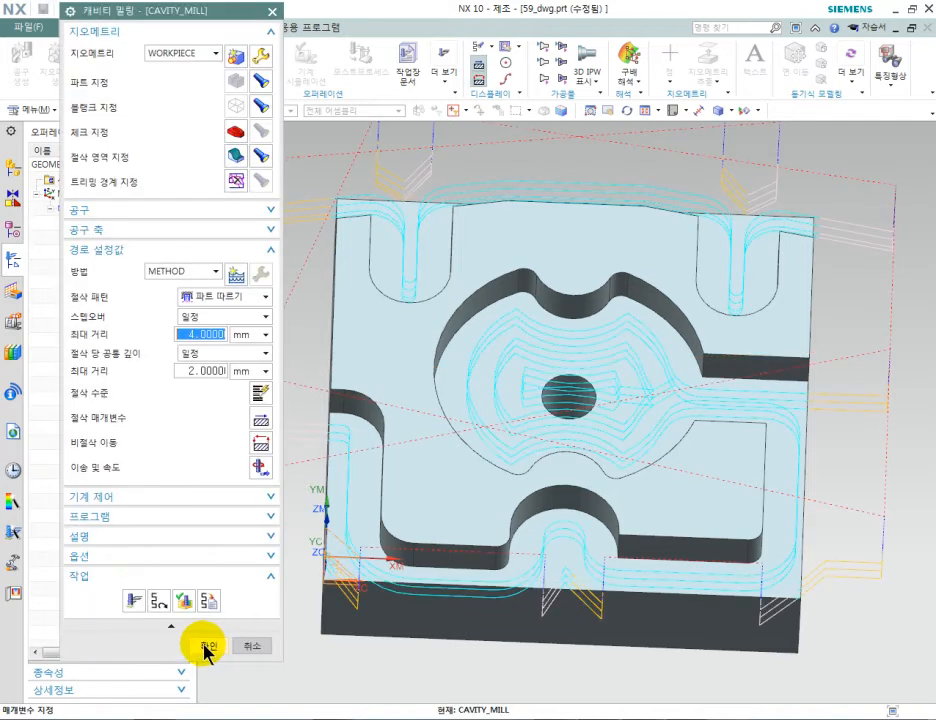
# - Set the XM- and XM+ limits of the WORKPIECE's bounding block blank to 5, display the blank and accept the workpiece
pyautogui.click(97, 209)
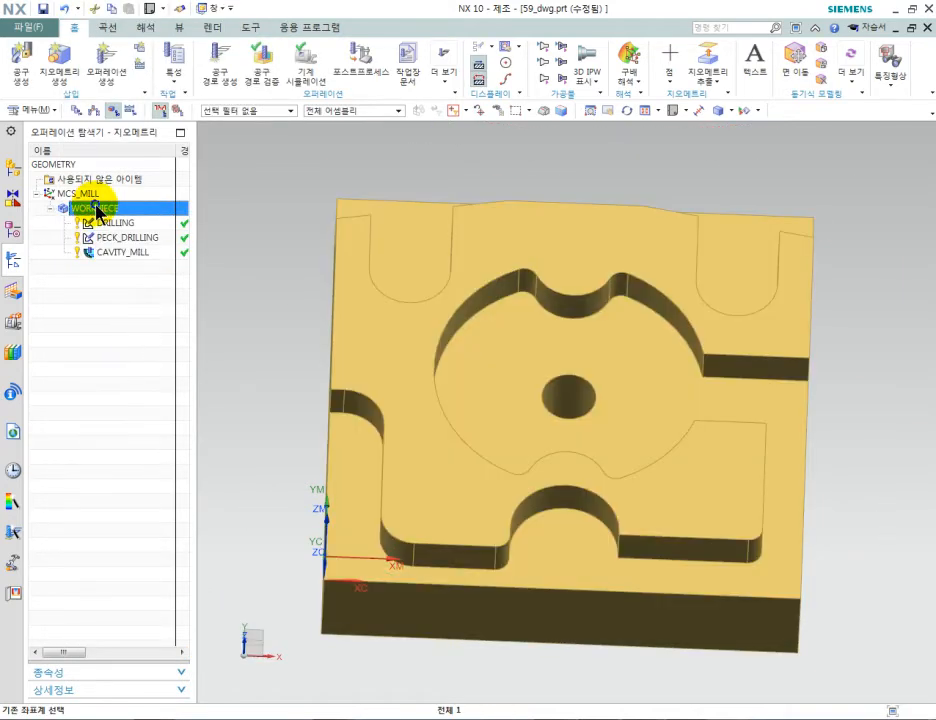
pyautogui.rightClick(97, 208)
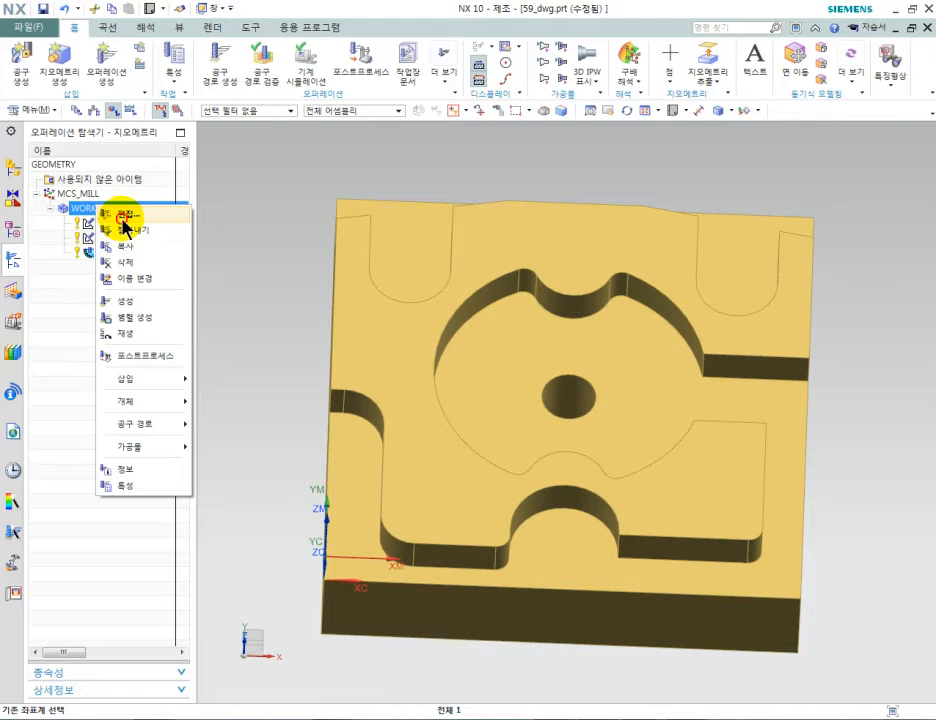
pyautogui.click(124, 216)
pyautogui.click(236, 78)
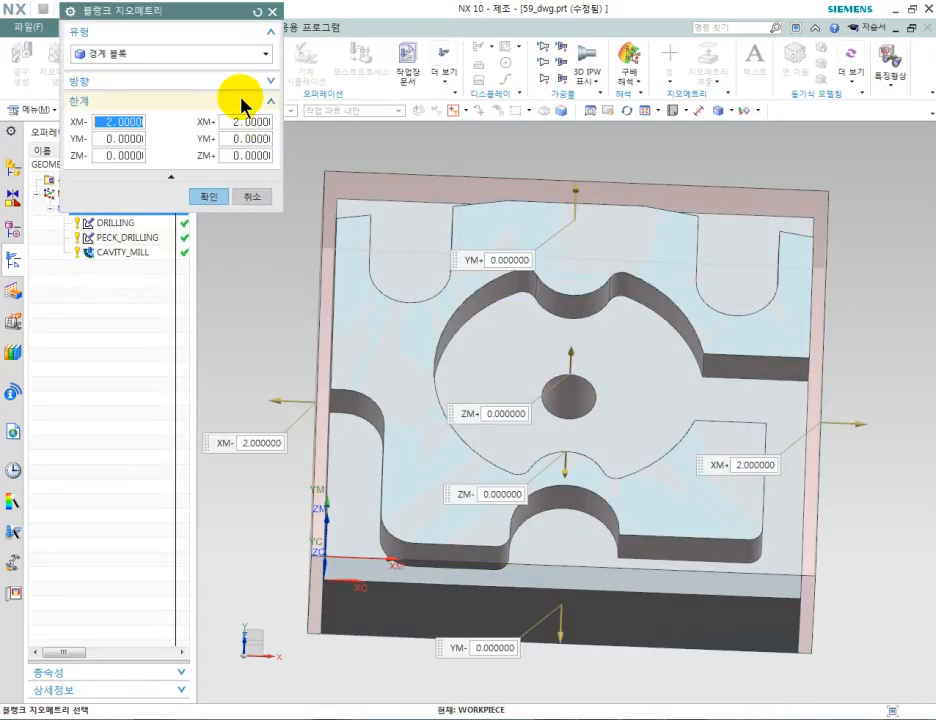
pyautogui.moveTo(543, 242); pyautogui.dragTo(526, 263, button='middle')
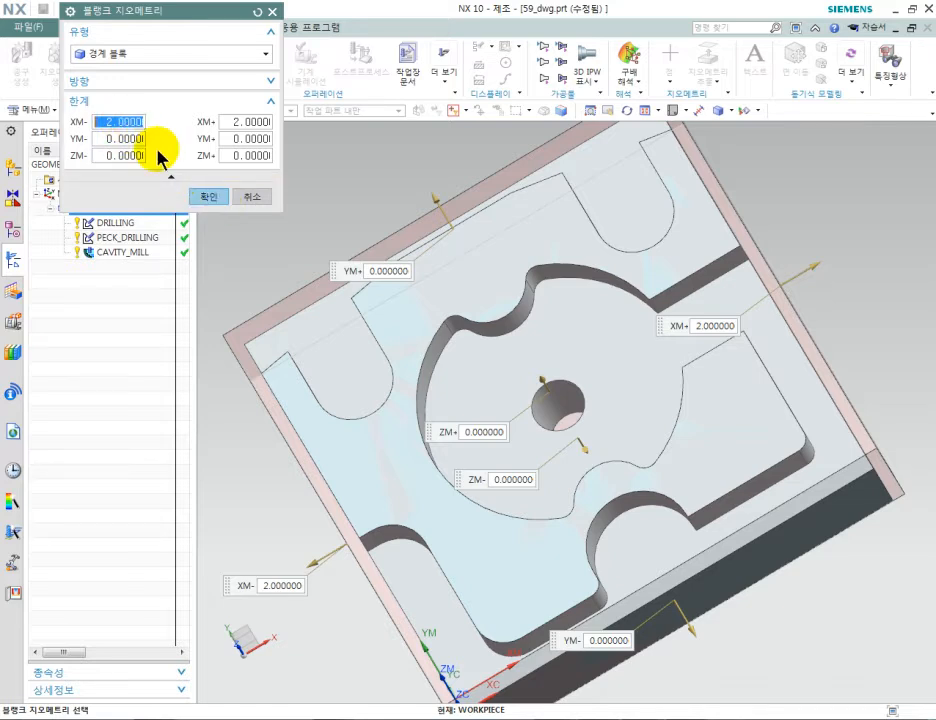
pyautogui.click(228, 121)
pyautogui.write('5')
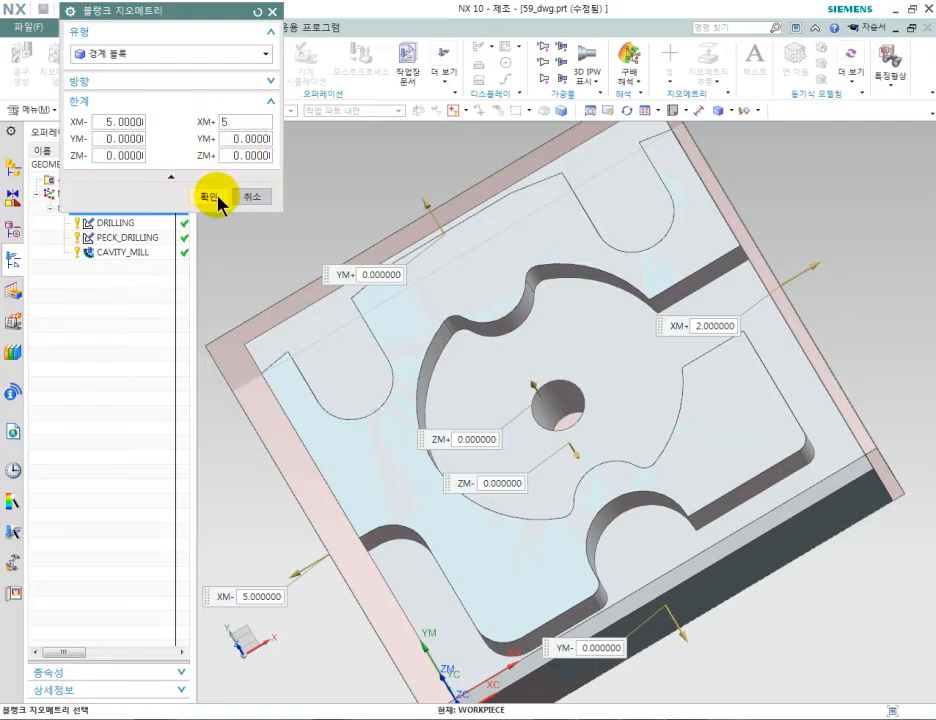
pyautogui.click(217, 199)
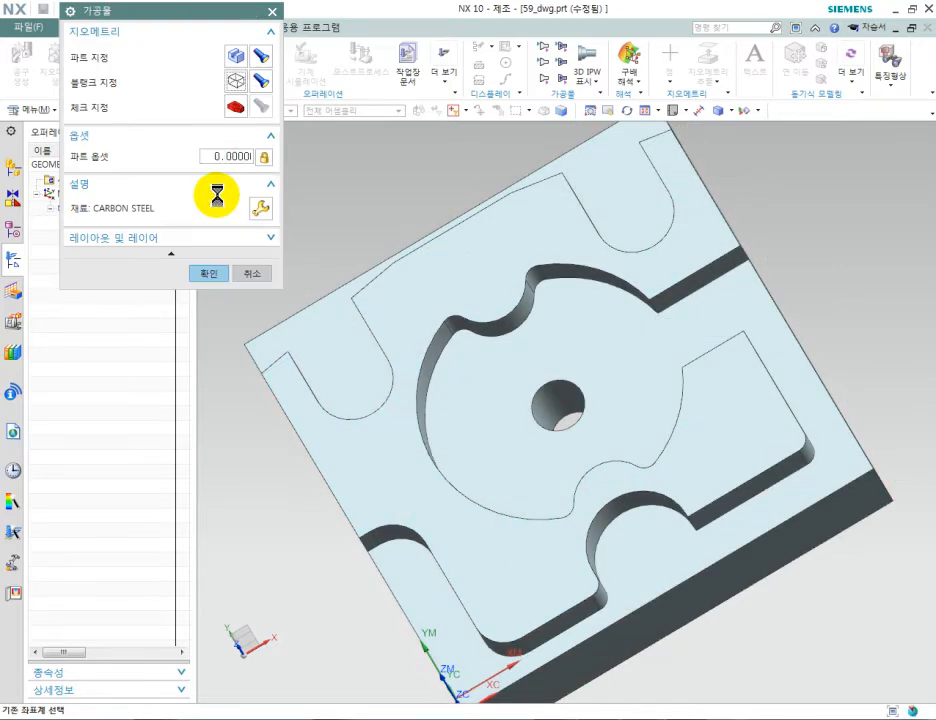
pyautogui.click(261, 84)
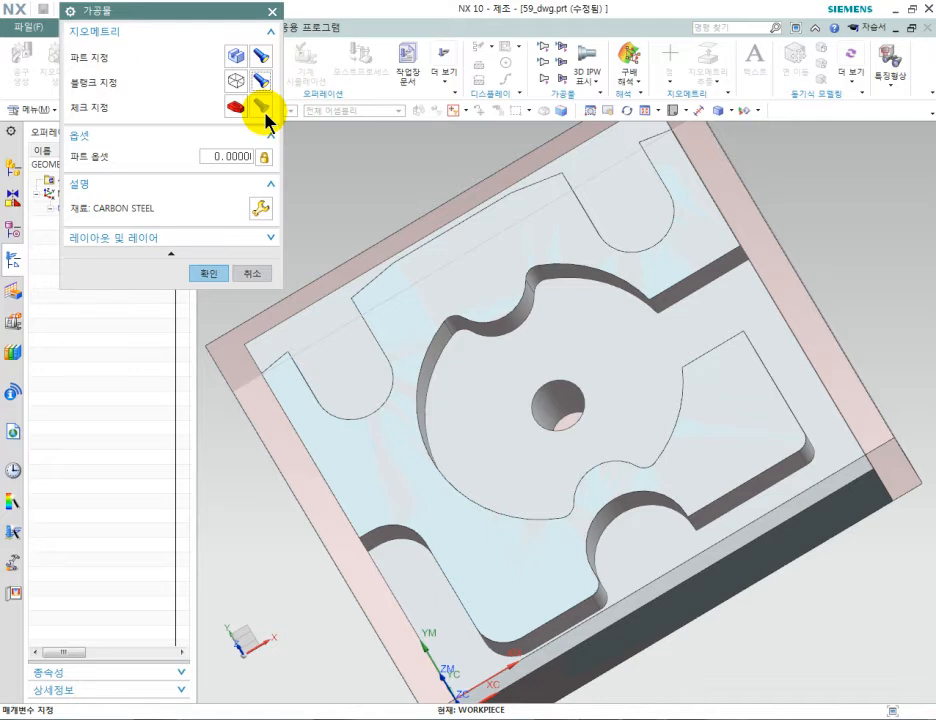
pyautogui.click(205, 273)
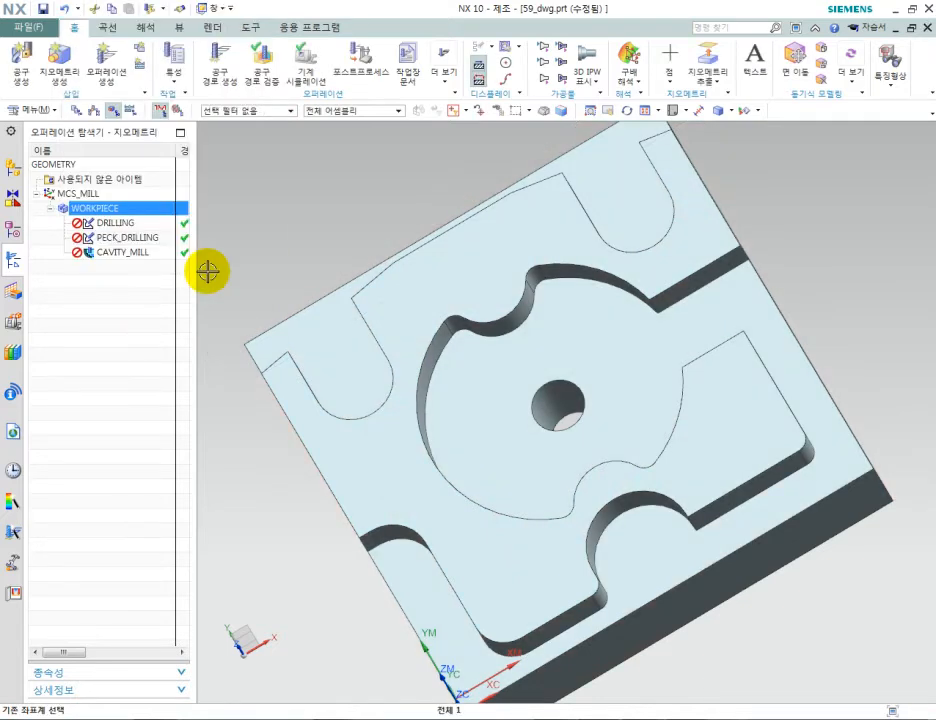
# - Regenerate and accept the DRILLING and PECK_DRILLING toolpaths for the blank extended by 5 in X
pyautogui.moveTo(351, 367); pyautogui.dragTo(355, 351, button='middle')
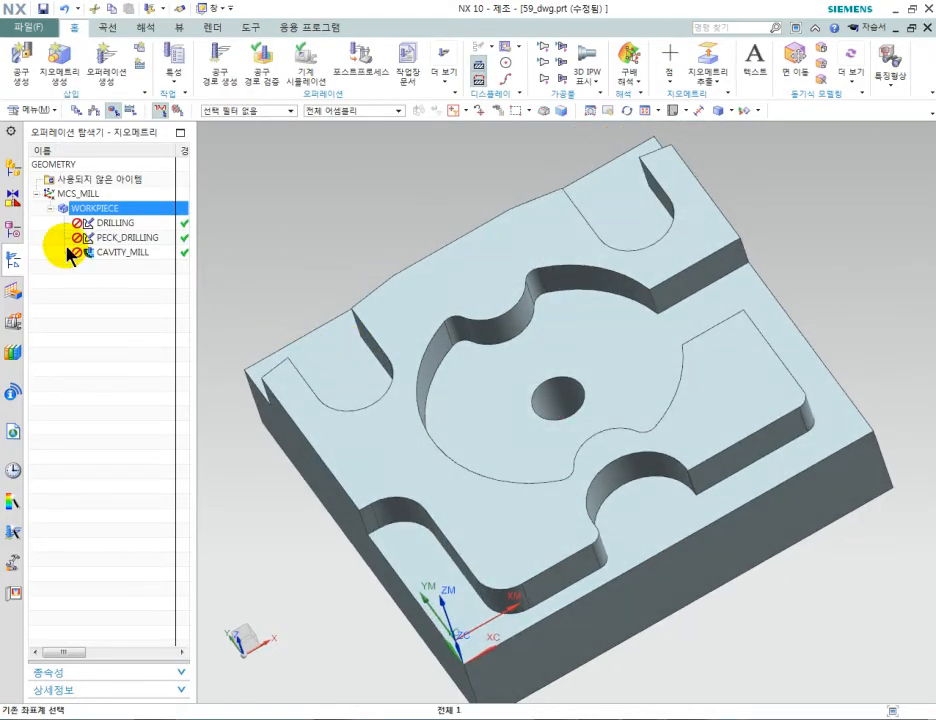
pyautogui.doubleClick(107, 226)
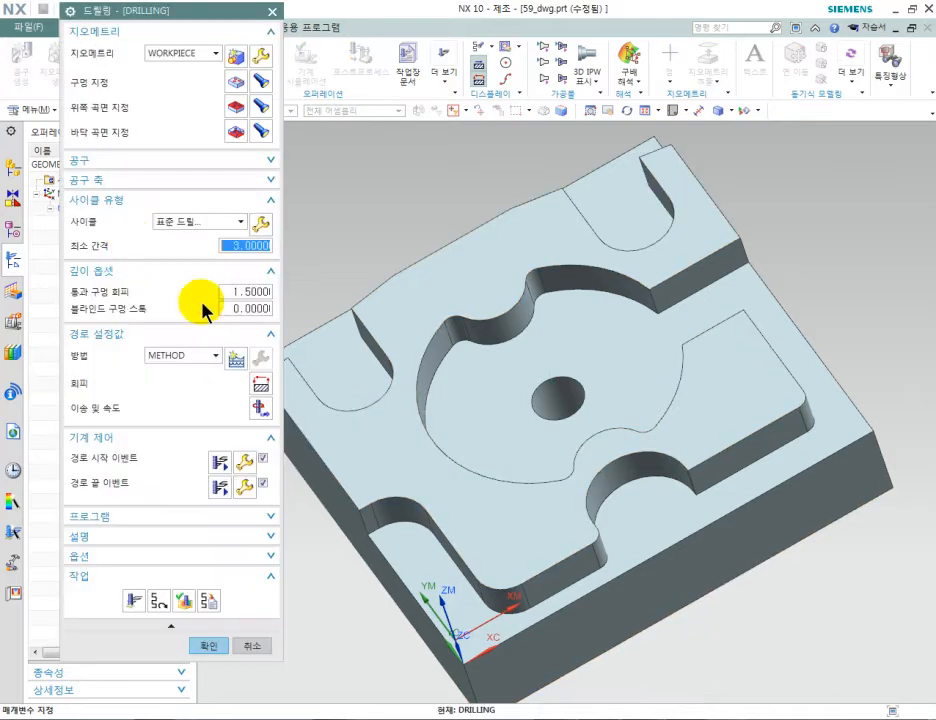
pyautogui.click(137, 601)
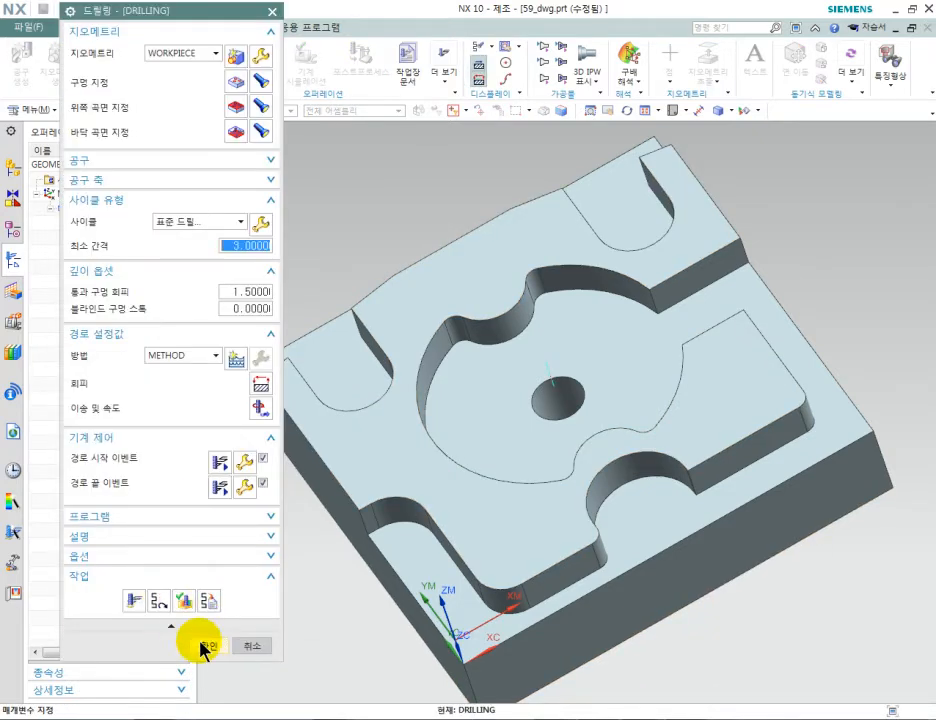
pyautogui.click(205, 646)
pyautogui.doubleClick(91, 237)
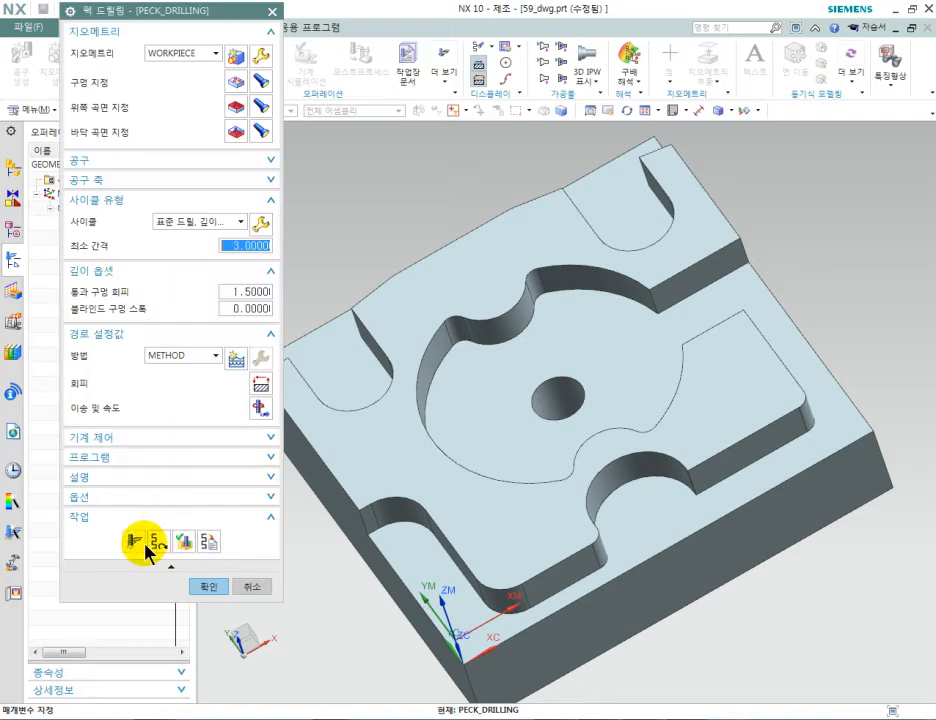
pyautogui.click(142, 543)
pyautogui.click(206, 586)
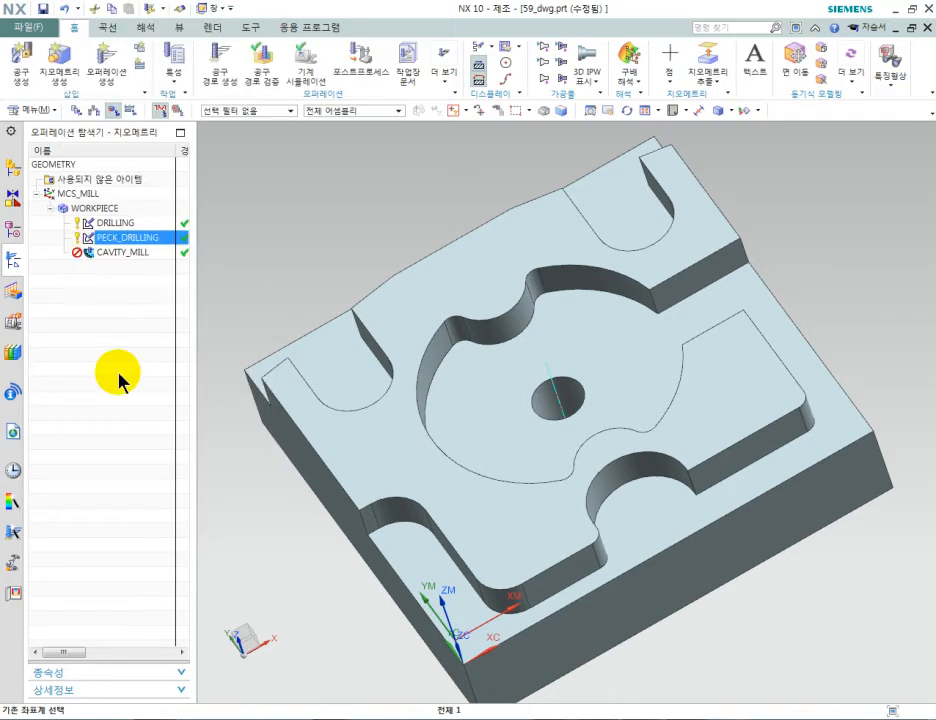
# - Regenerate the CAVITY_MILL toolpath with the wider blank and accept the operation
pyautogui.doubleClick(124, 258)
pyautogui.click(134, 600)
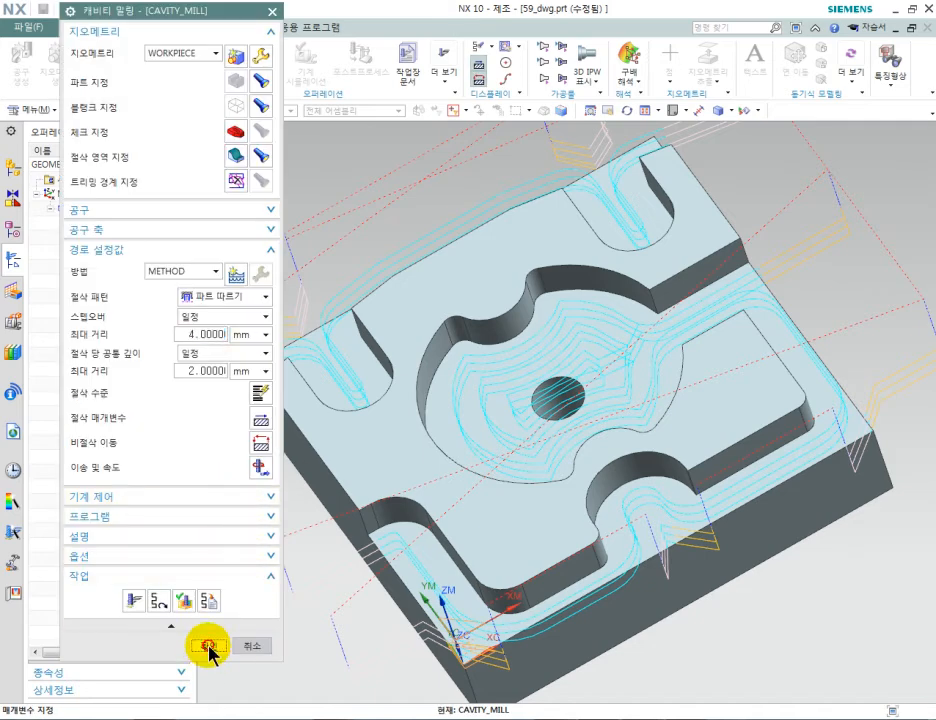
pyautogui.click(209, 646)
pyautogui.moveTo(428, 393); pyautogui.dragTo(404, 388, button='middle')
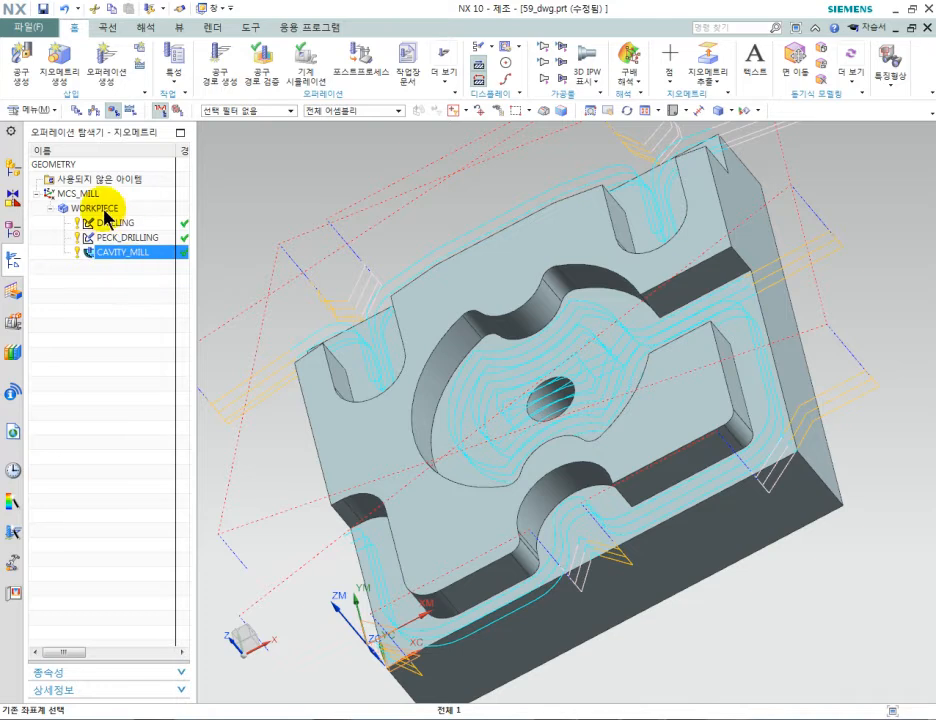
pyautogui.click(104, 208)
pyautogui.rightClick(105, 210)
pyautogui.click(140, 255)
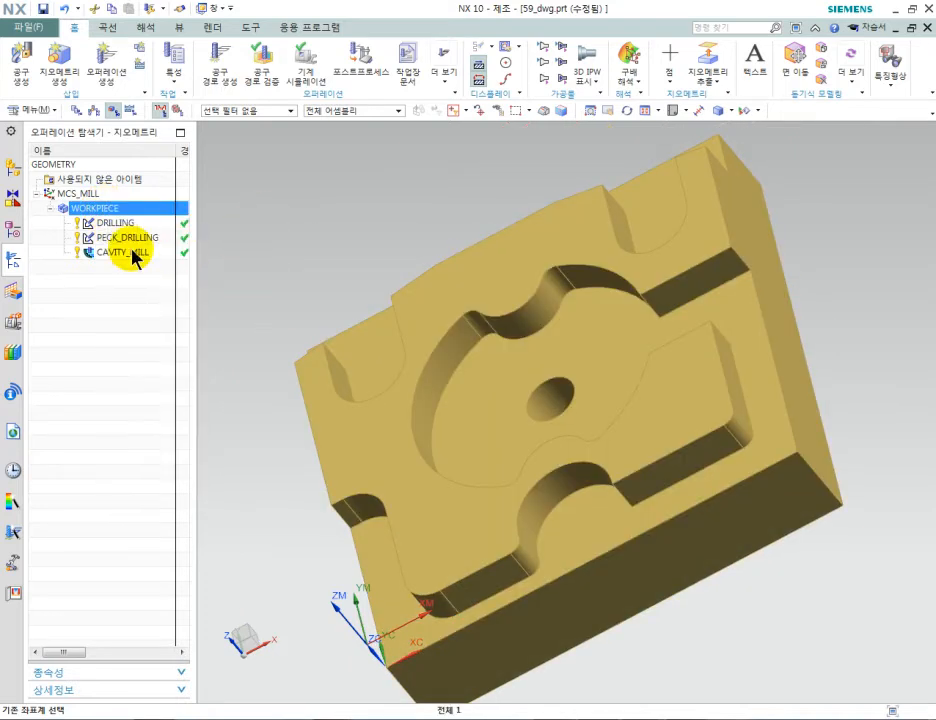
# - Add the plate's two outer side faces at the X ends to the CAVITY_MILL cut area and regenerate the toolpath
pyautogui.doubleClick(121, 253)
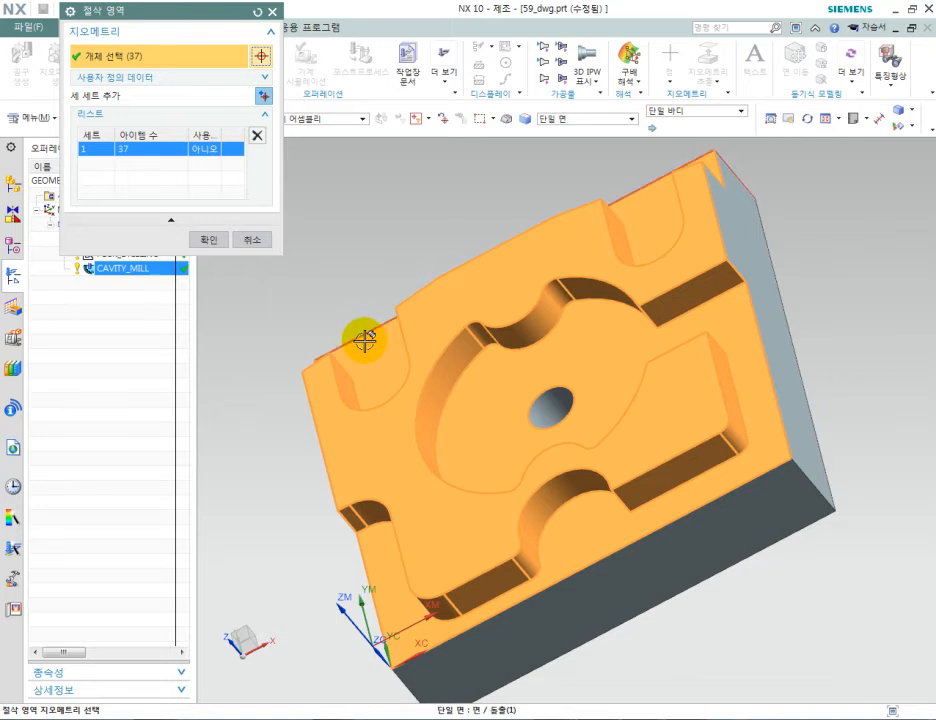
pyautogui.moveTo(364, 341); pyautogui.dragTo(409, 305, button='middle')
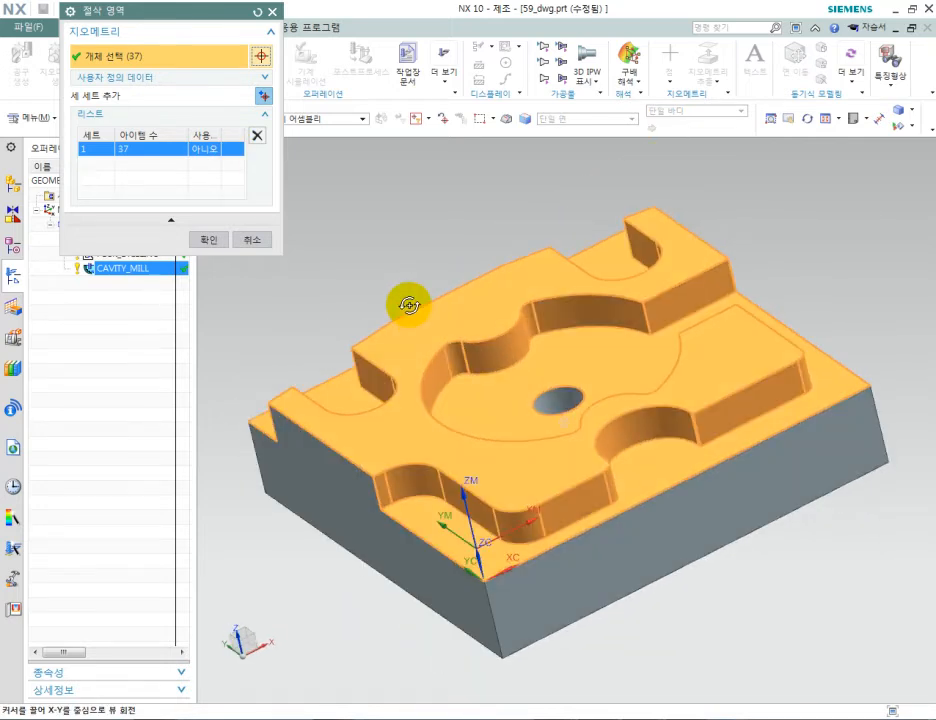
pyautogui.click(318, 500)
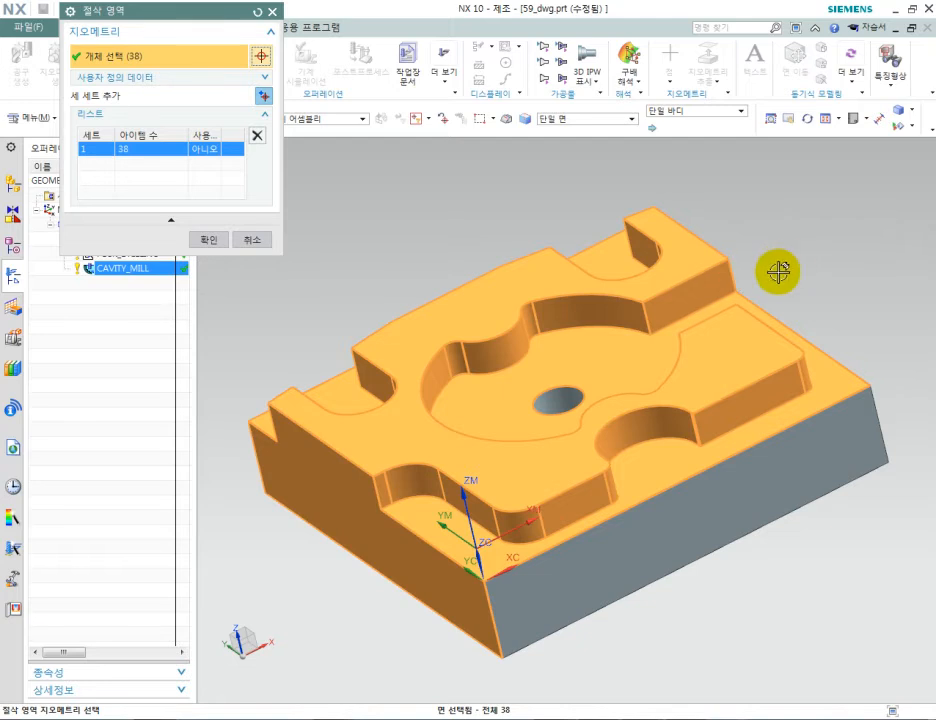
pyautogui.moveTo(778, 271); pyautogui.dragTo(714, 328, button='middle')
pyautogui.click(729, 317)
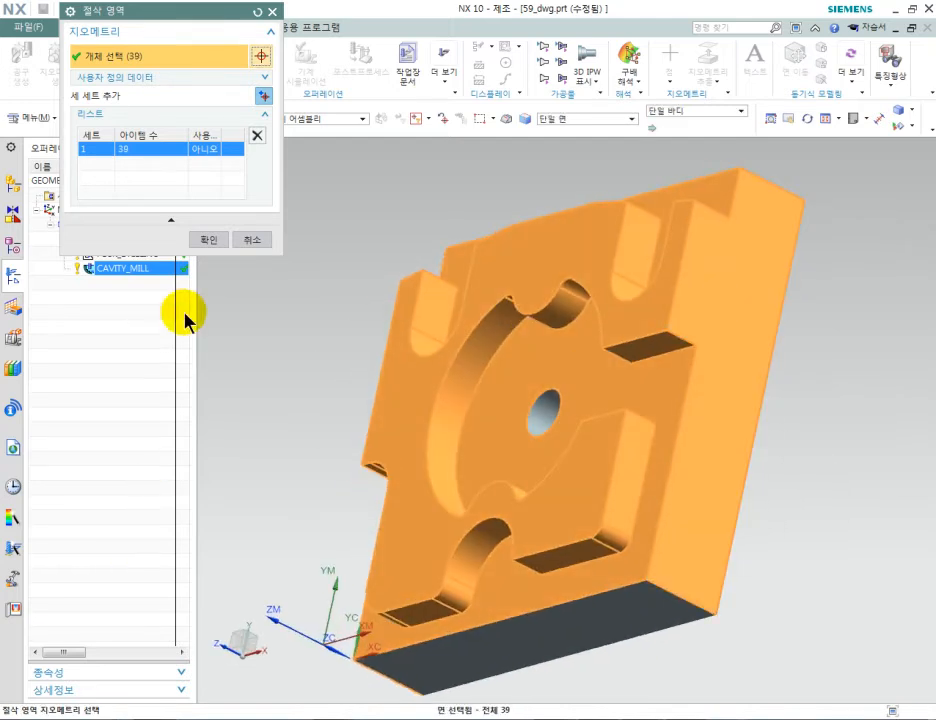
pyautogui.click(209, 241)
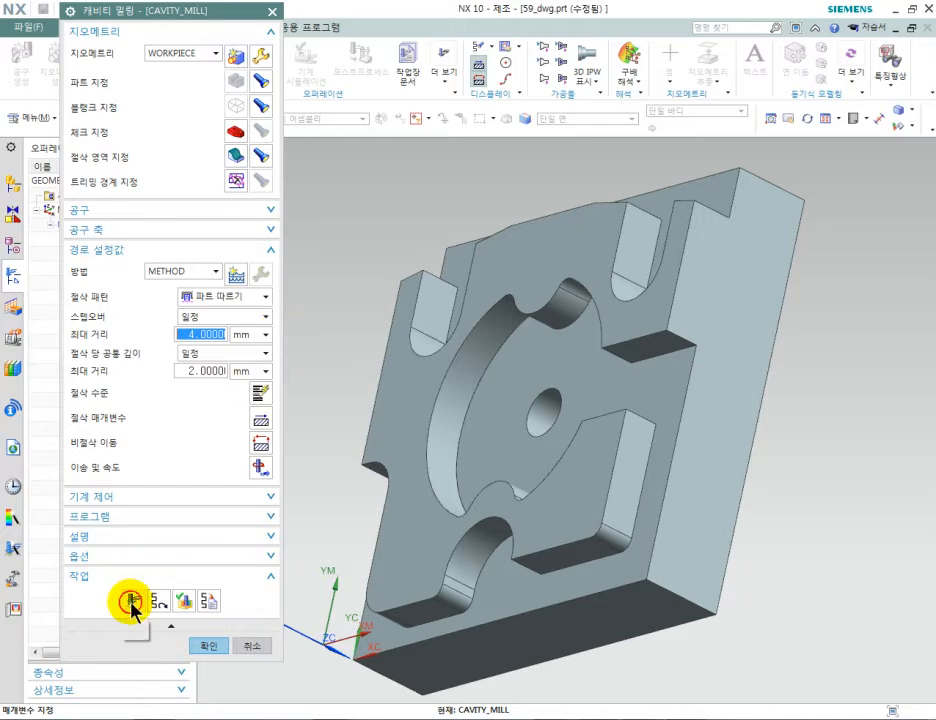
pyautogui.moveTo(527, 502); pyautogui.dragTo(612, 485, button='middle')
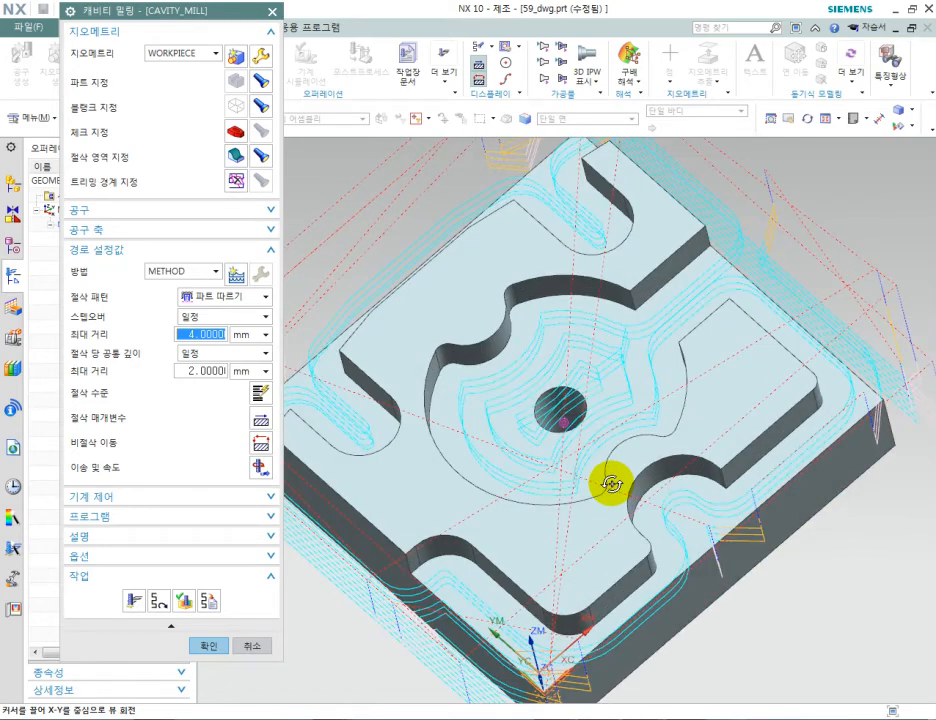
# - Limit the CAVITY_MILL cut levels to the first two ranges by setting the deepest range depth to 7, and regenerate the toolpath
pyautogui.click(260, 393)
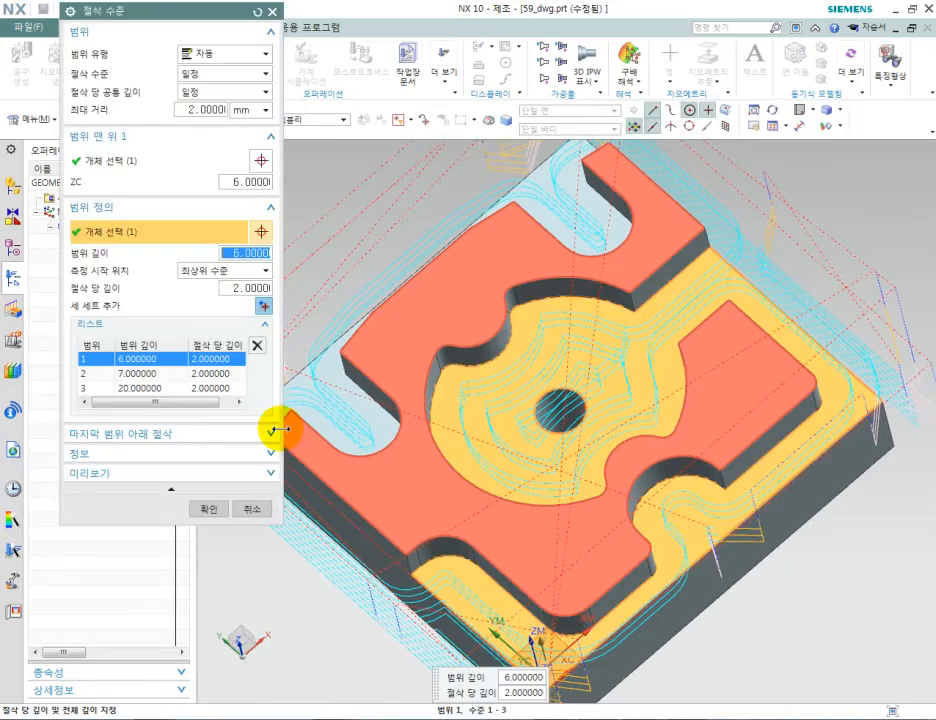
pyautogui.click(158, 389)
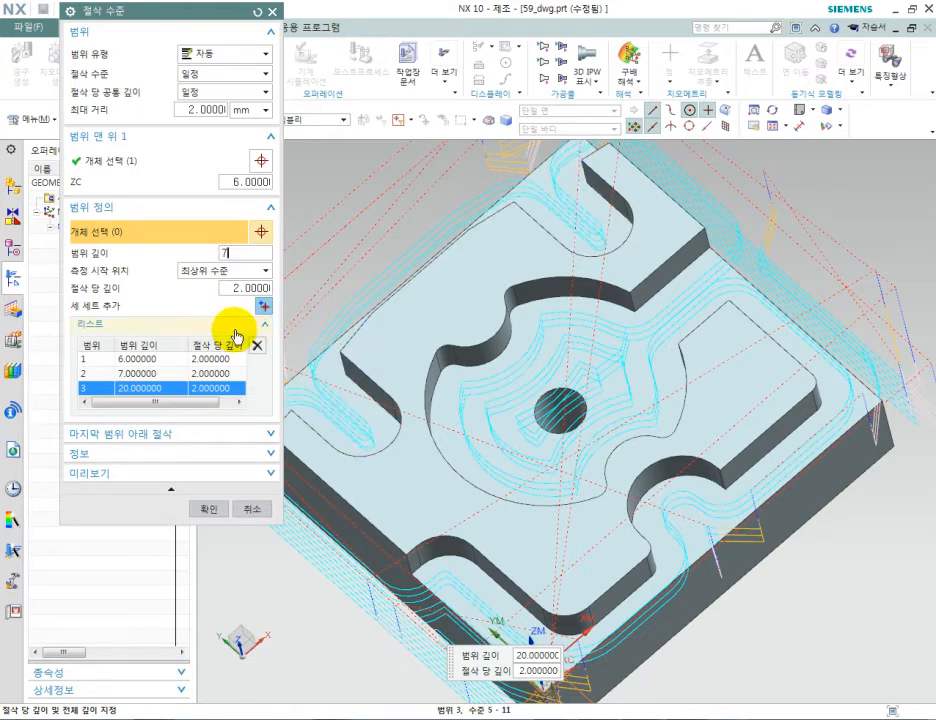
pyautogui.press('Return')
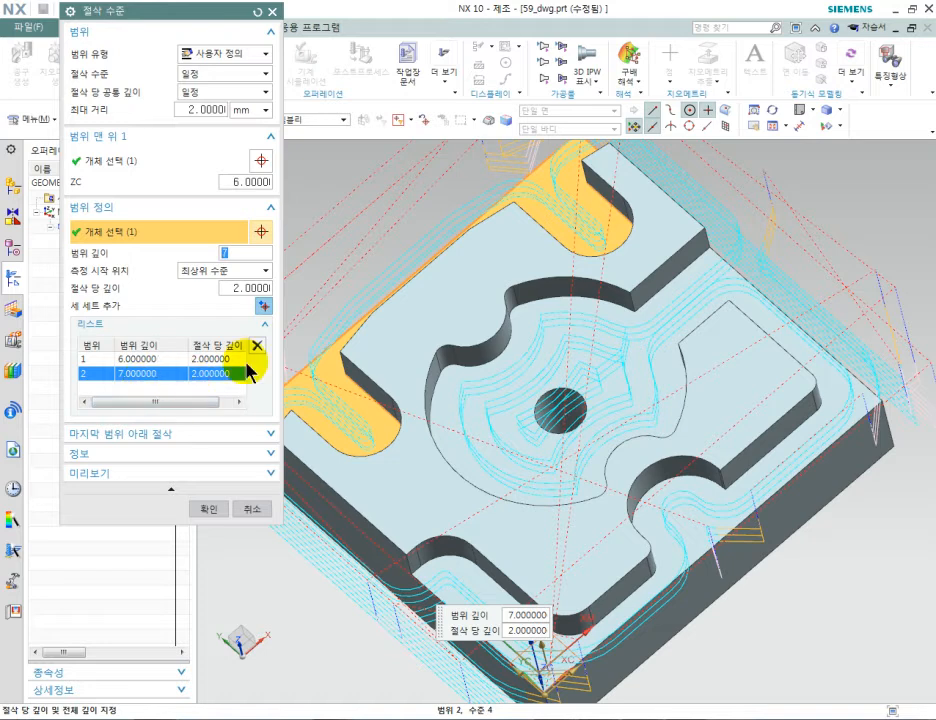
pyautogui.click(206, 510)
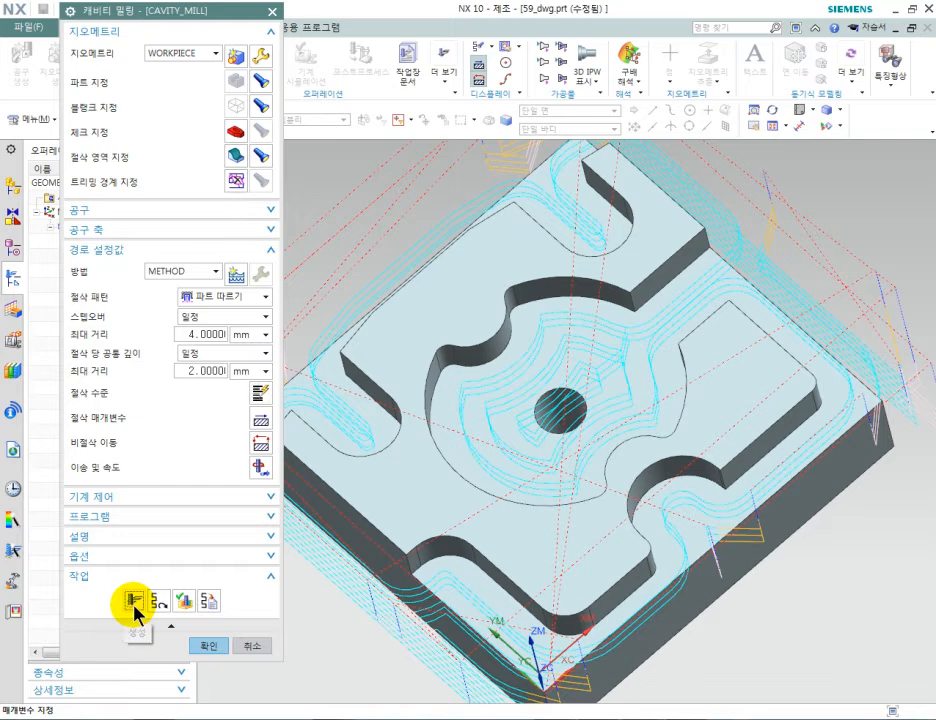
pyautogui.click(134, 603)
pyautogui.moveTo(497, 512); pyautogui.dragTo(634, 519, button='middle')
pyautogui.moveTo(633, 518); pyautogui.dragTo(554, 483, button='middle')
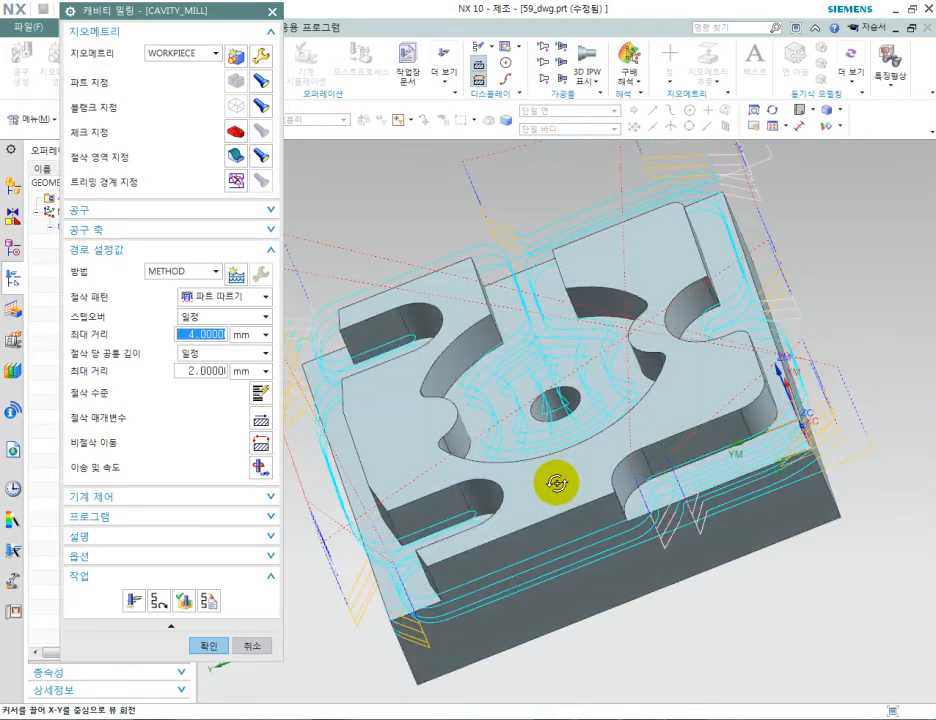
# - Verify the CAVITY_MILL toolpath with the 2D dynamic simulation in isometric view at animation speed 1, and accept the operation
pyautogui.click(183, 600)
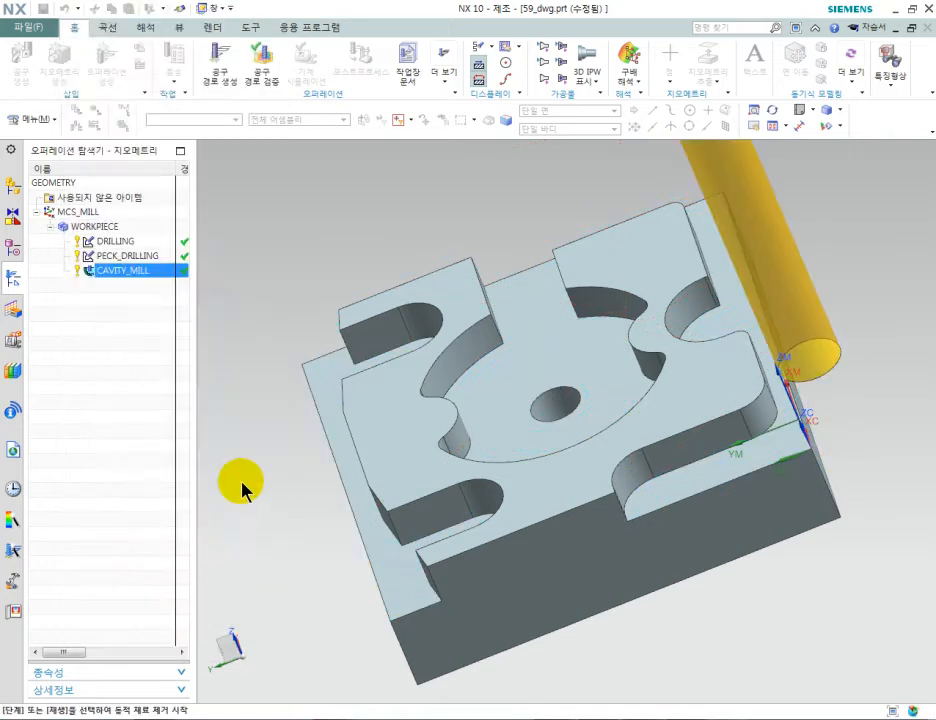
pyautogui.click(813, 112)
pyautogui.click(800, 150)
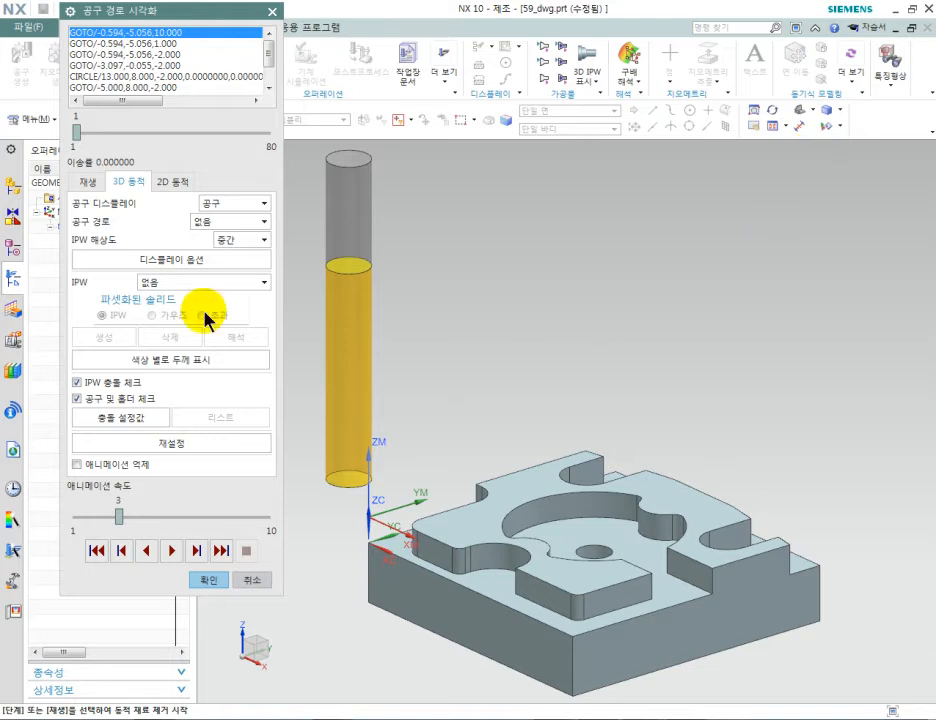
pyautogui.click(173, 182)
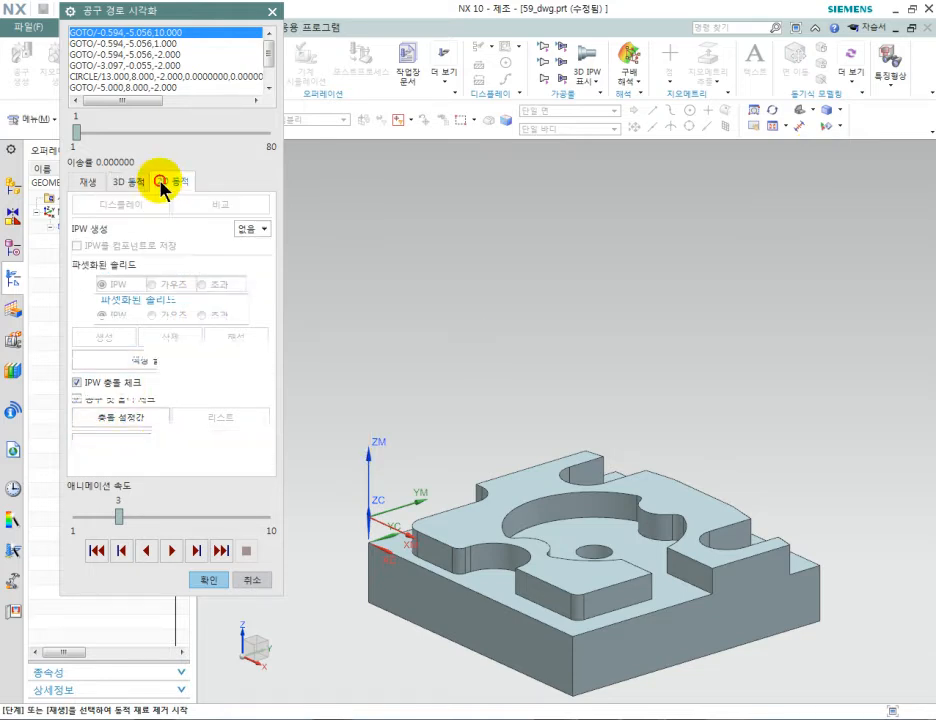
pyautogui.moveTo(117, 517); pyautogui.dragTo(62, 514)
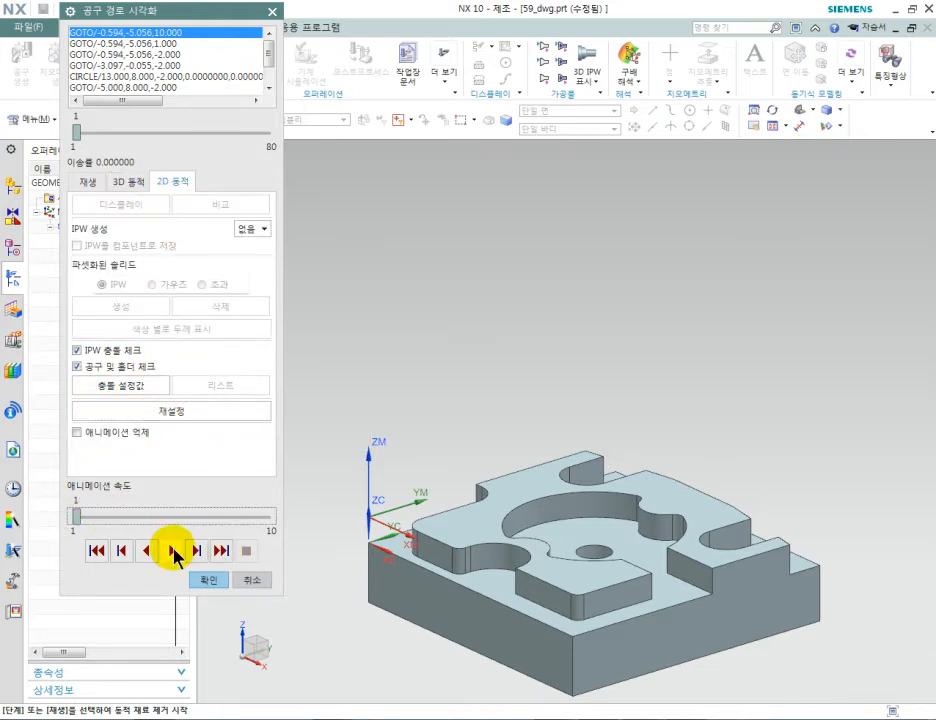
pyautogui.click(172, 550)
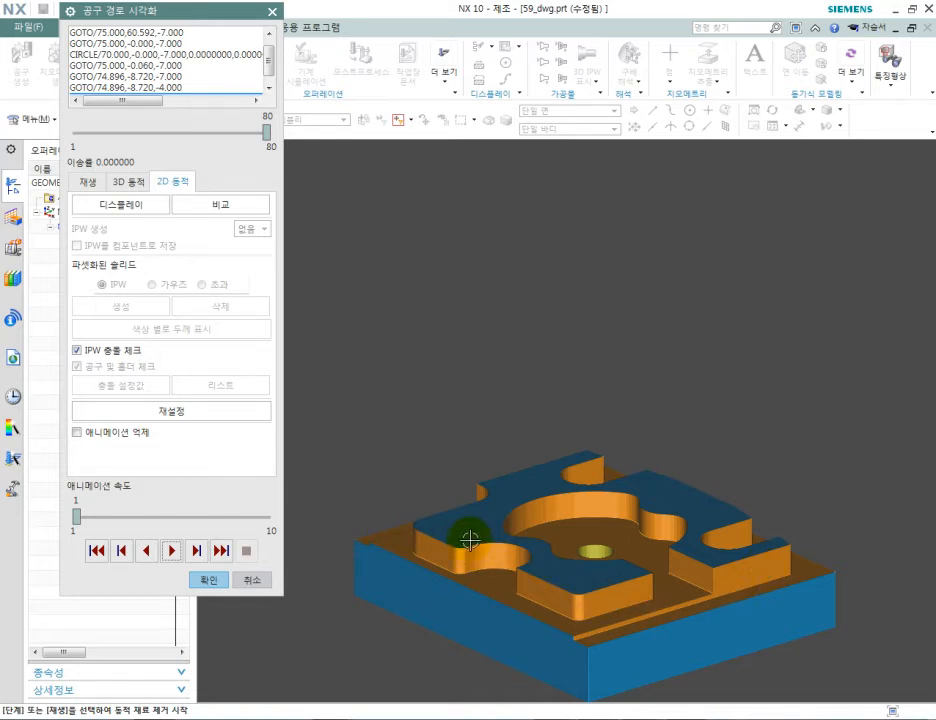
pyautogui.click(222, 577)
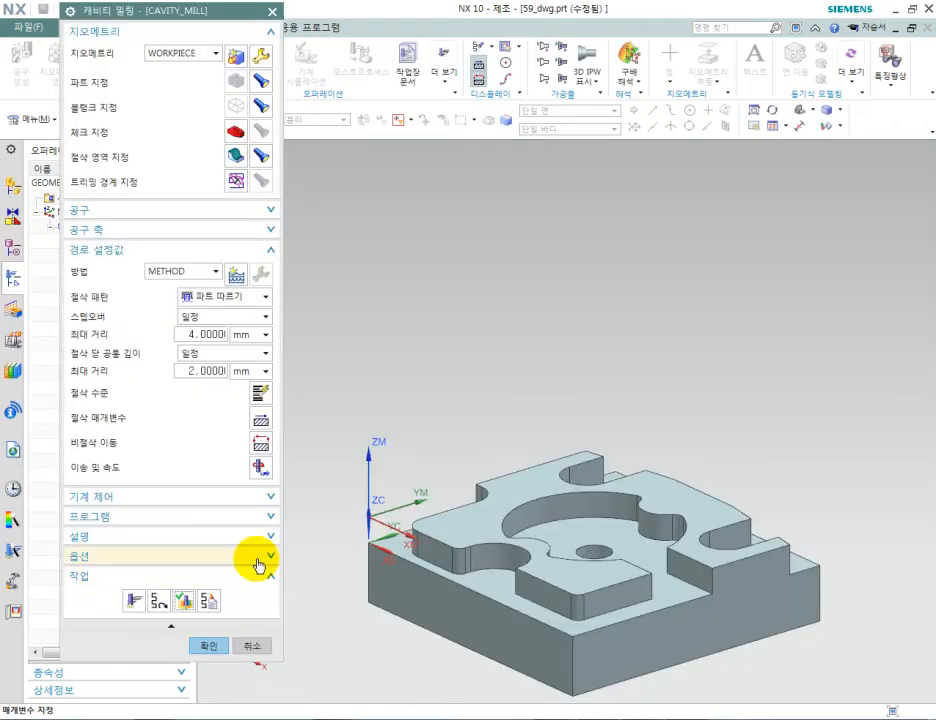
pyautogui.click(210, 645)
# - Set the XM- limit of the WORKPIECE's bounding block blank to 1, reduce the XM+ limit likewise and accept the workpiece
pyautogui.click(110, 209)
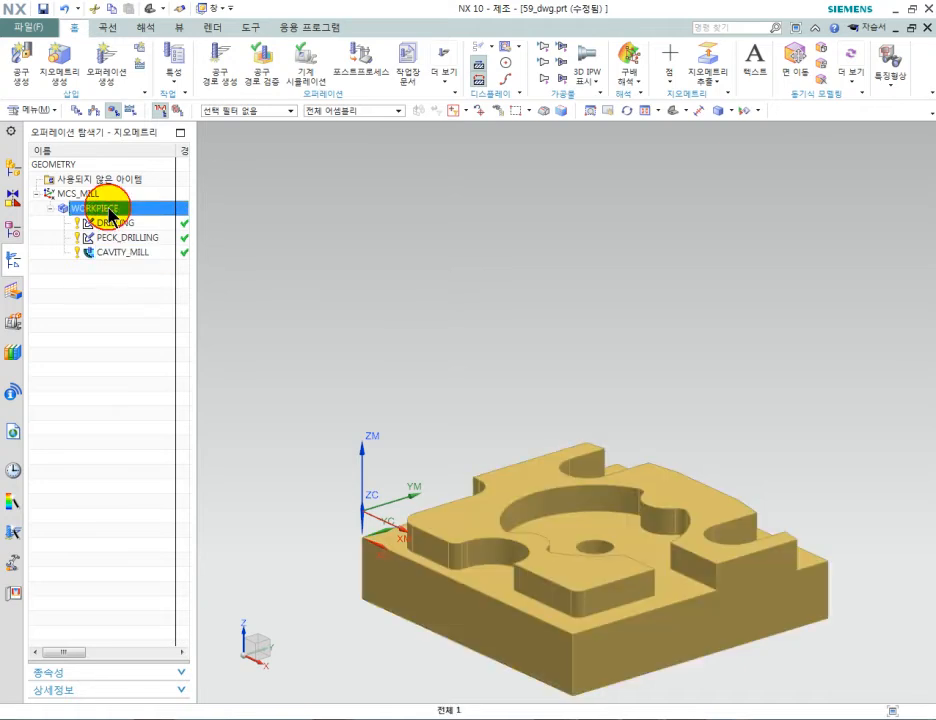
pyautogui.rightClick(113, 212)
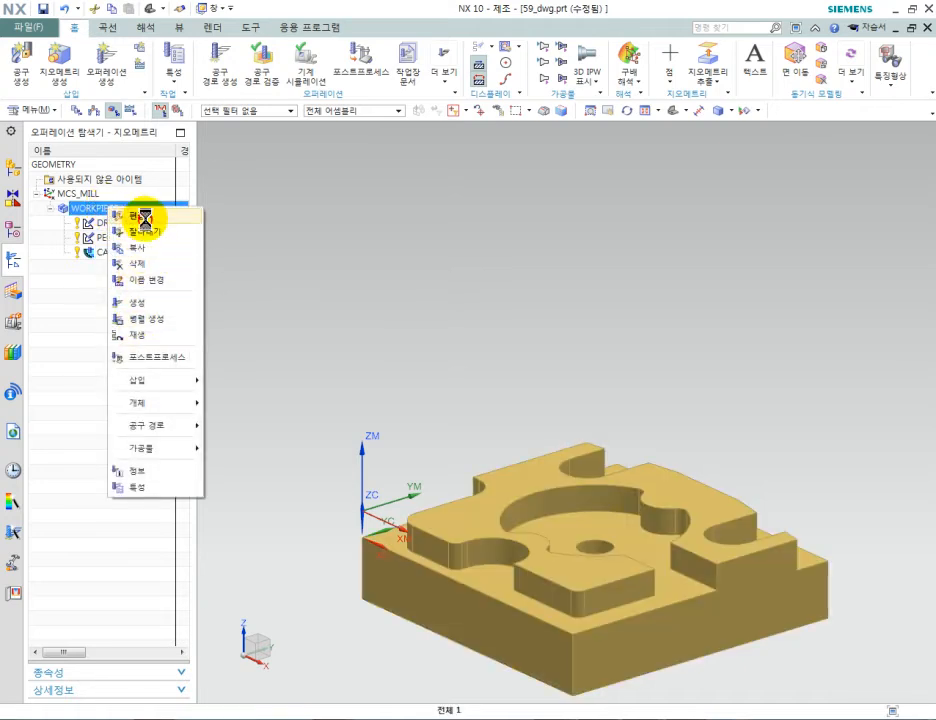
pyautogui.click(134, 214)
pyautogui.click(236, 82)
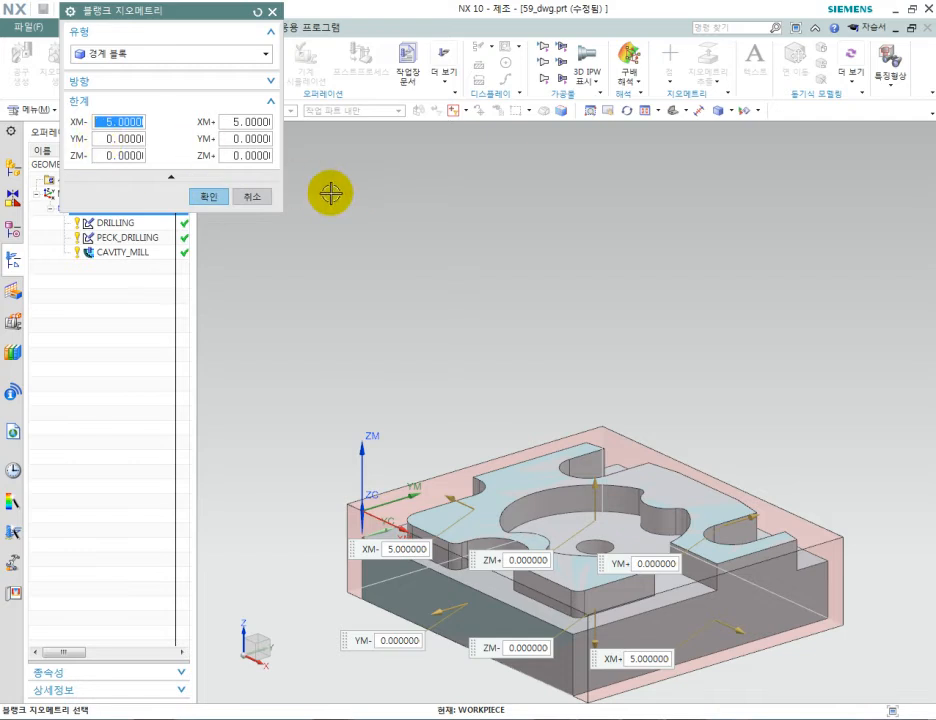
pyautogui.write('1')
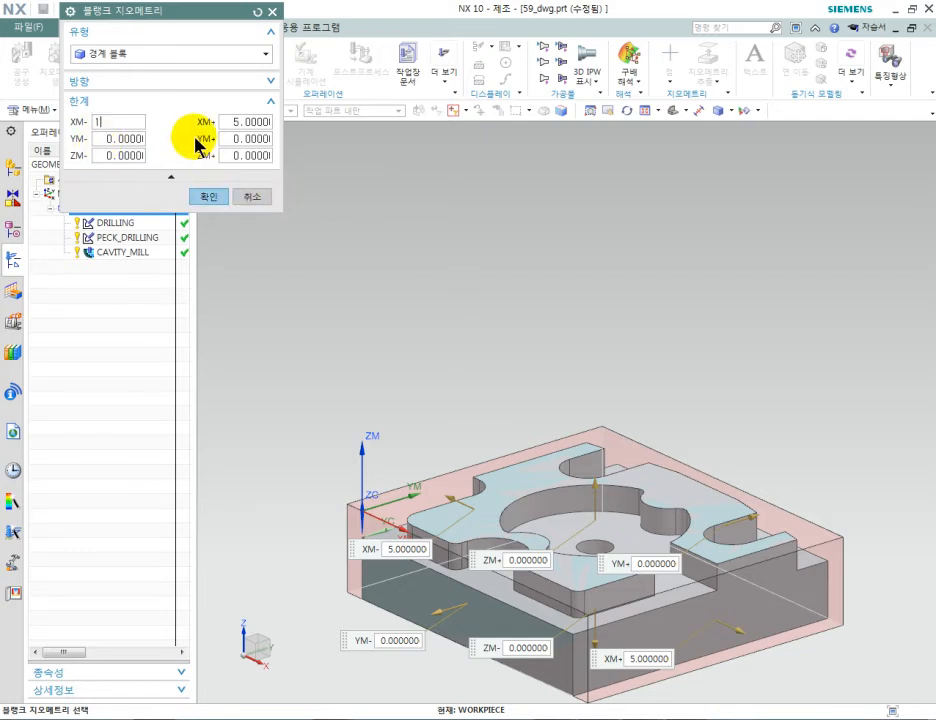
pyautogui.click(232, 117)
pyautogui.write('00000')
pyautogui.click(210, 196)
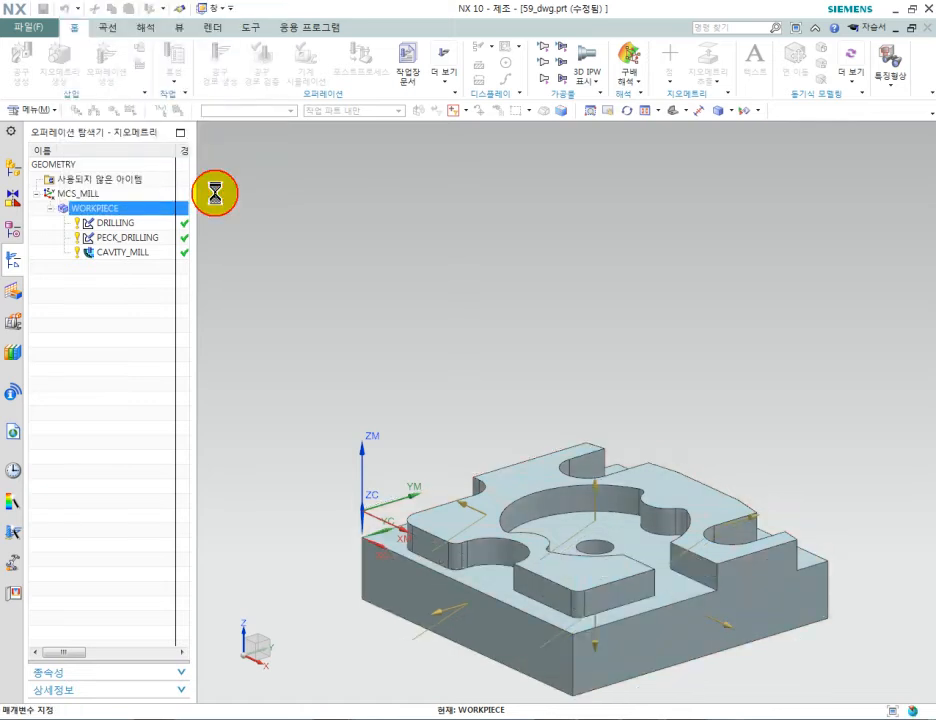
pyautogui.click(210, 280)
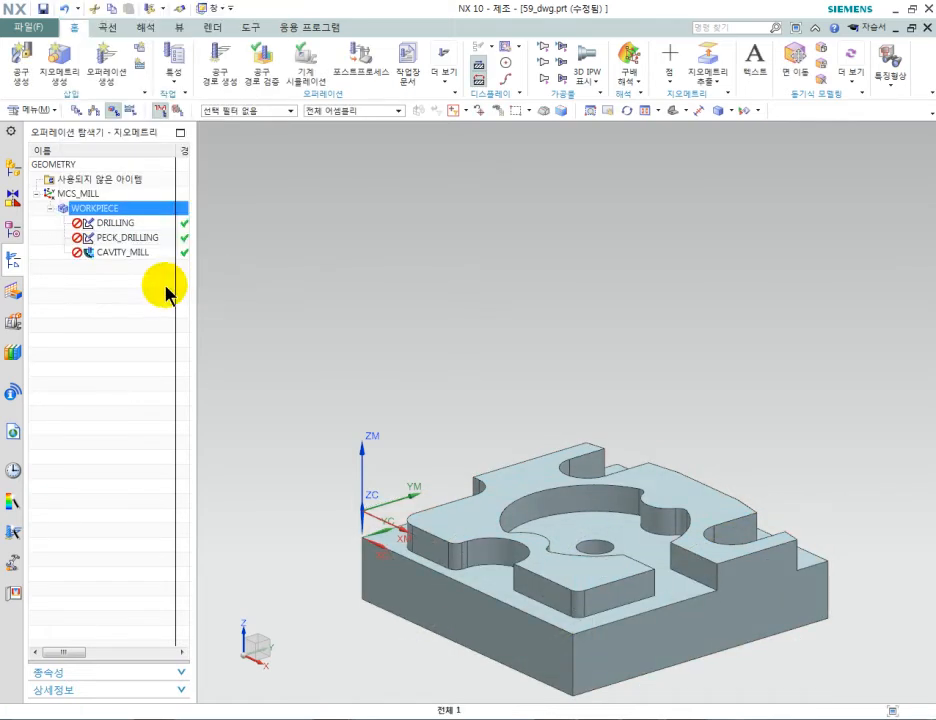
# - Regenerate and accept the DRILLING and PECK_DRILLING toolpaths for the reduced blank
pyautogui.doubleClick(115, 224)
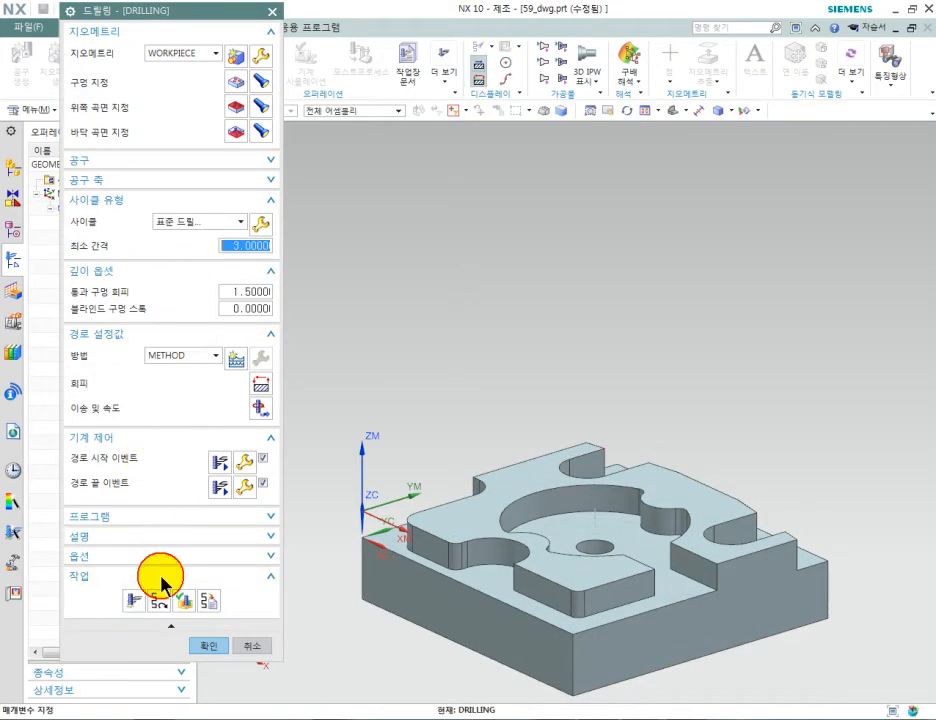
pyautogui.click(134, 600)
pyautogui.click(213, 645)
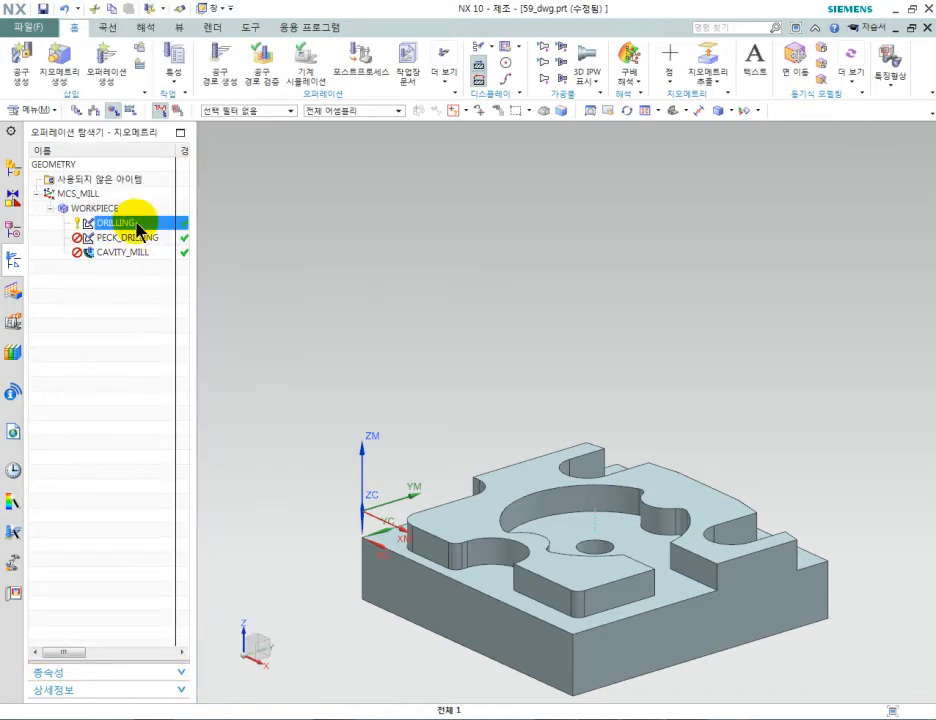
pyautogui.doubleClick(125, 236)
pyautogui.click(134, 540)
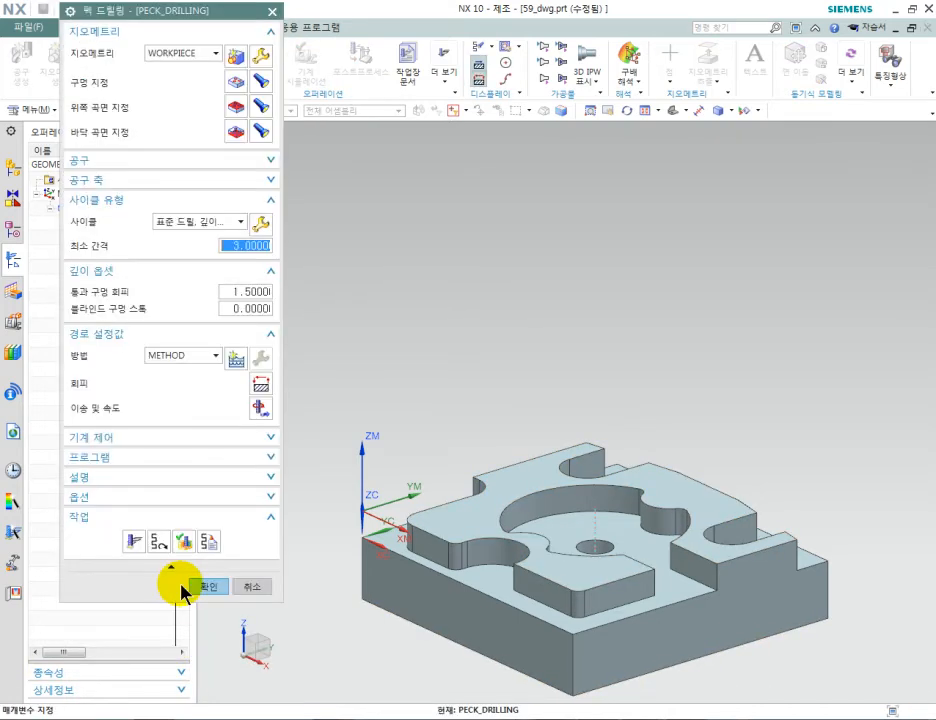
pyautogui.click(200, 586)
# - Regenerate the CAVITY_MILL toolpath for the reduced blank and inspect it around the part and in the top view
pyautogui.doubleClick(119, 253)
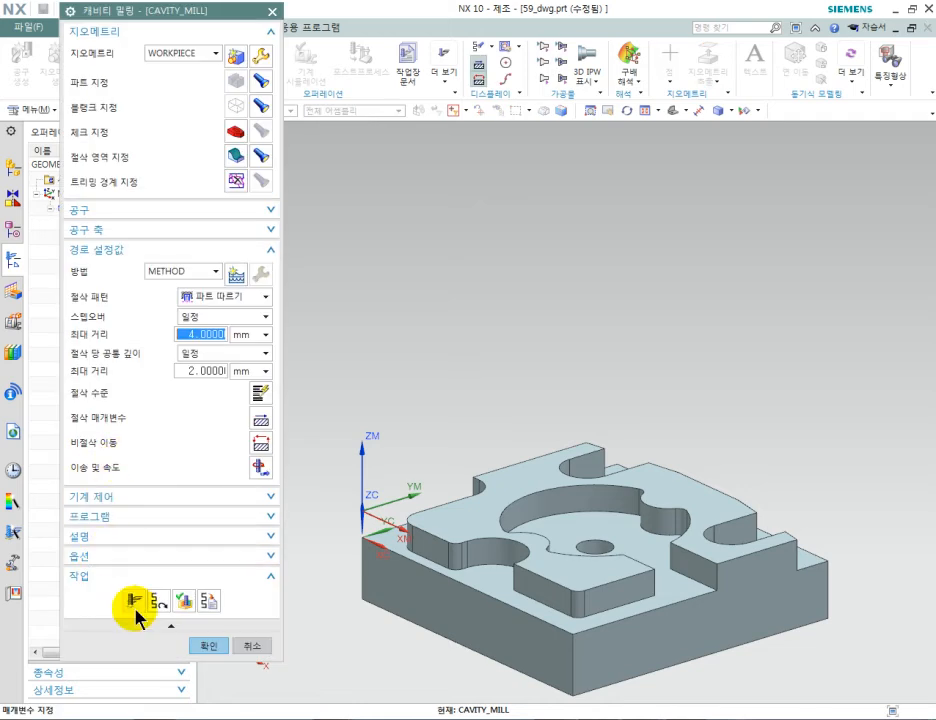
pyautogui.click(134, 600)
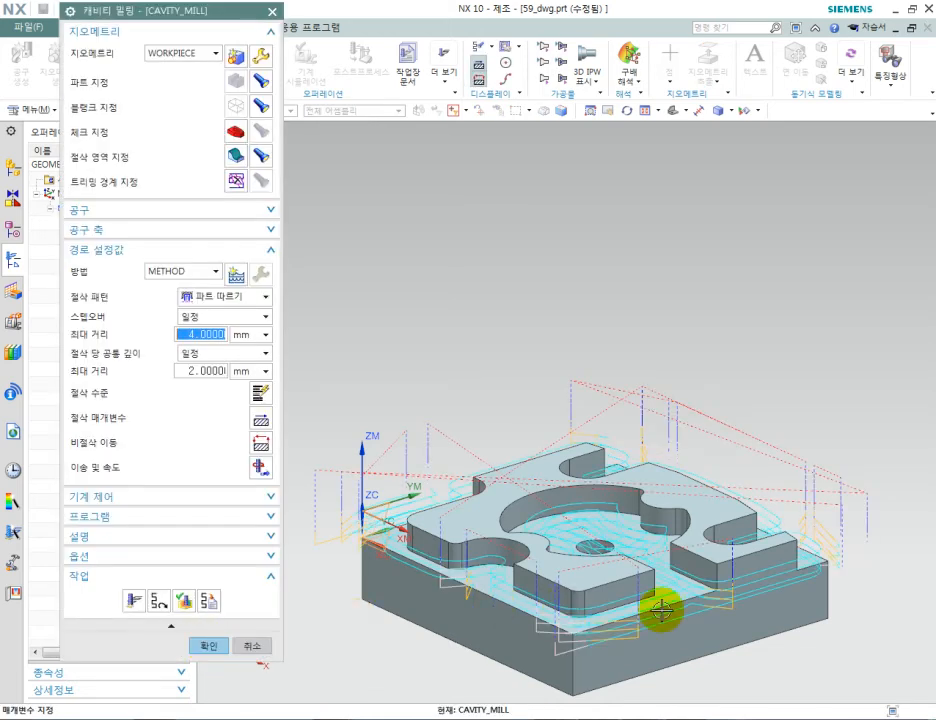
pyautogui.moveTo(710, 605); pyautogui.dragTo(796, 577, button='middle')
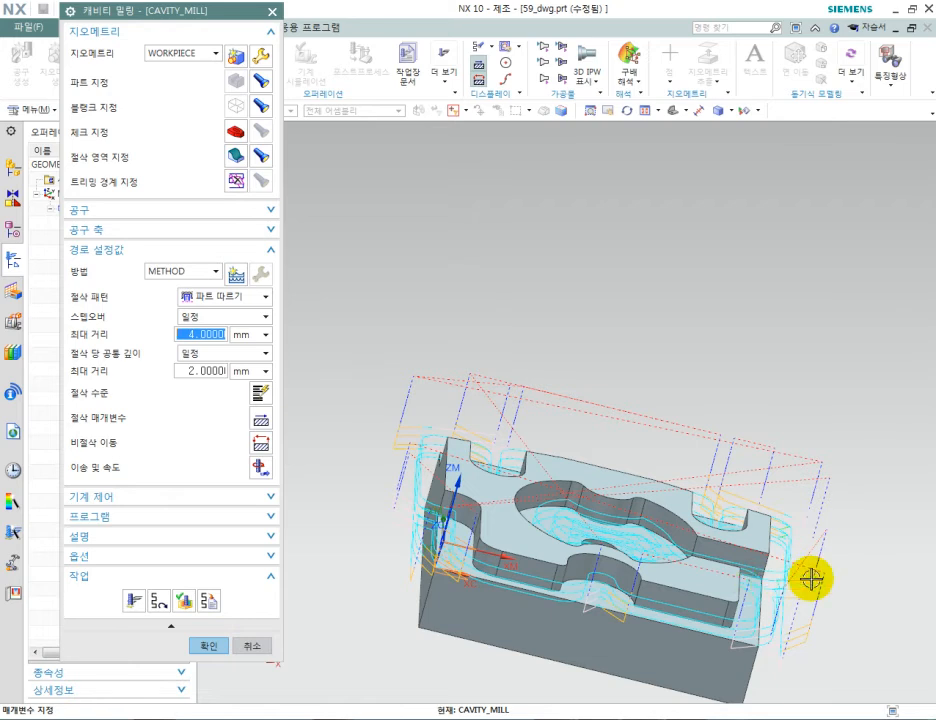
pyautogui.moveTo(694, 600); pyautogui.dragTo(648, 639, button='middle')
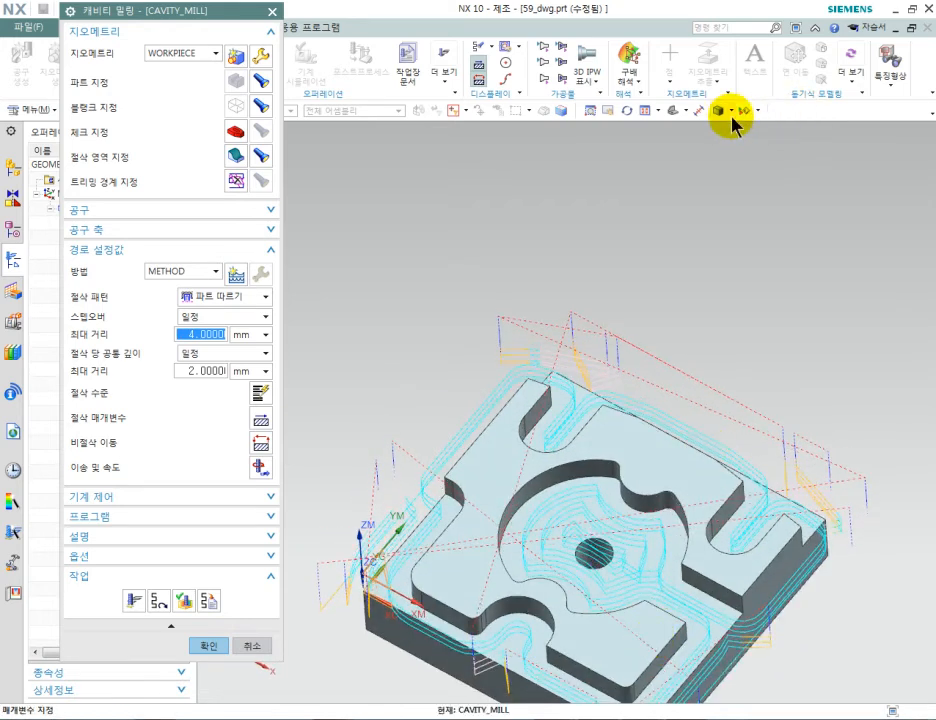
pyautogui.click(687, 111)
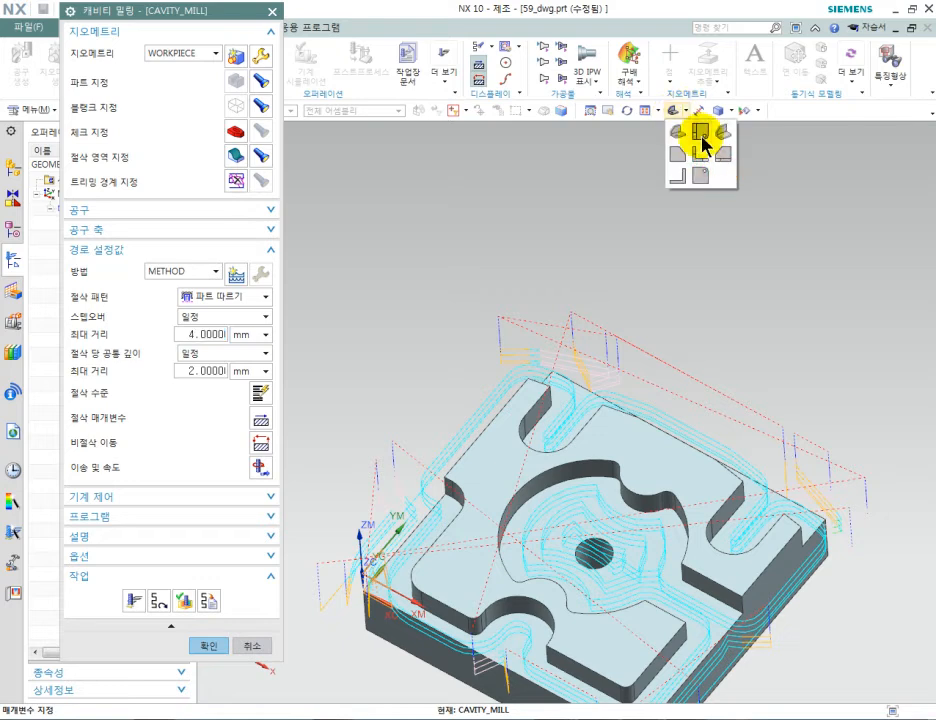
pyautogui.click(703, 145)
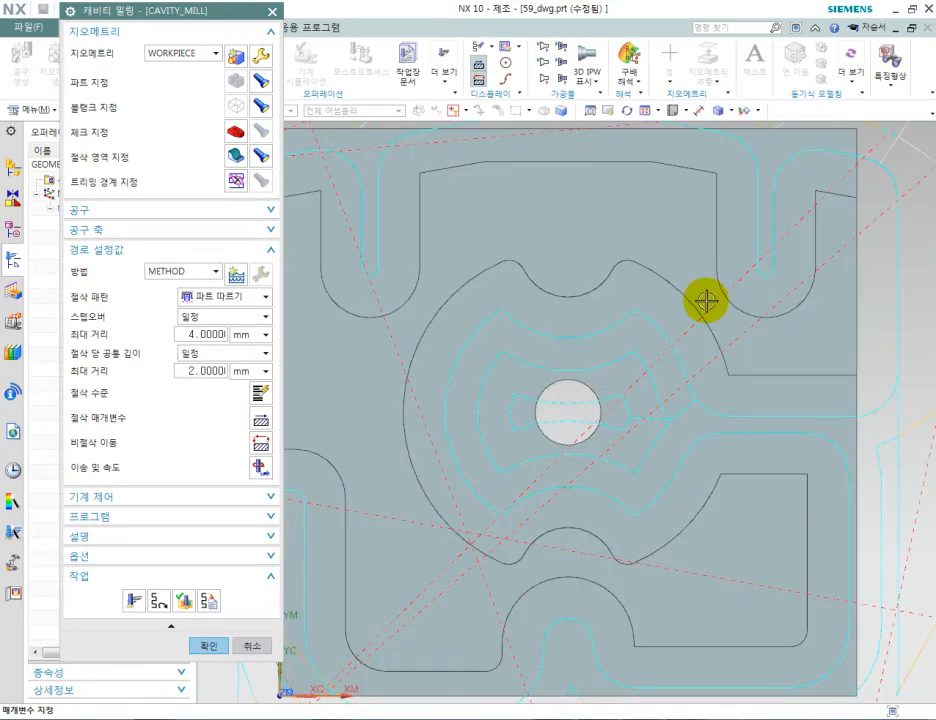
pyautogui.scroll(-2, 706, 301)
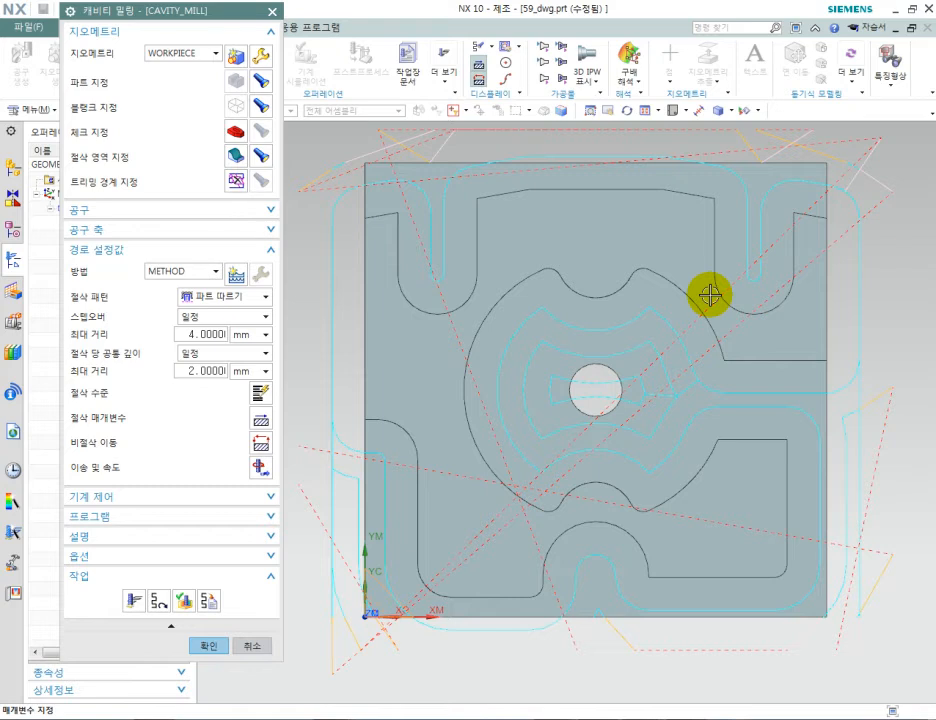
# - Change the CAVITY_MILL cut pattern to Follow Periphery (외곽 따르기) and regenerate the toolpath
pyautogui.click(267, 300)
pyautogui.click(236, 334)
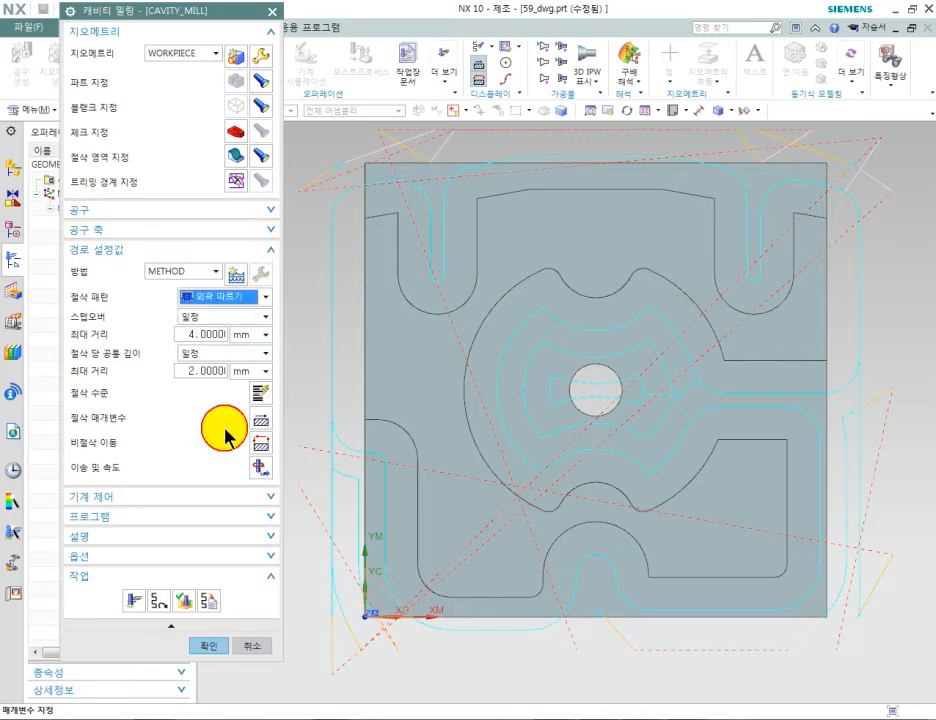
pyautogui.click(134, 598)
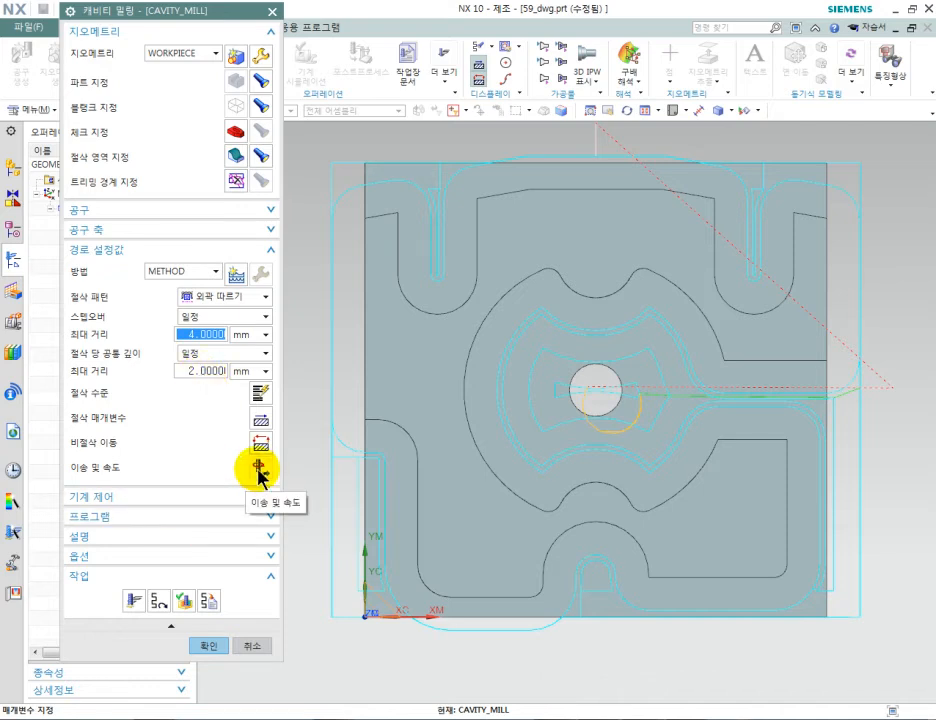
# - Set the cut order in the CAVITY_MILL cutting parameters to Depth First (깊이를 우선) and accept them
pyautogui.click(255, 424)
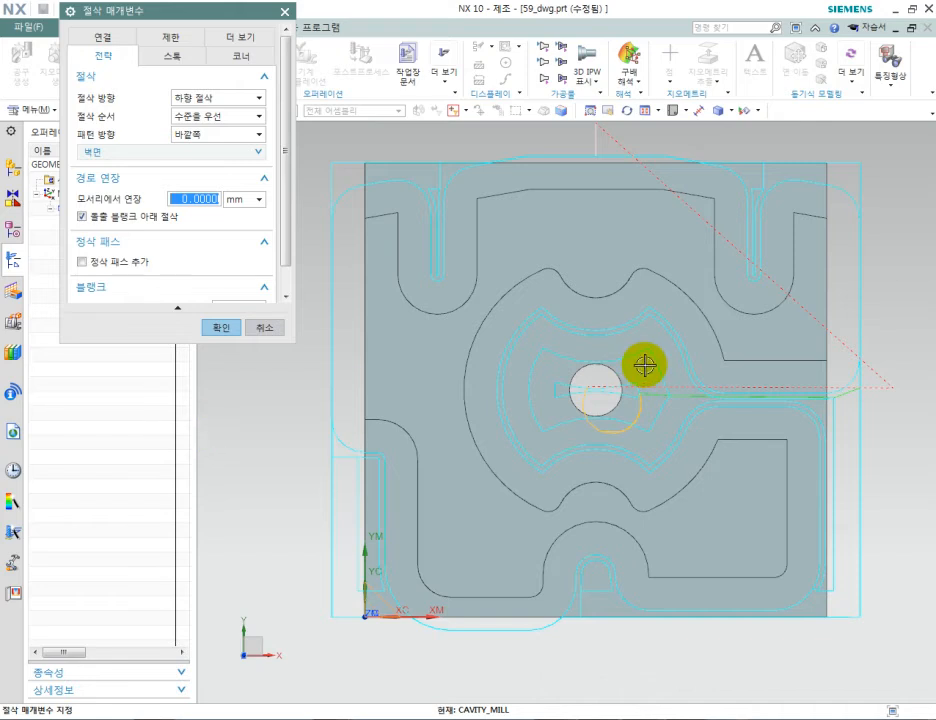
pyautogui.click(255, 121)
pyautogui.click(248, 144)
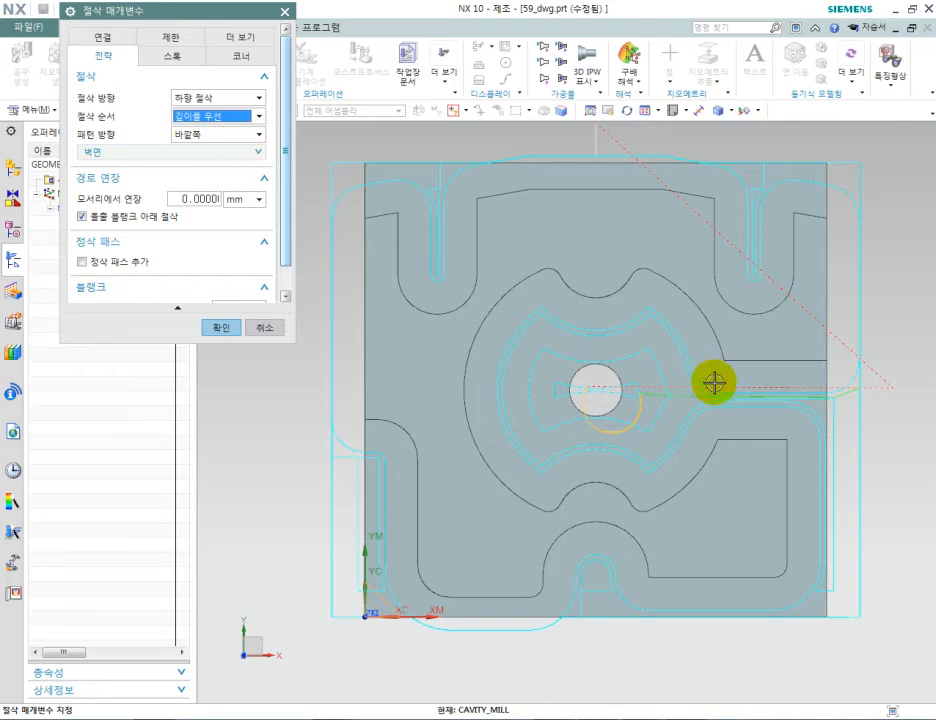
pyautogui.click(222, 328)
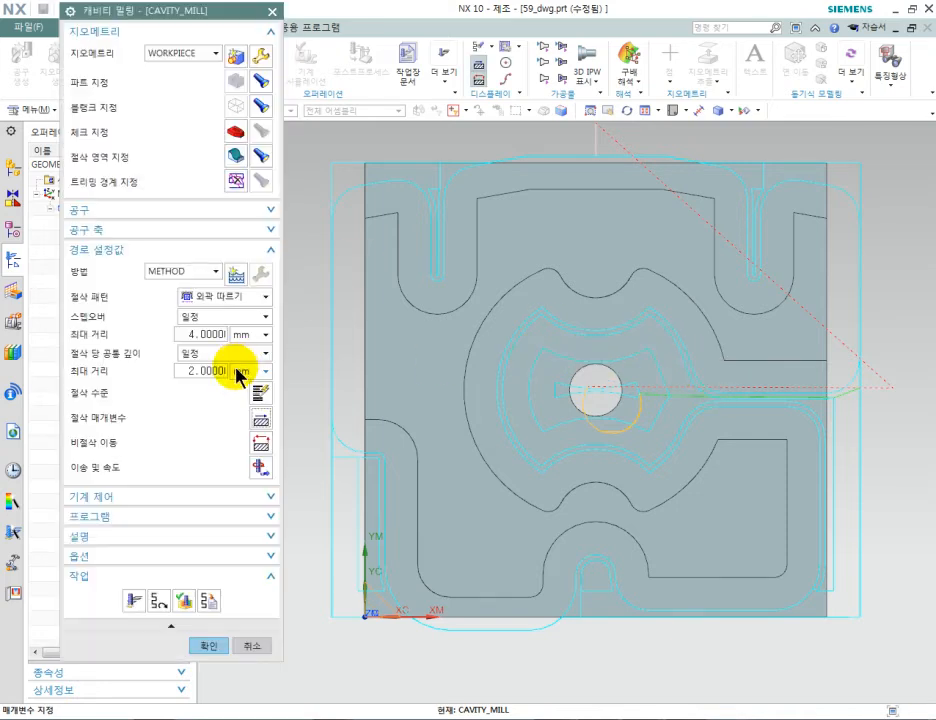
# - Set the CAVITY_MILL engage type to Plunge (플런지) for closed areas and Arc (원호) with 3 mm radius for open areas
pyautogui.click(259, 446)
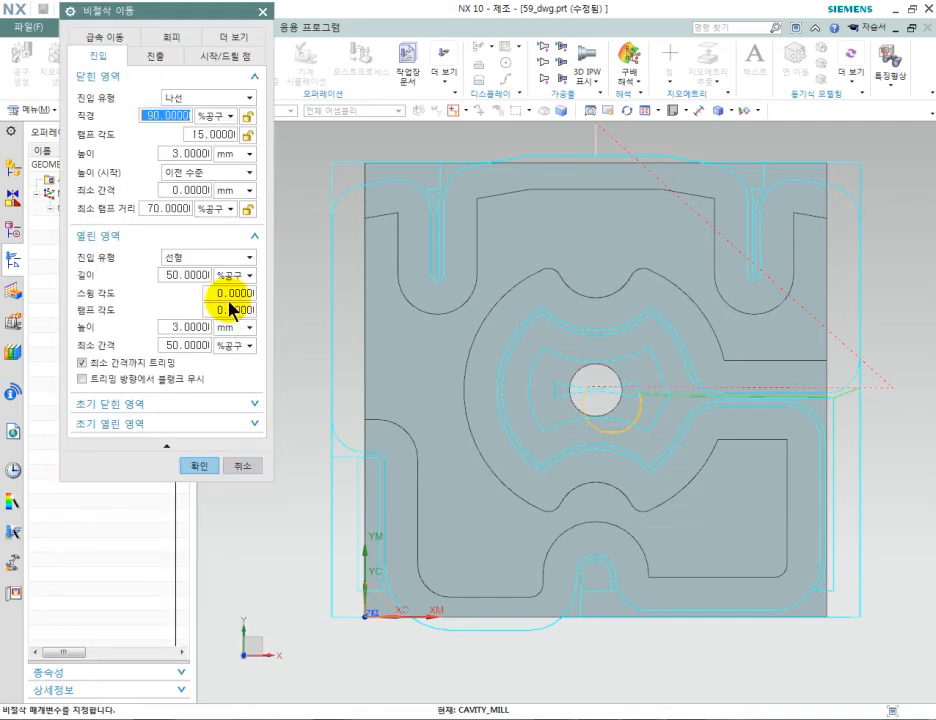
pyautogui.click(249, 98)
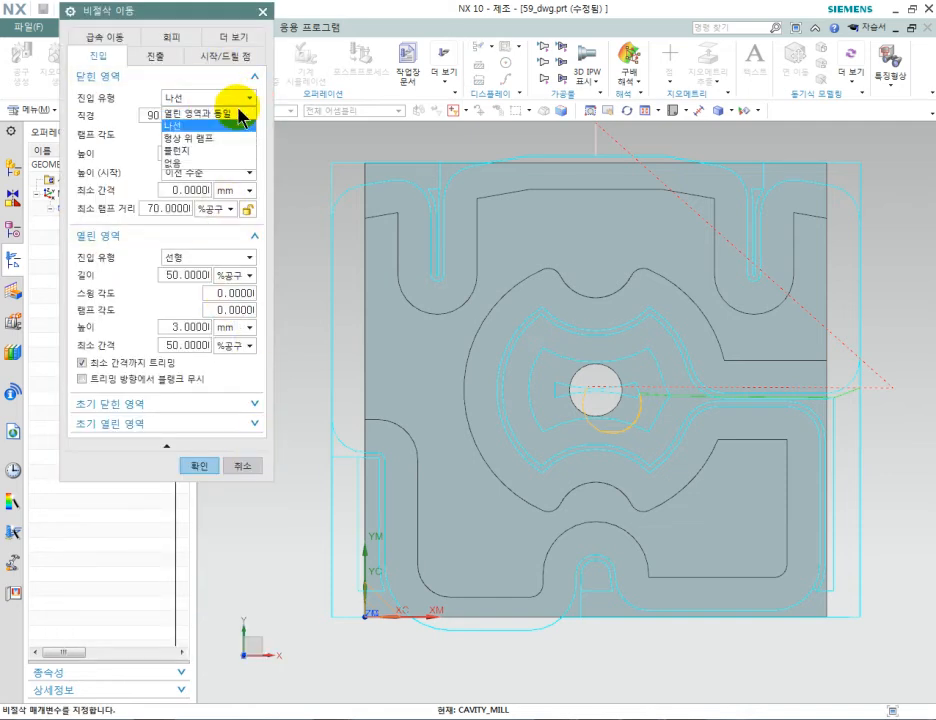
pyautogui.click(218, 152)
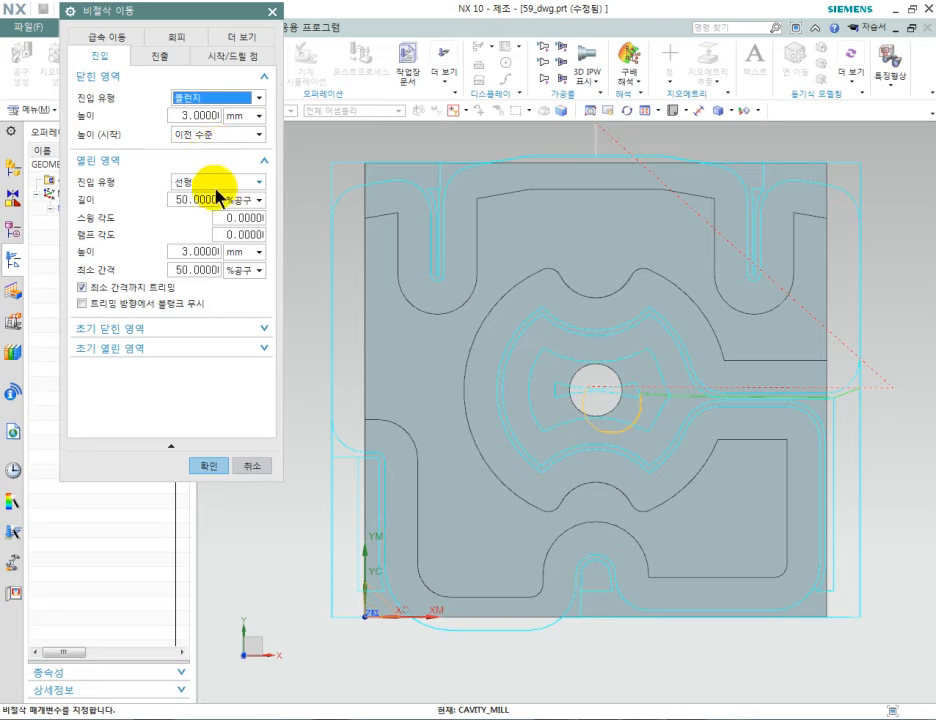
pyautogui.click(221, 186)
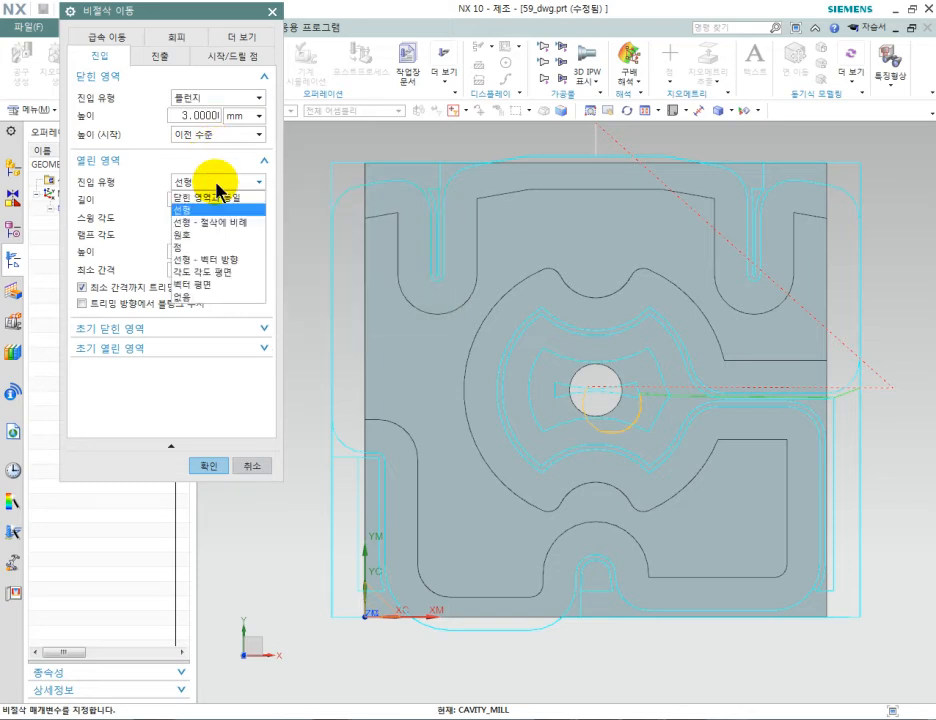
pyautogui.click(198, 235)
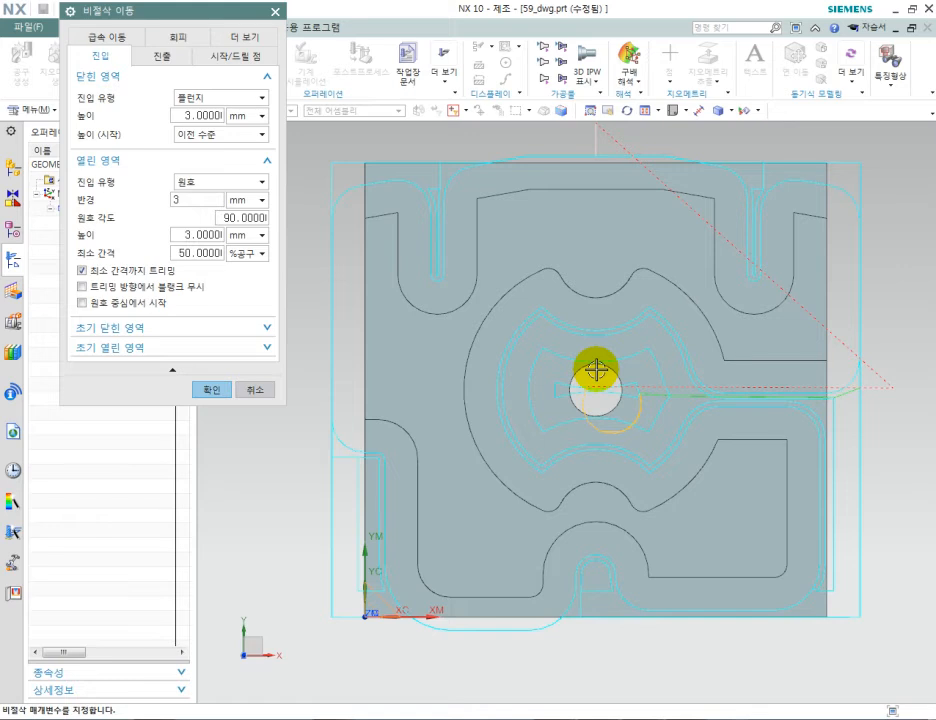
# - Add a pre-drill engage point at the central hole's centre to CAVITY_MILL and accept the non-cutting moves
pyautogui.moveTo(623, 400); pyautogui.dragTo(614, 317, button='middle')
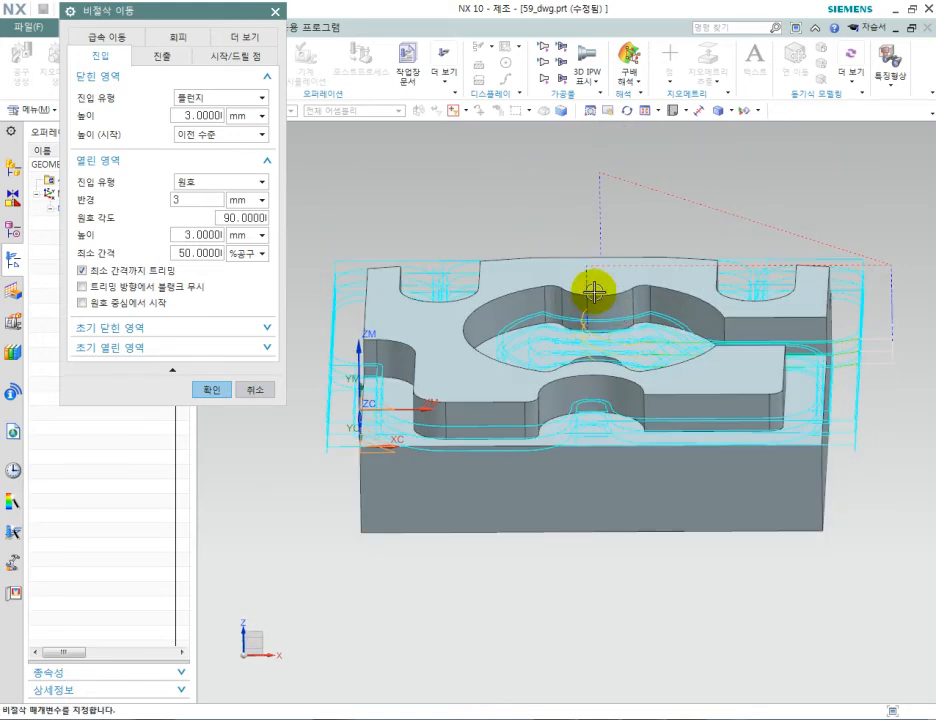
pyautogui.click(233, 57)
pyautogui.click(264, 298)
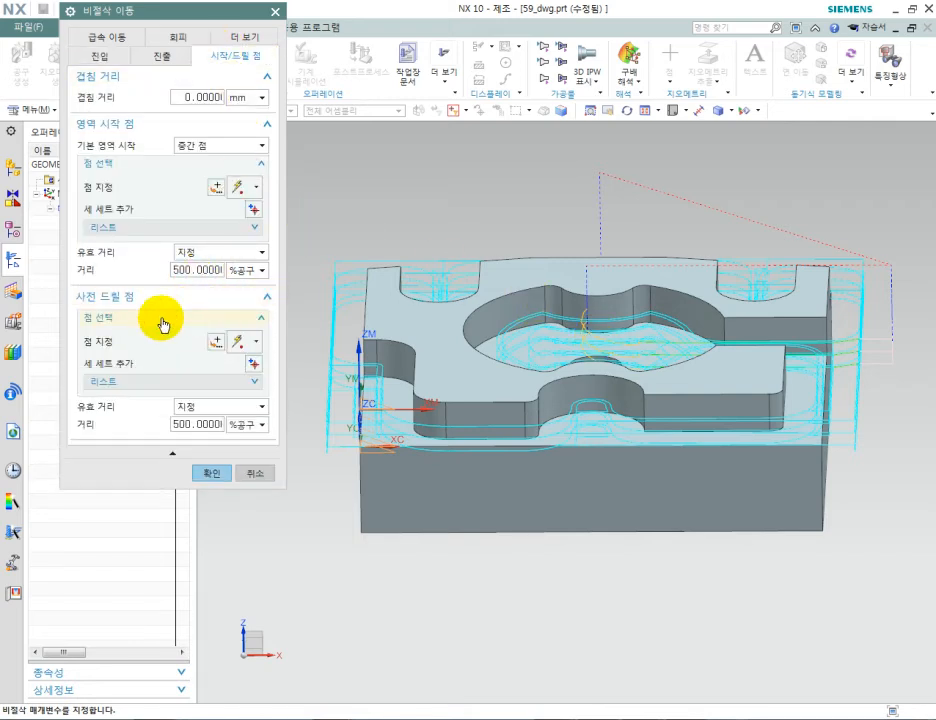
pyautogui.click(218, 342)
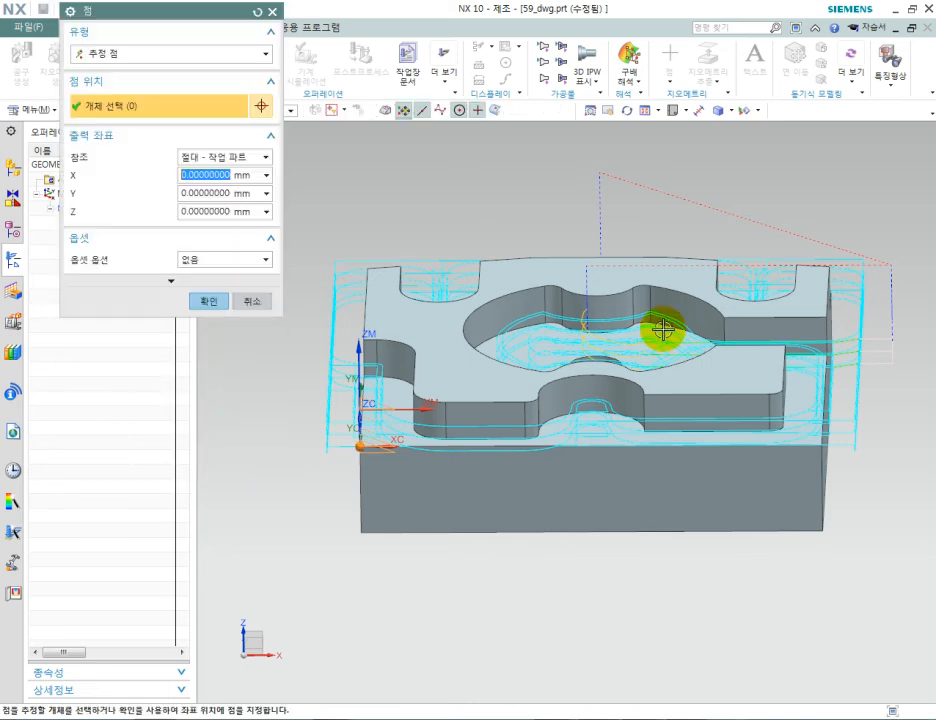
pyautogui.moveTo(619, 370); pyautogui.dragTo(631, 399, button='middle')
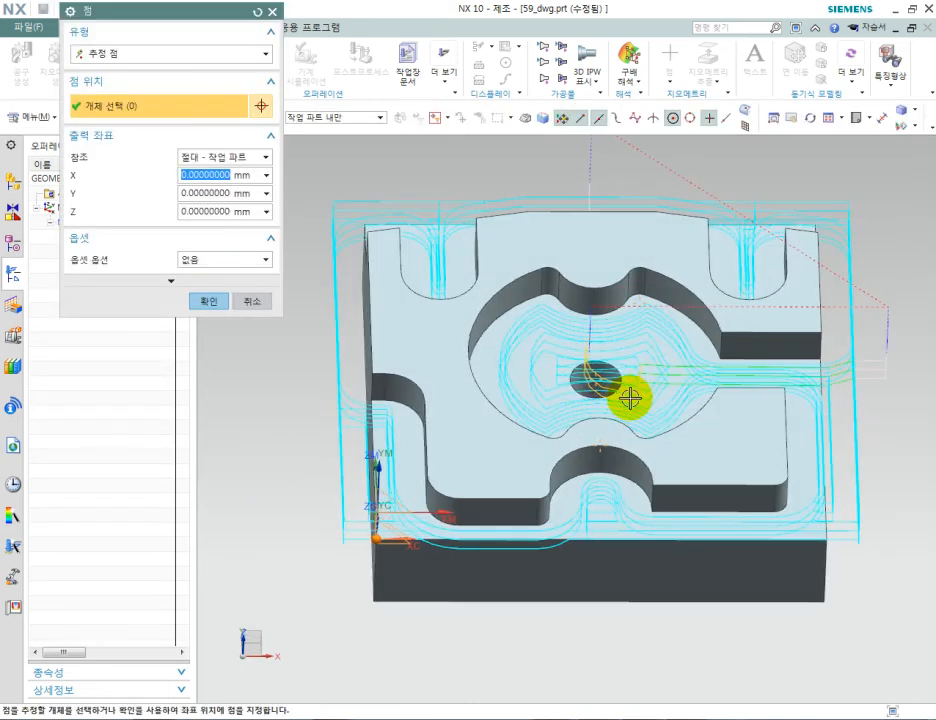
pyautogui.scroll(-4, 624, 388)
pyautogui.scroll(10, 623, 387)
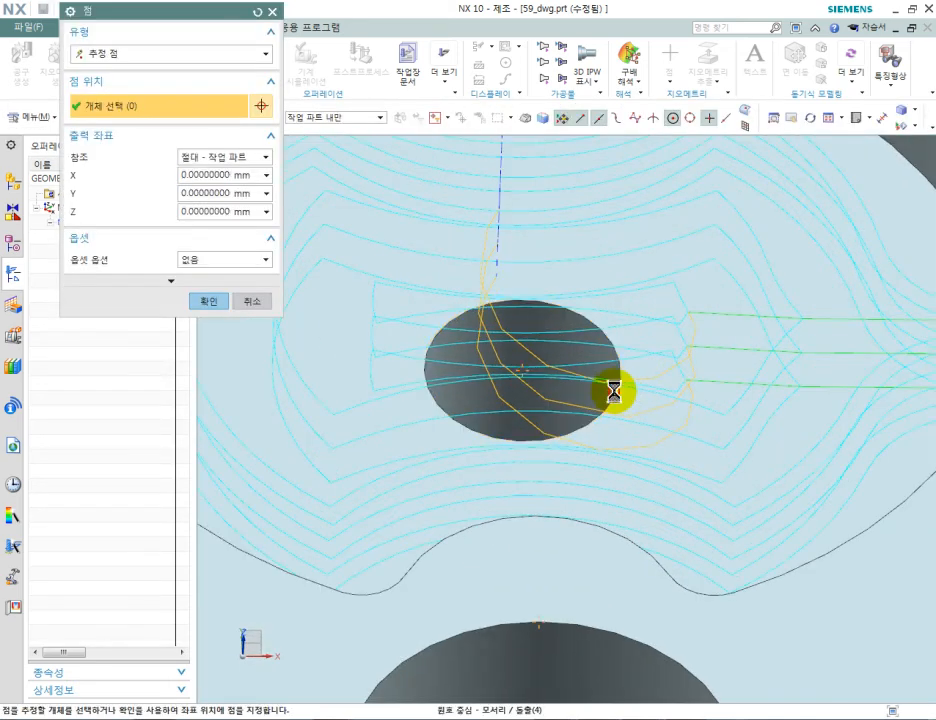
pyautogui.click(209, 304)
pyautogui.click(213, 473)
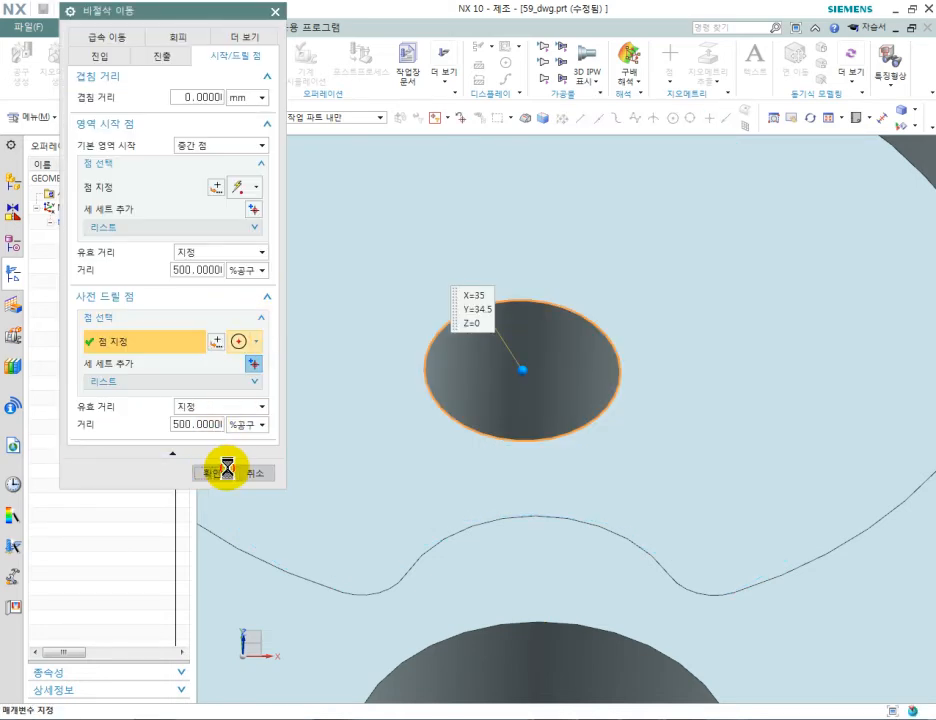
# - Regenerate the CAVITY_MILL toolpath, check it around the pocket and accept the operation
pyautogui.scroll(-2, 468, 372)
pyautogui.scroll(-3, 468, 372)
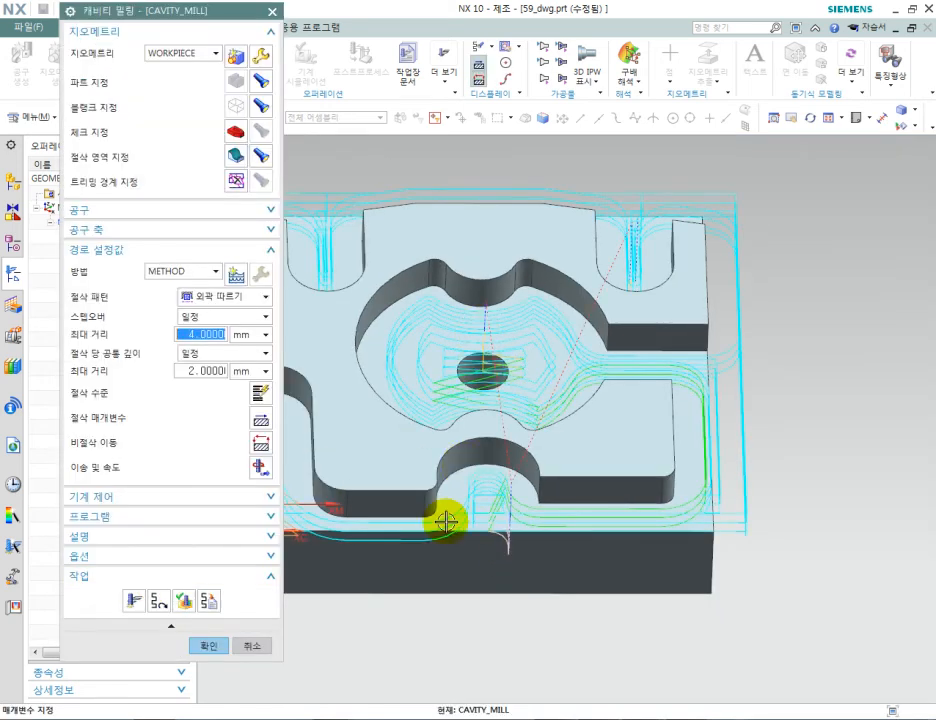
pyautogui.moveTo(753, 396)
pyautogui.mouseDown(button='middle')
pyautogui.moveTo(792, 462)
pyautogui.moveTo(813, 438)
pyautogui.moveTo(790, 416)
pyautogui.moveTo(738, 410)
pyautogui.mouseUp(button='middle')
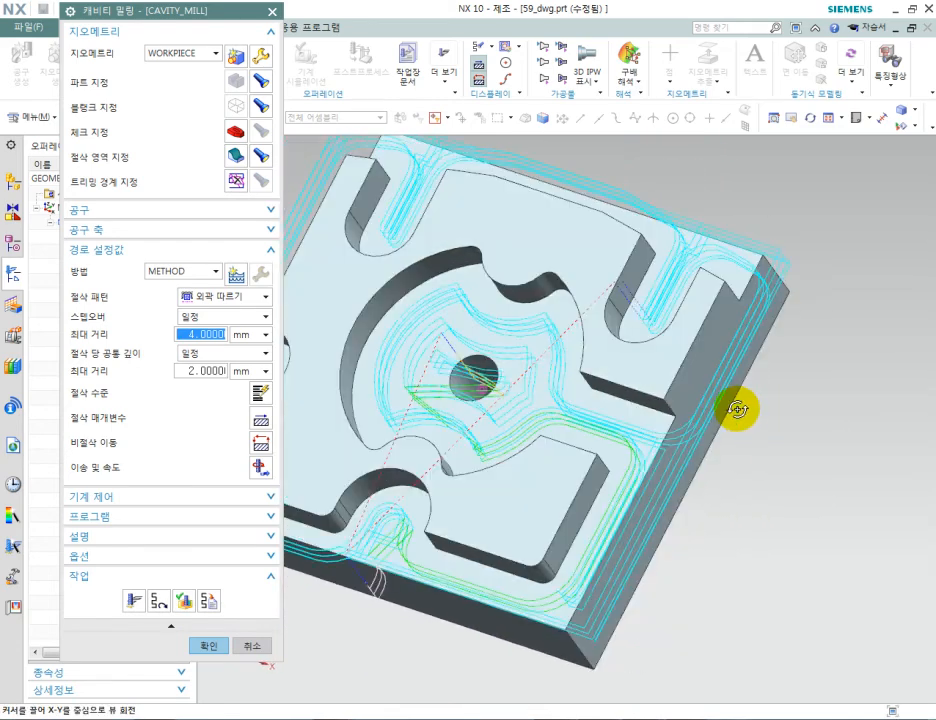
pyautogui.click(210, 646)
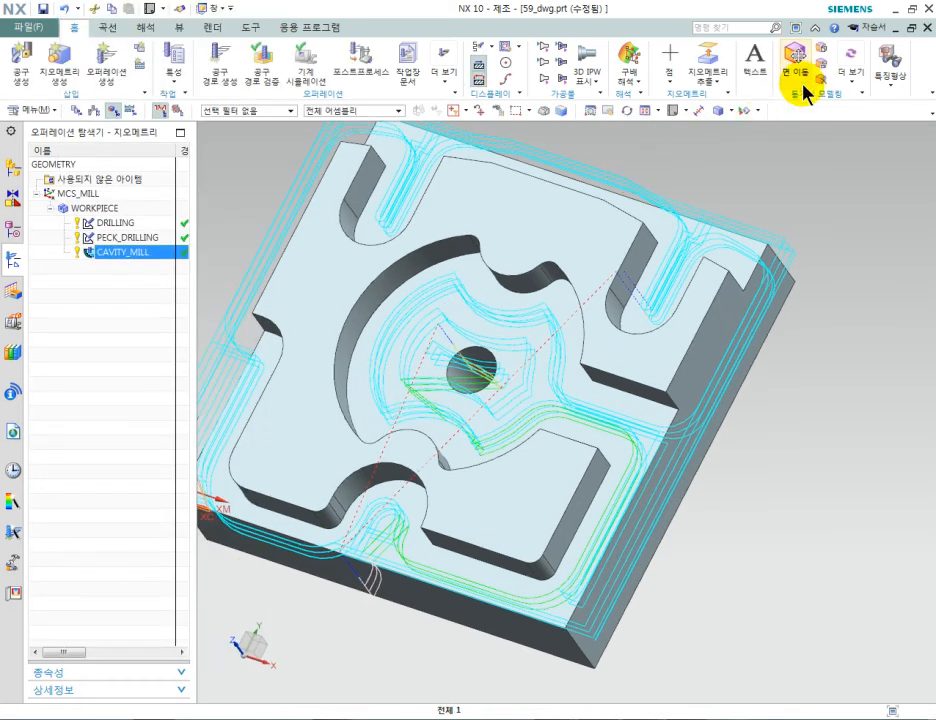
# - Create a second cavity milling operation, CAVITY_MILL_1, with the D3CHAMFER tool on WORKPIECE
pyautogui.click(672, 111)
pyautogui.click(681, 131)
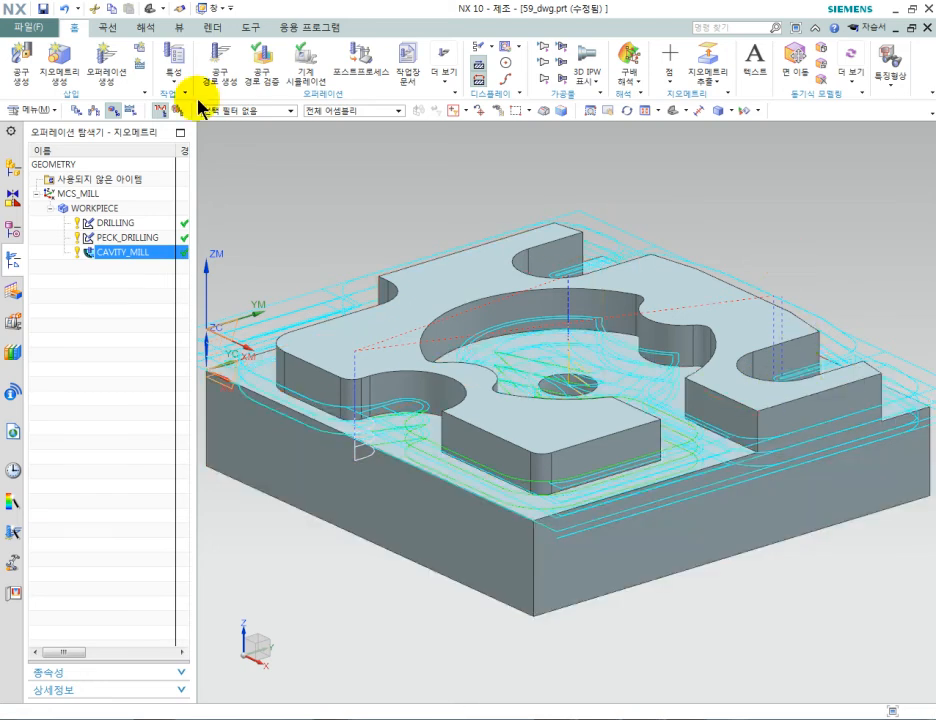
pyautogui.click(104, 60)
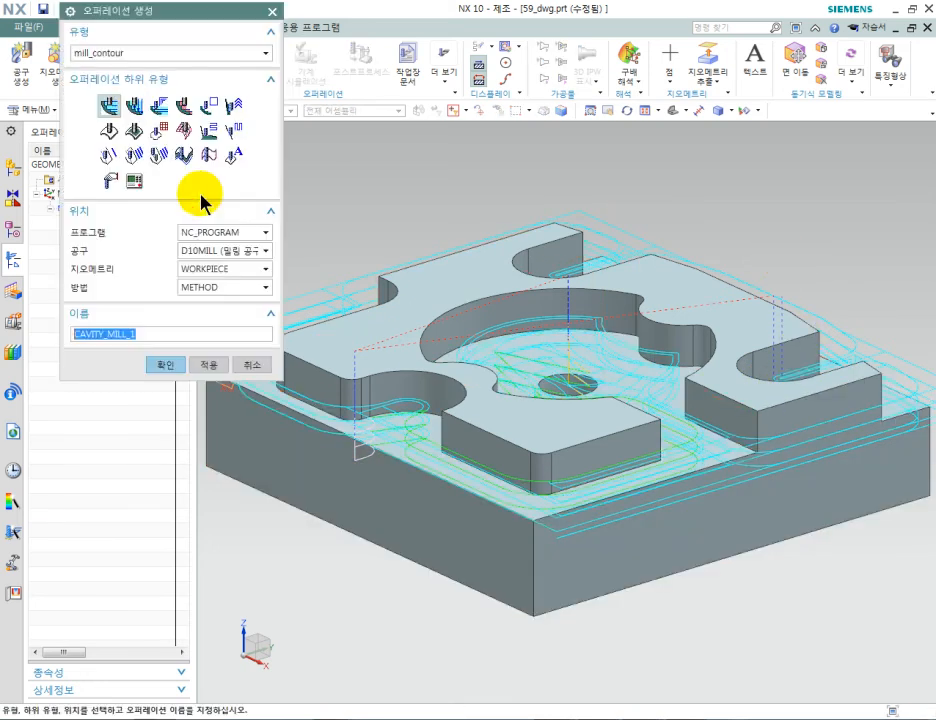
pyautogui.click(209, 256)
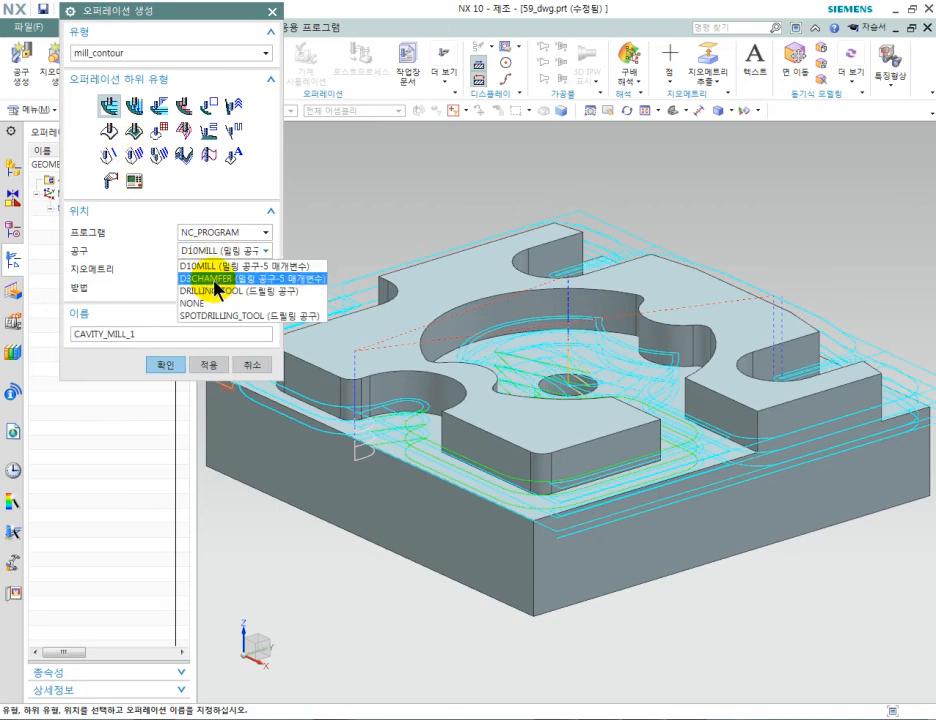
pyautogui.click(215, 278)
pyautogui.click(163, 366)
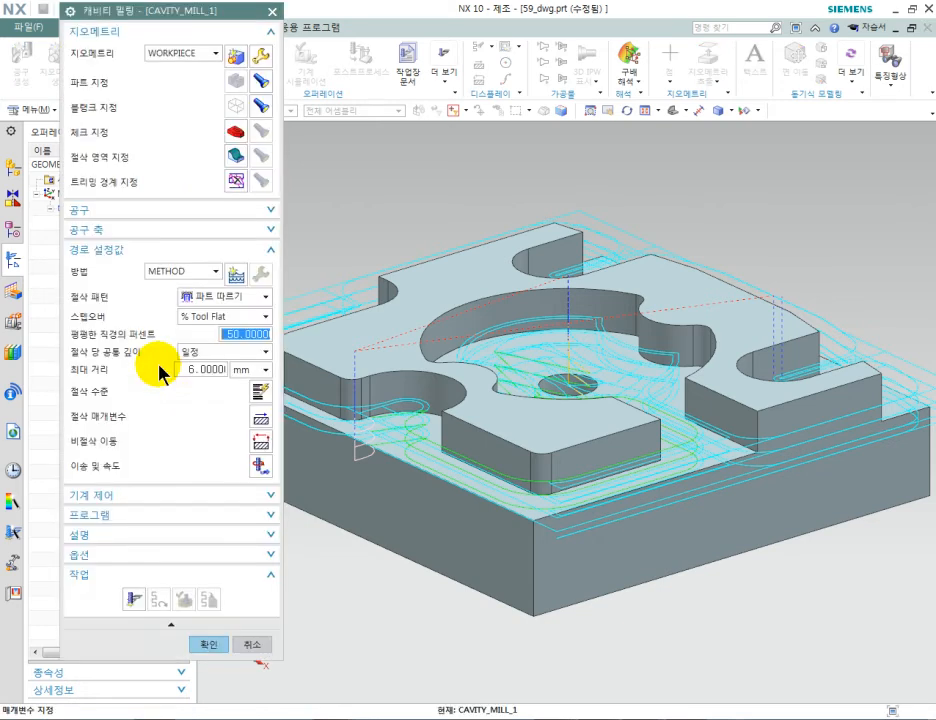
# - Specify the cut area of CAVITY_MILL_1 by selecting all faces of the plate's raised upper portion in the front view
pyautogui.click(236, 148)
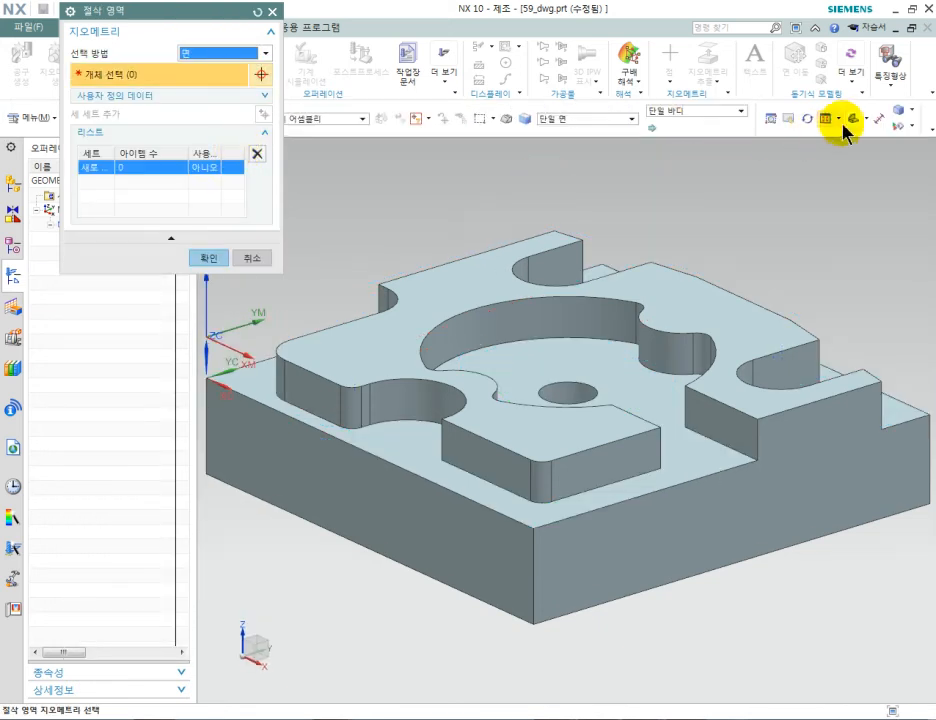
pyautogui.click(866, 120)
pyautogui.click(875, 167)
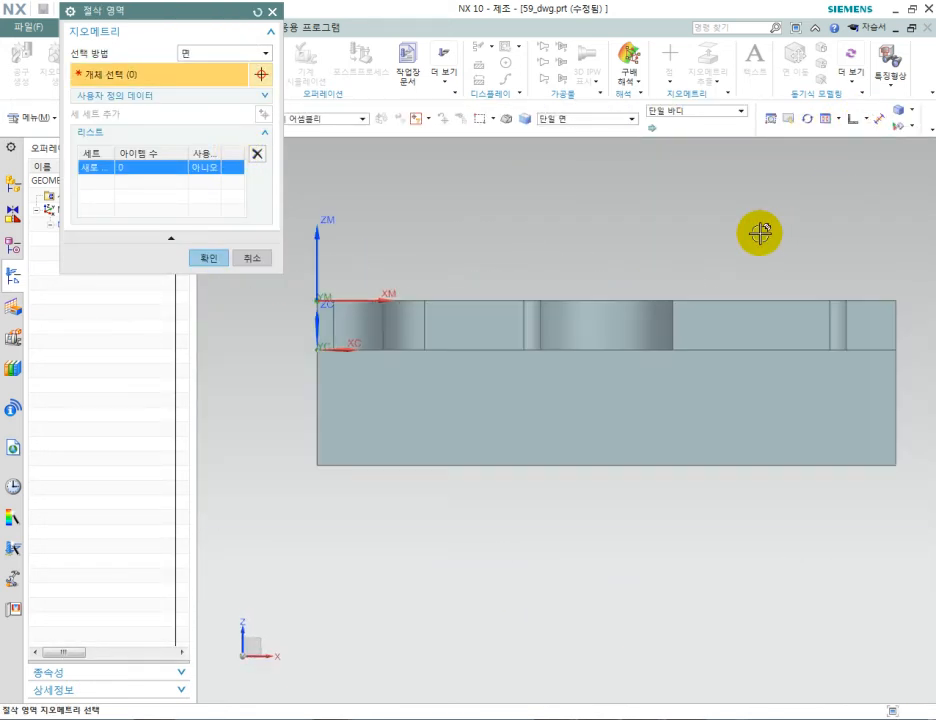
pyautogui.moveTo(923, 378); pyautogui.dragTo(288, 246)
pyautogui.moveTo(562, 236); pyautogui.dragTo(515, 333, button='middle')
pyautogui.moveTo(616, 299)
pyautogui.mouseDown(button='middle')
pyautogui.moveTo(660, 314)
pyautogui.moveTo(604, 280)
pyautogui.mouseUp(button='middle')
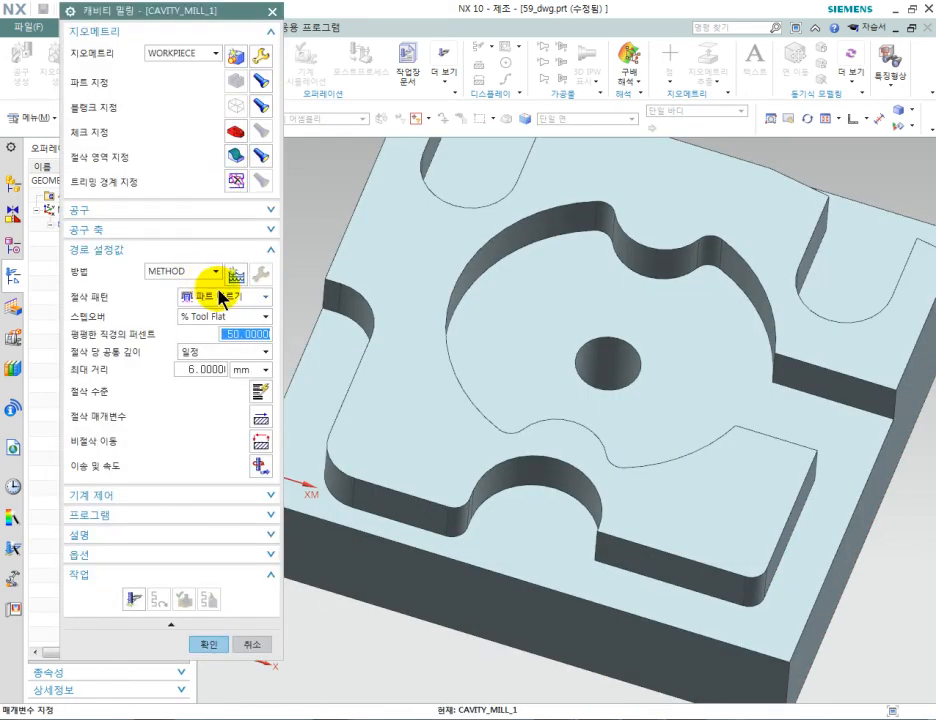
# - Set the CAVITY_MILL_1 cut pattern to Profile (프로파일), replace its cut level ranges with one 1.5 mm deep, and generate the toolpath
pyautogui.click(233, 297)
pyautogui.click(210, 343)
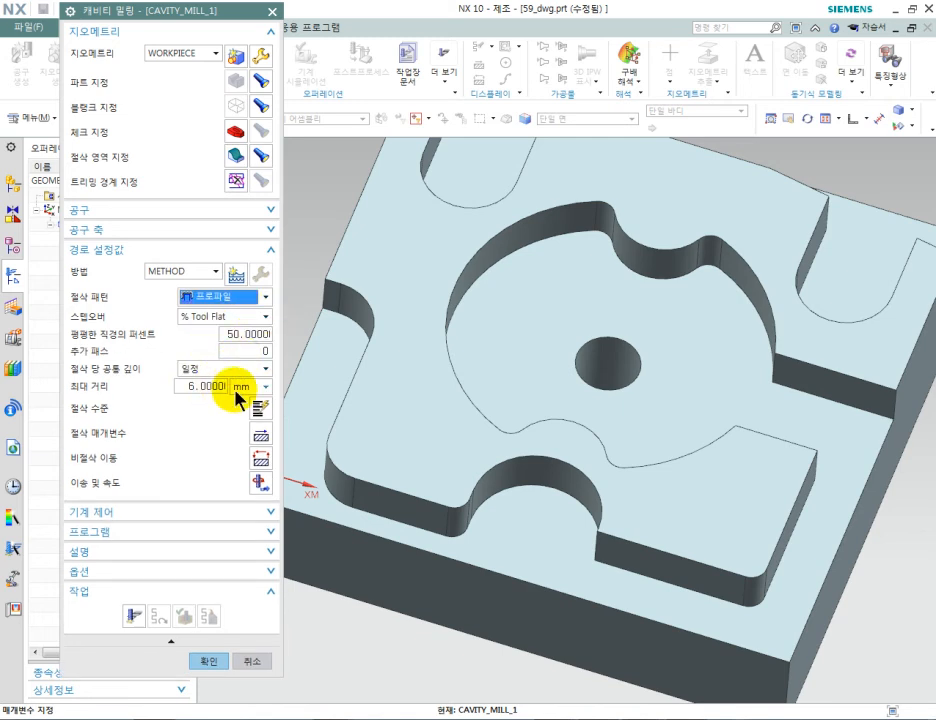
pyautogui.click(262, 408)
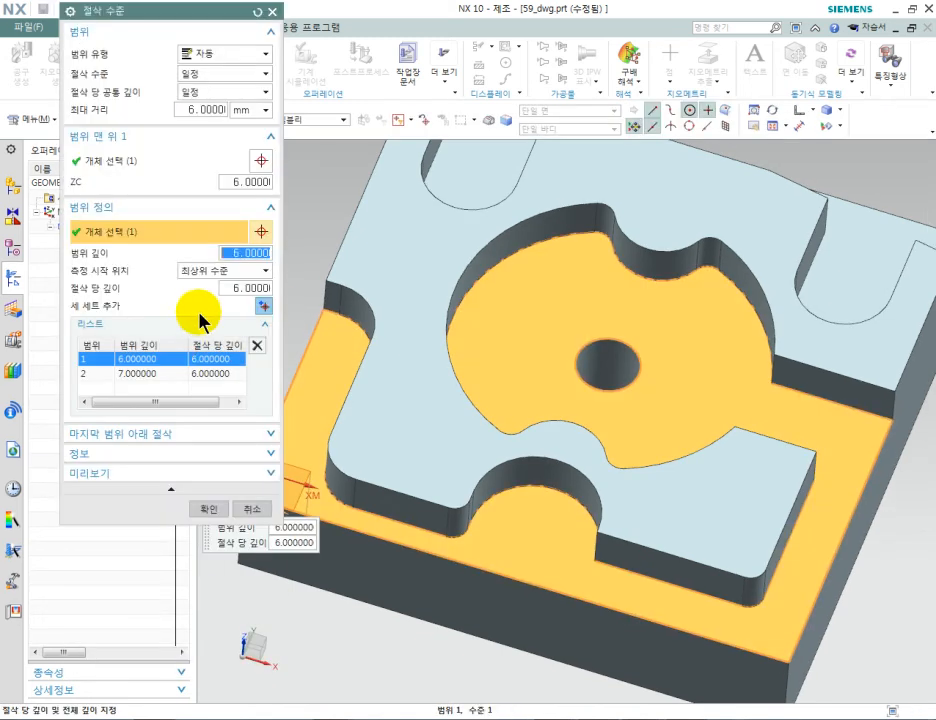
pyautogui.click(256, 345)
pyautogui.click(257, 346)
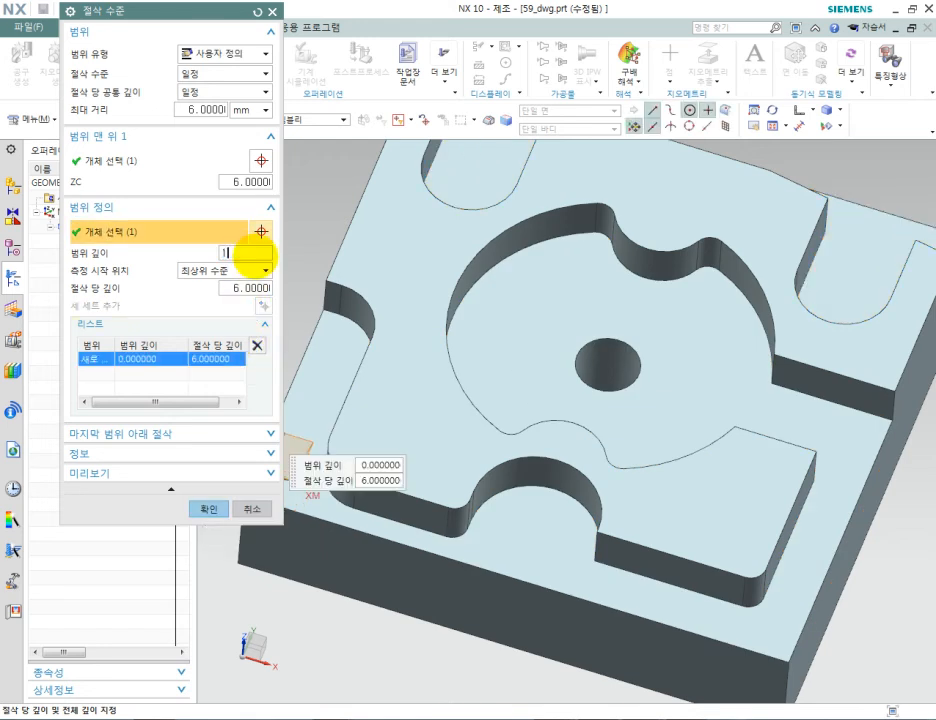
pyautogui.click(262, 254)
pyautogui.write('1.5')
pyautogui.click(208, 508)
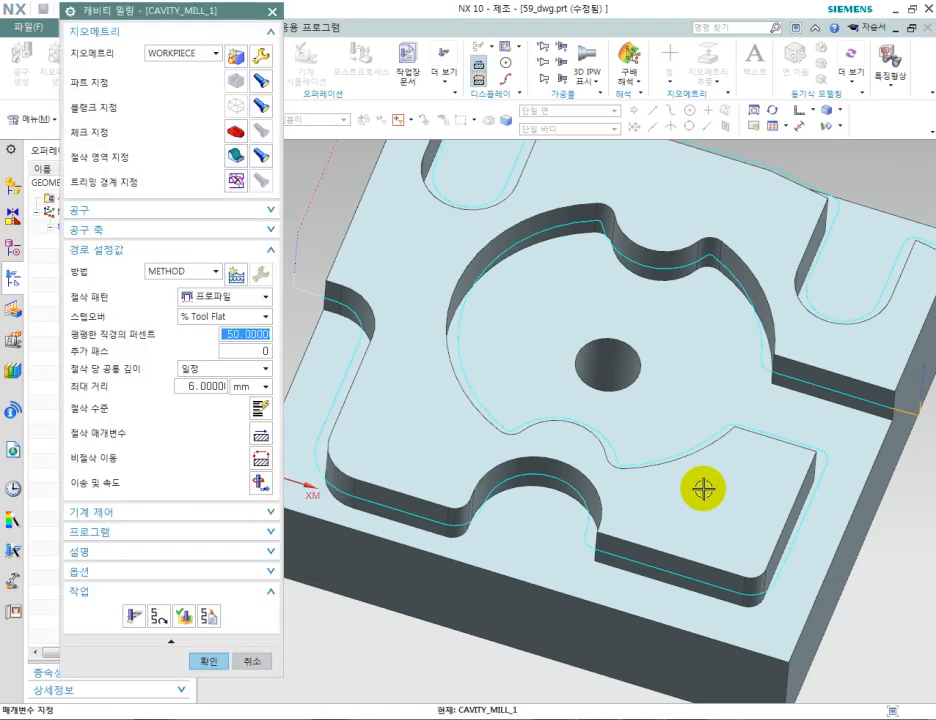
pyautogui.moveTo(702, 489); pyautogui.dragTo(679, 488, button='middle')
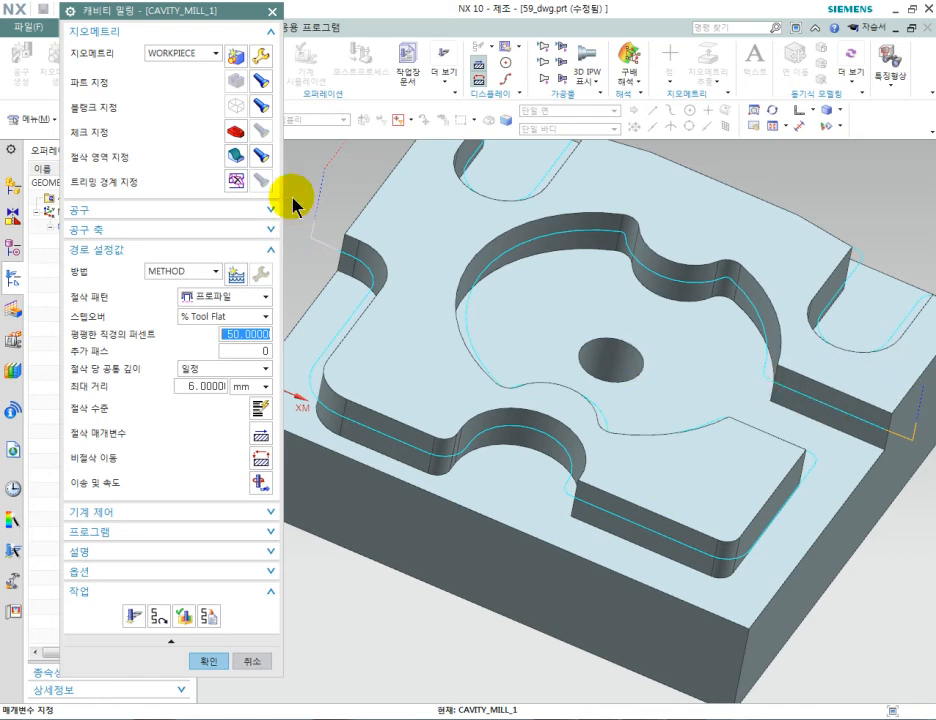
# - Extend the CAVITY_MILL_1 cut area onto the plate's outer side walls and regenerate the toolpath
pyautogui.click(236, 156)
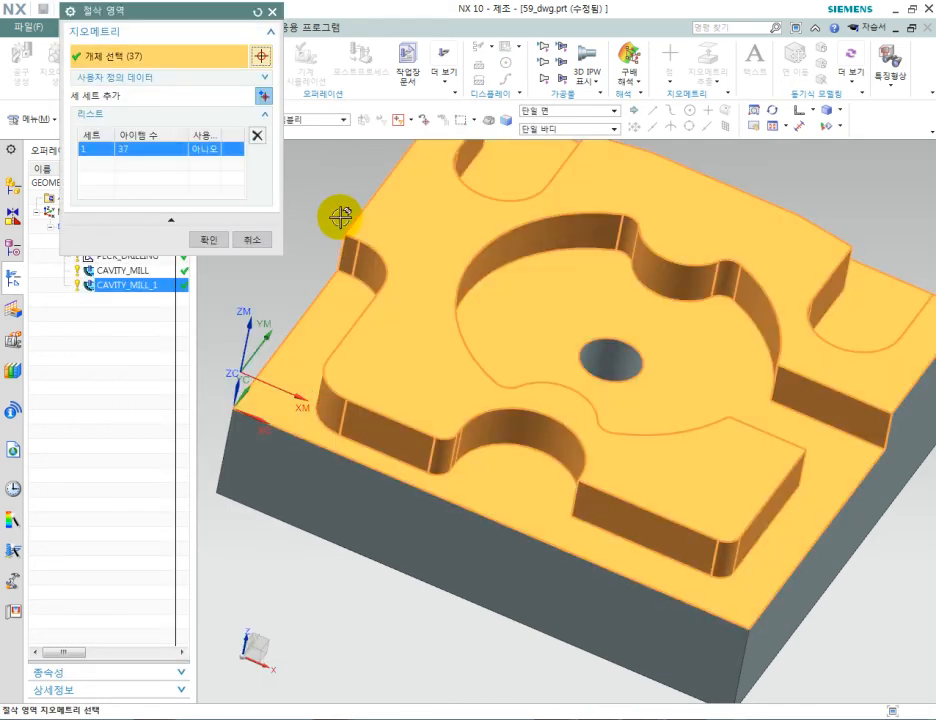
pyautogui.click(919, 390)
pyautogui.moveTo(420, 449); pyautogui.dragTo(430, 340, button='middle')
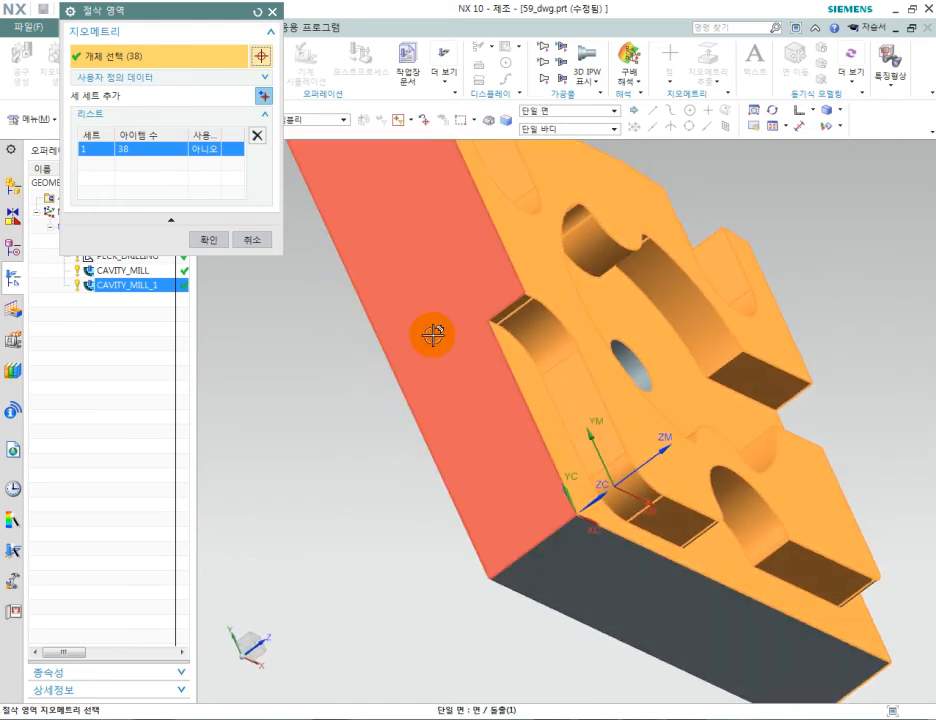
pyautogui.click(209, 240)
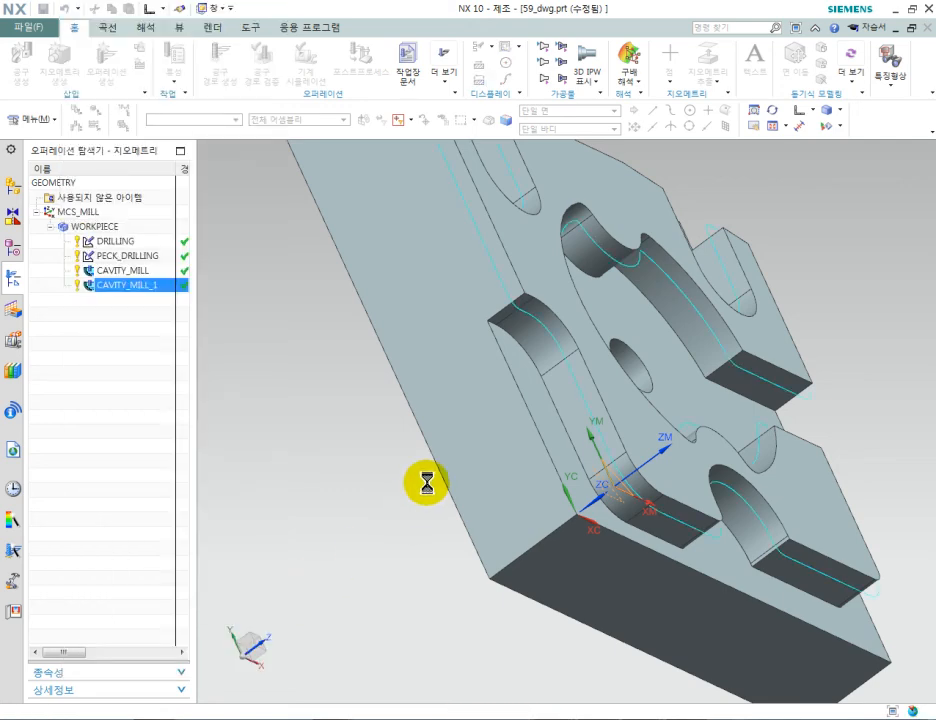
pyautogui.moveTo(427, 482); pyautogui.dragTo(365, 497, button='middle')
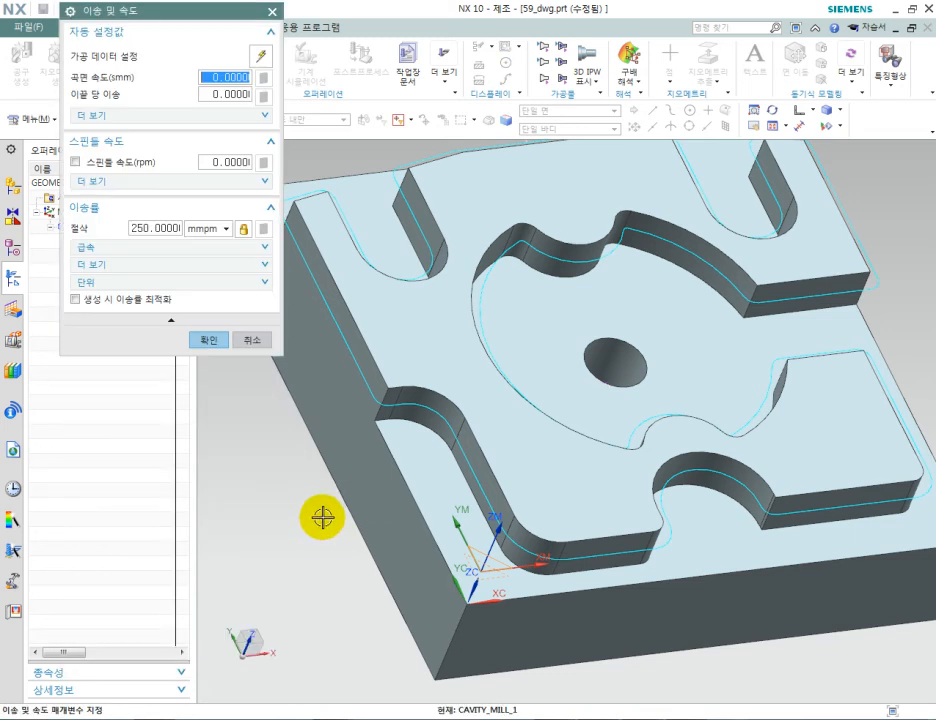
# - Set the cut order in the CAVITY_MILL_1 cutting parameters to Depth First (깊이를 우선) and accept them
pyautogui.click(226, 350)
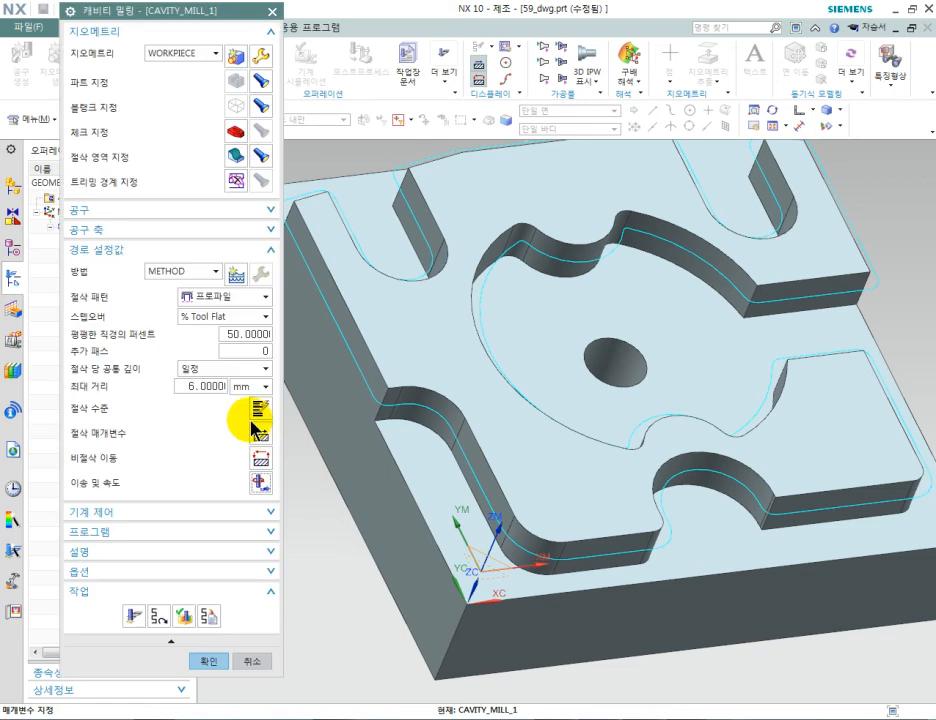
pyautogui.click(259, 437)
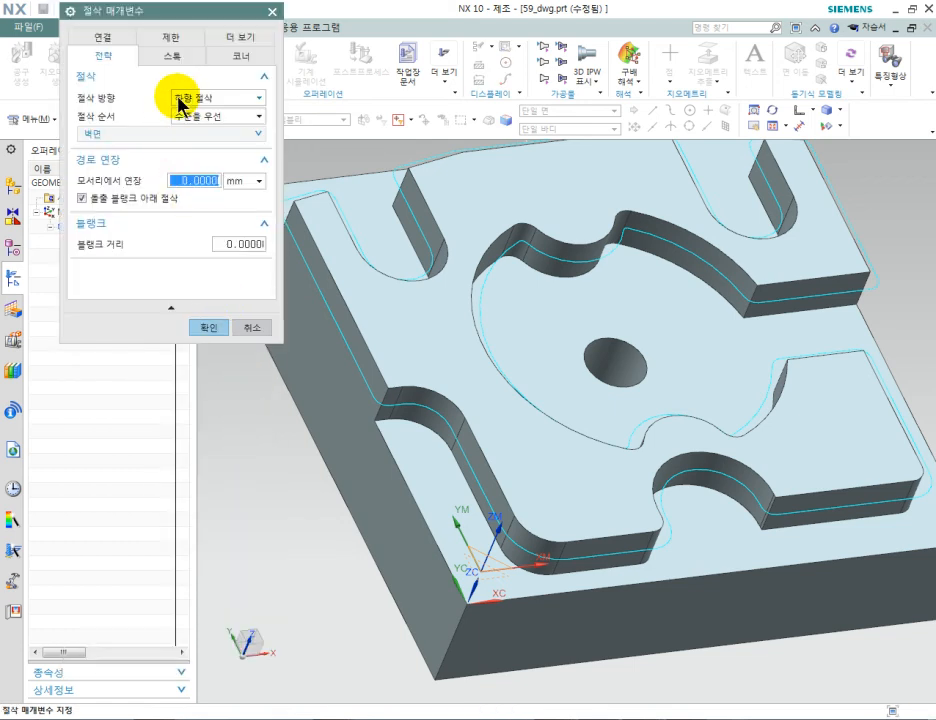
pyautogui.click(210, 145)
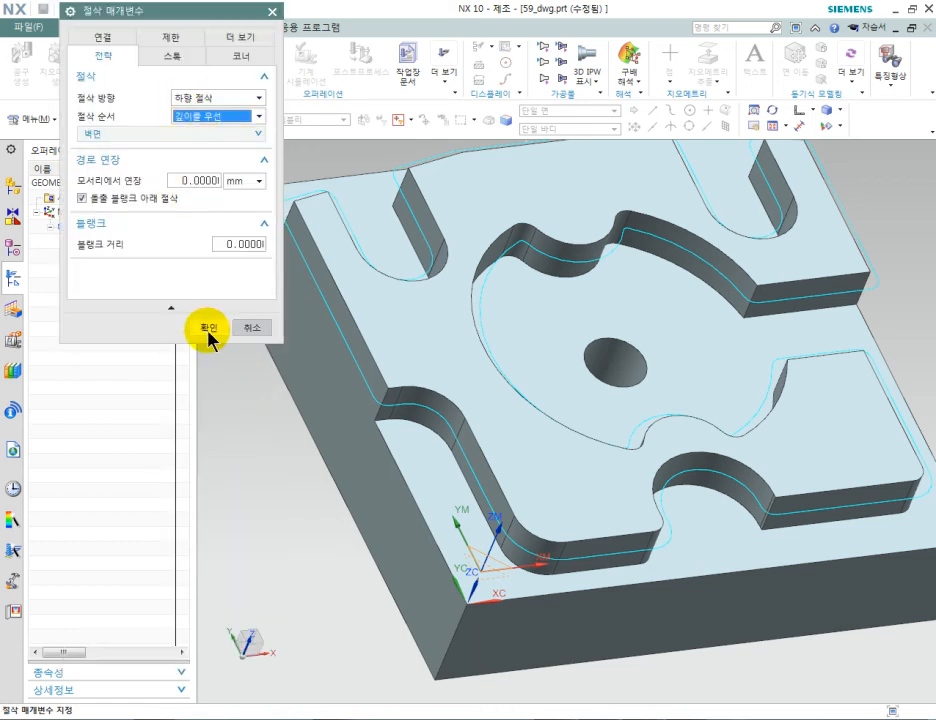
pyautogui.click(212, 328)
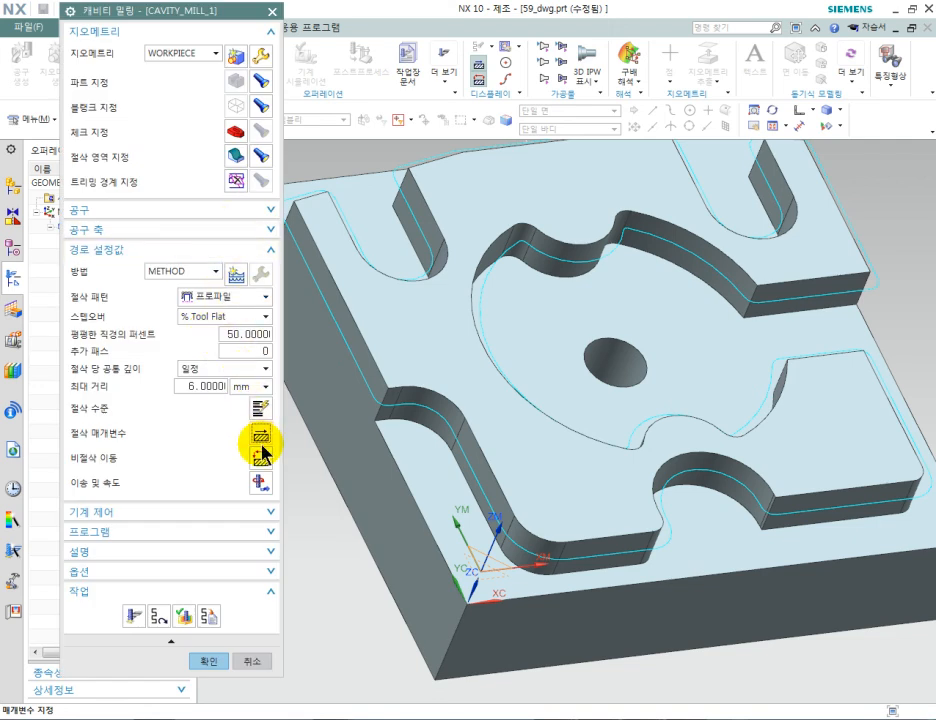
pyautogui.click(259, 437)
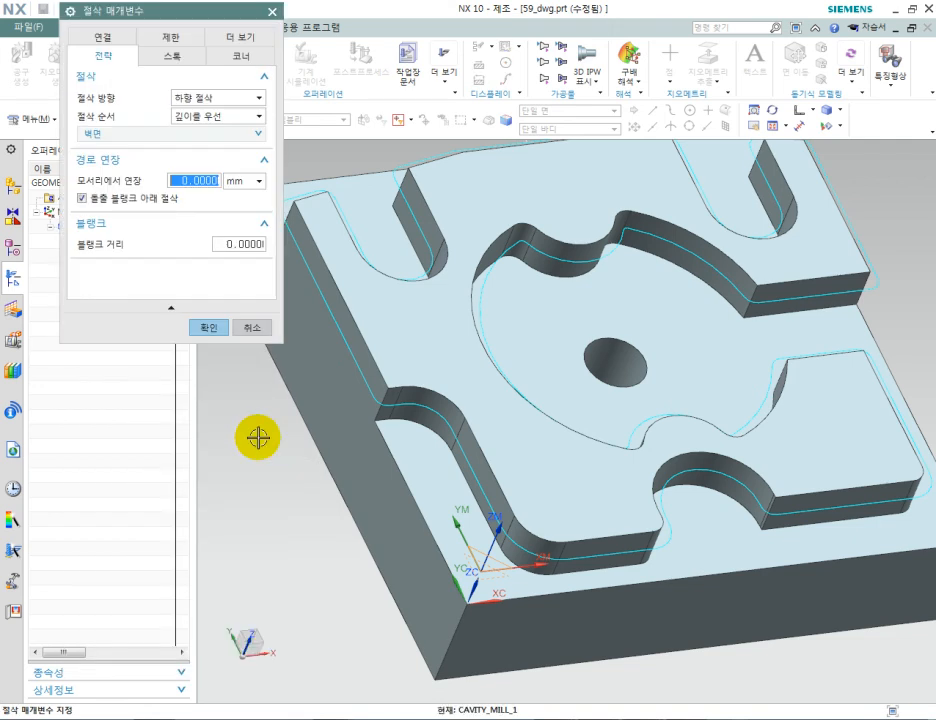
# - Set the closed-area engage type in the CAVITY_MILL_1 non-cutting moves to Plunge (플런지) and accept the settings
pyautogui.click(210, 328)
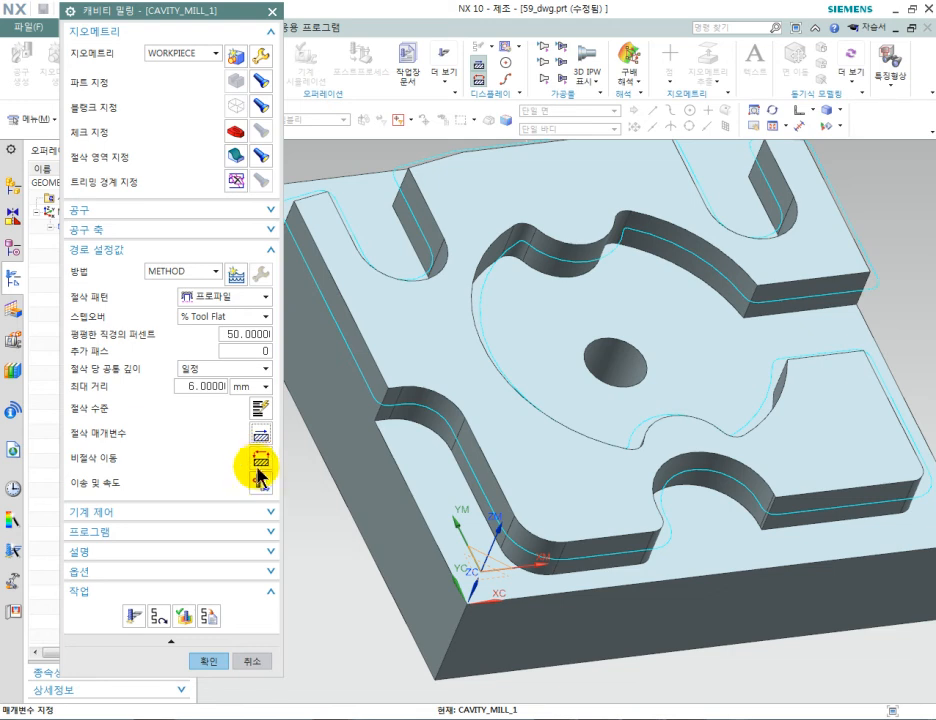
pyautogui.click(260, 466)
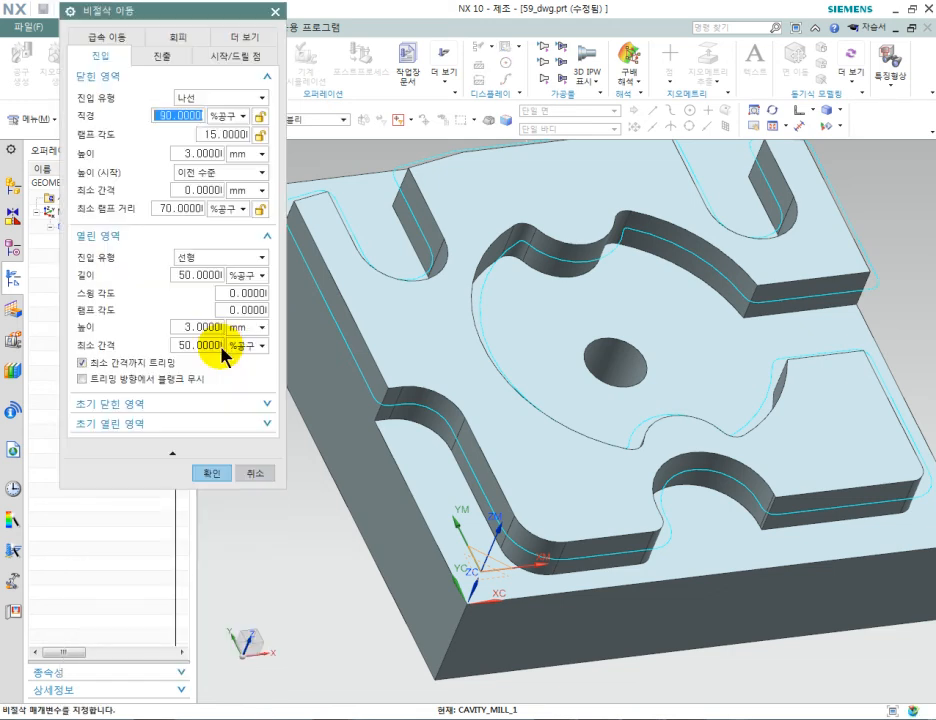
pyautogui.click(222, 100)
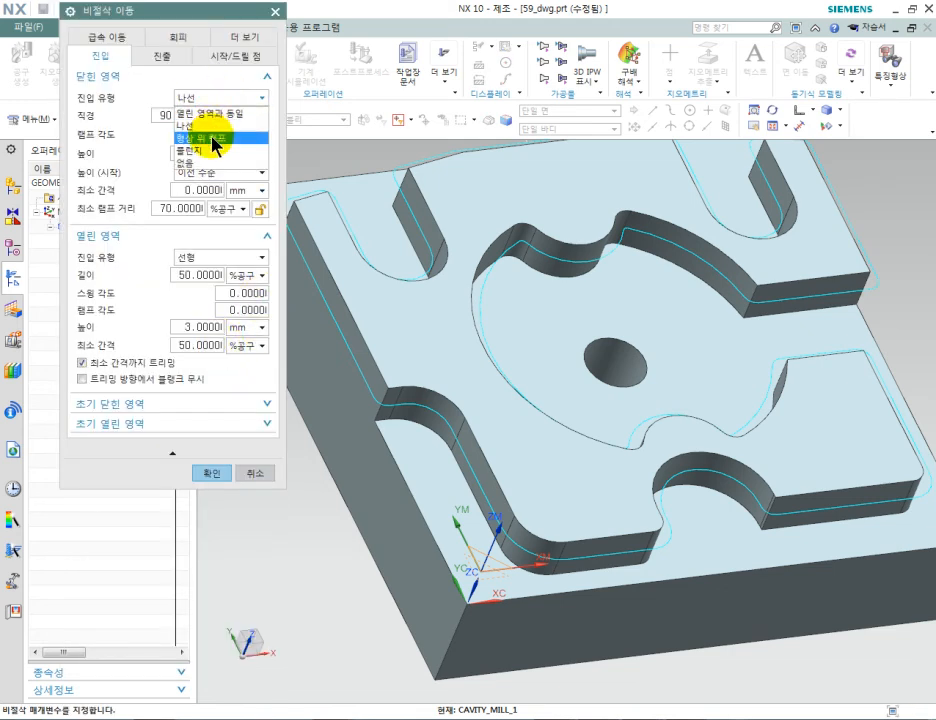
pyautogui.click(209, 150)
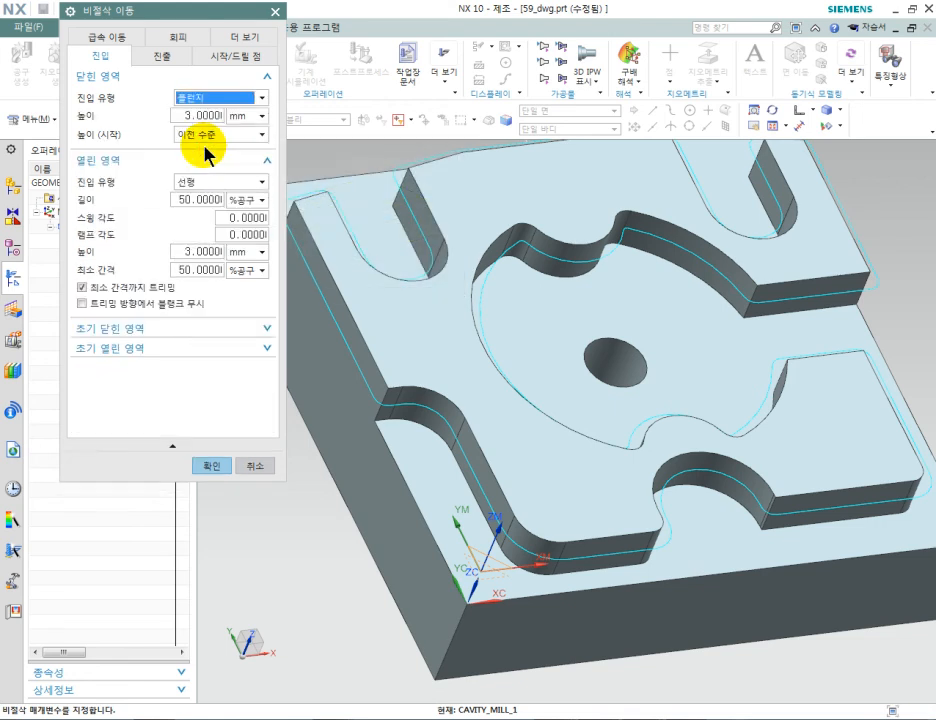
pyautogui.click(213, 463)
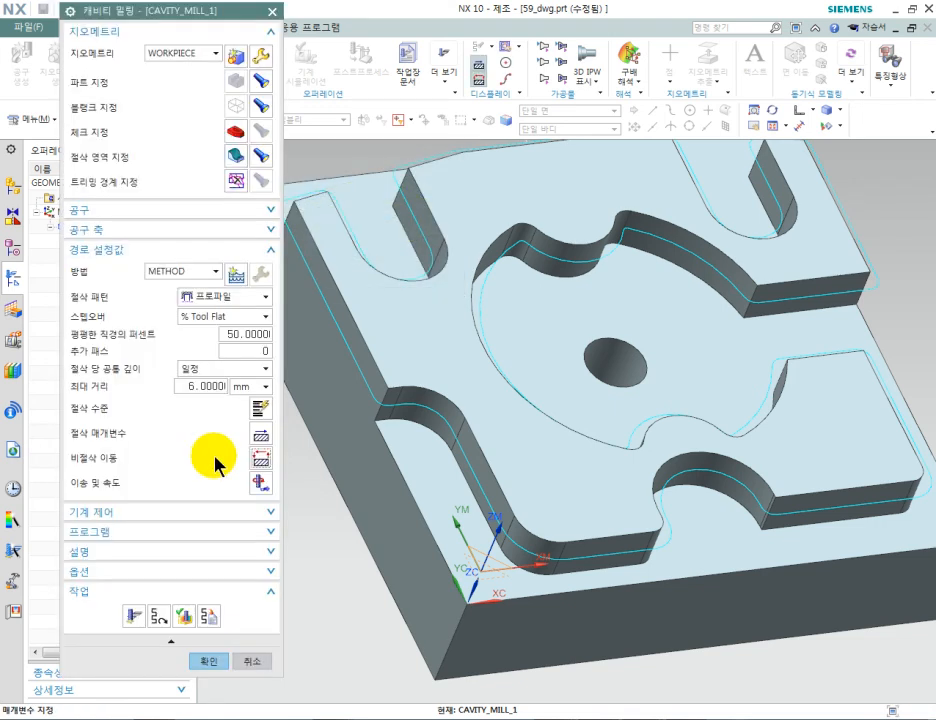
# - Enable and set the CAVITY_MILL_1 spindle speed, then regenerate the toolpath and accept the operation
pyautogui.click(261, 484)
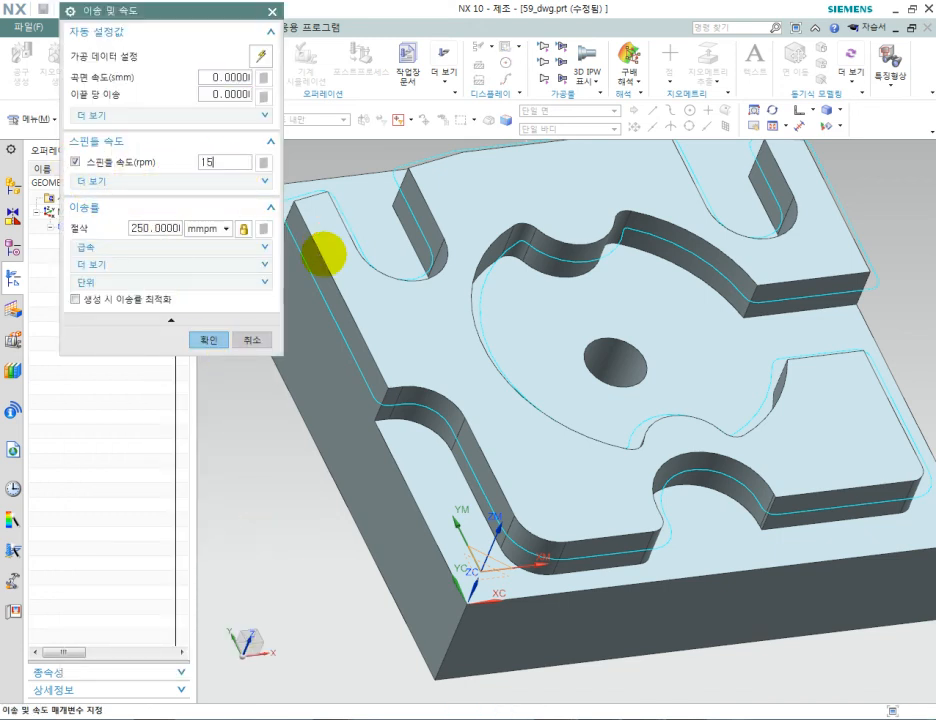
pyautogui.click(205, 340)
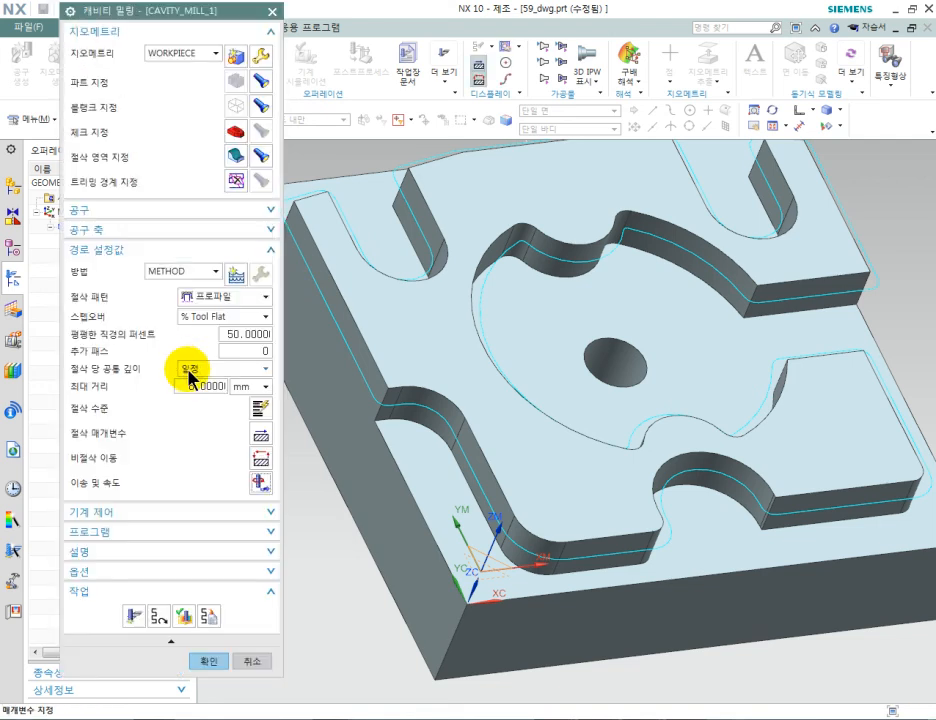
pyautogui.click(136, 620)
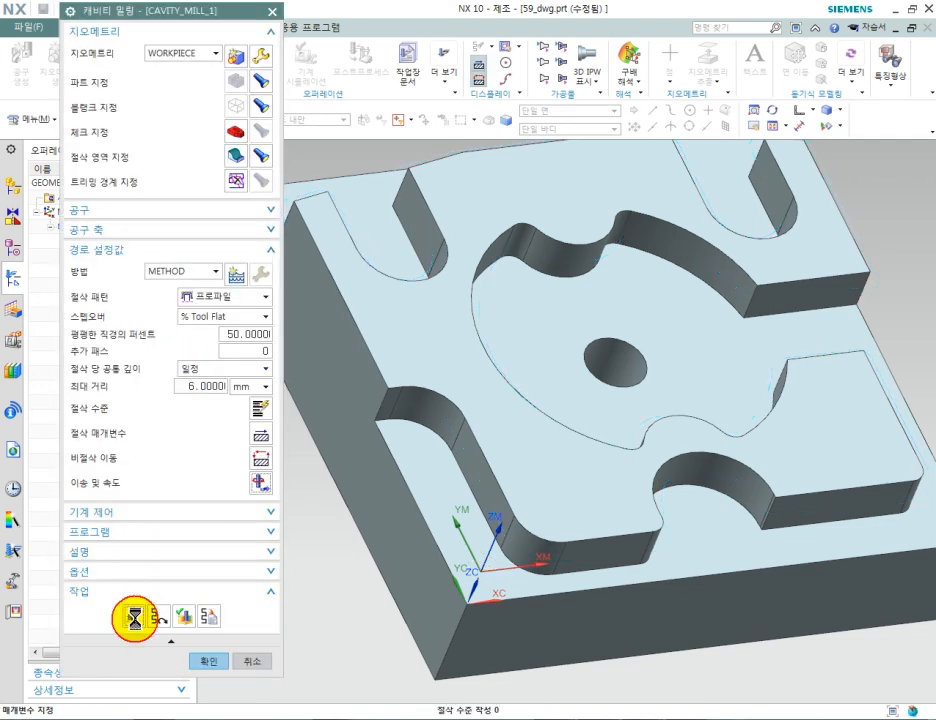
pyautogui.click(203, 661)
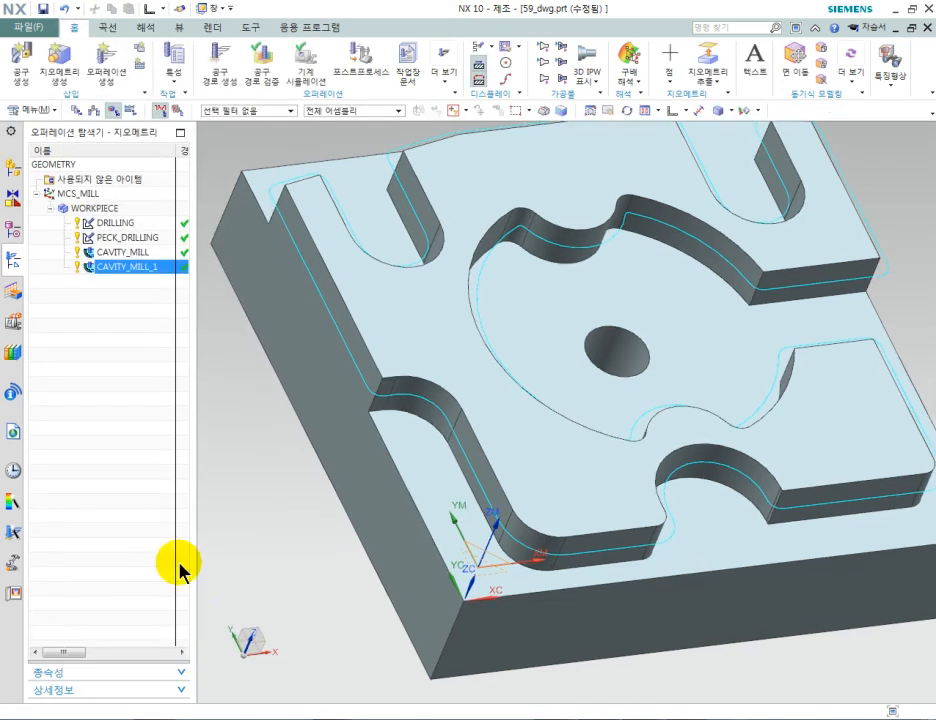
# - Verify the toolpaths of all four operations, DRILLING through CAVITY_MILL_1, with a 3D Dynamic (3D 동적) simulation at animation speed 4
pyautogui.click(108, 225)
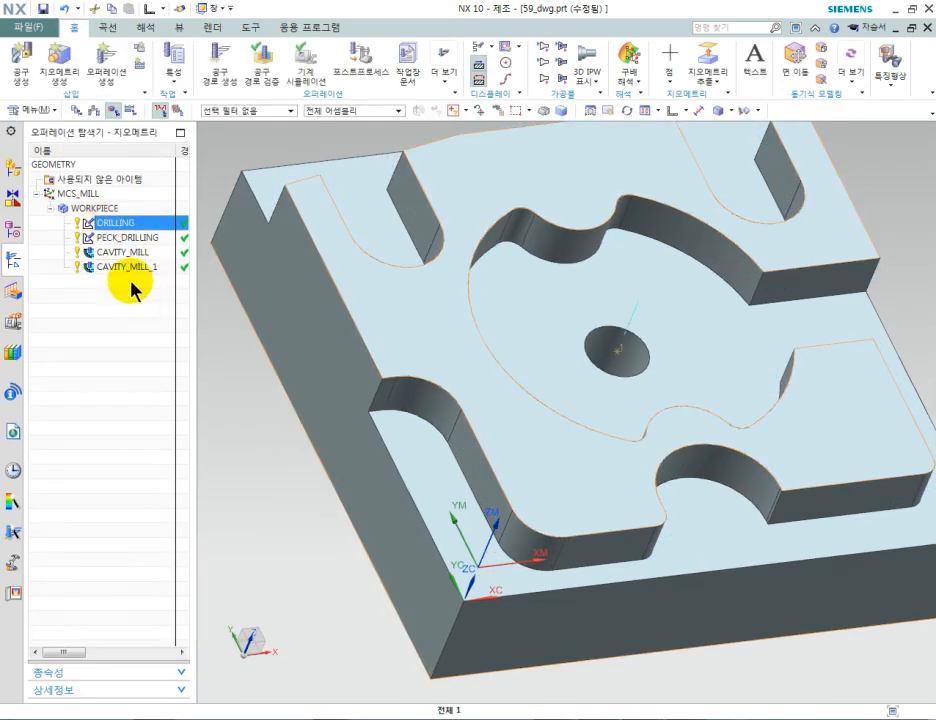
pyautogui.keyDown('shift'); pyautogui.click(130, 268); pyautogui.keyUp('shift')
pyautogui.rightClick(135, 272)
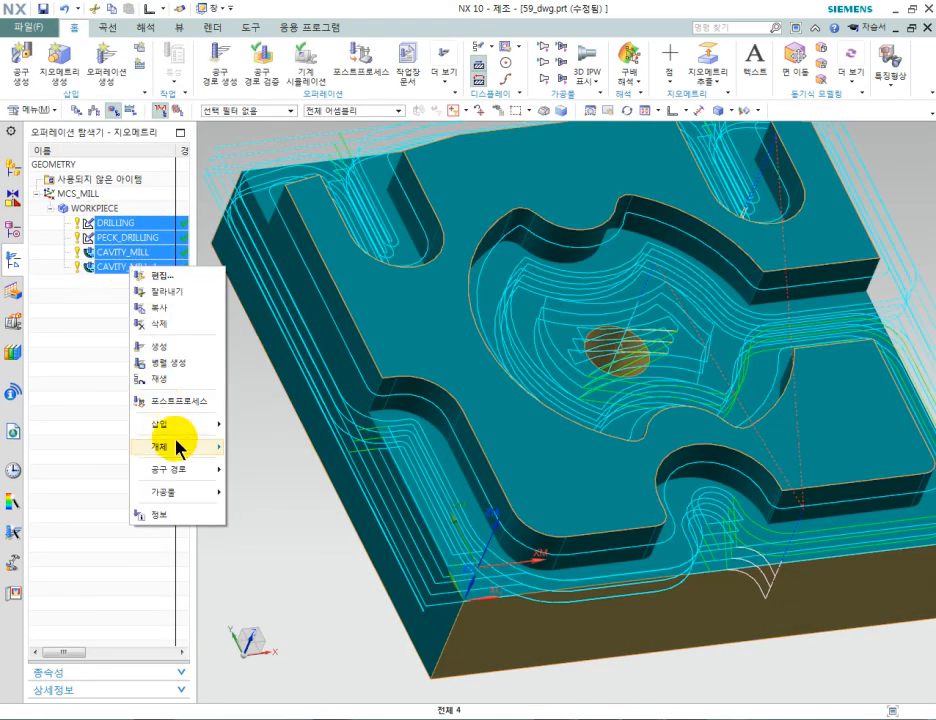
pyautogui.moveTo(211, 470)
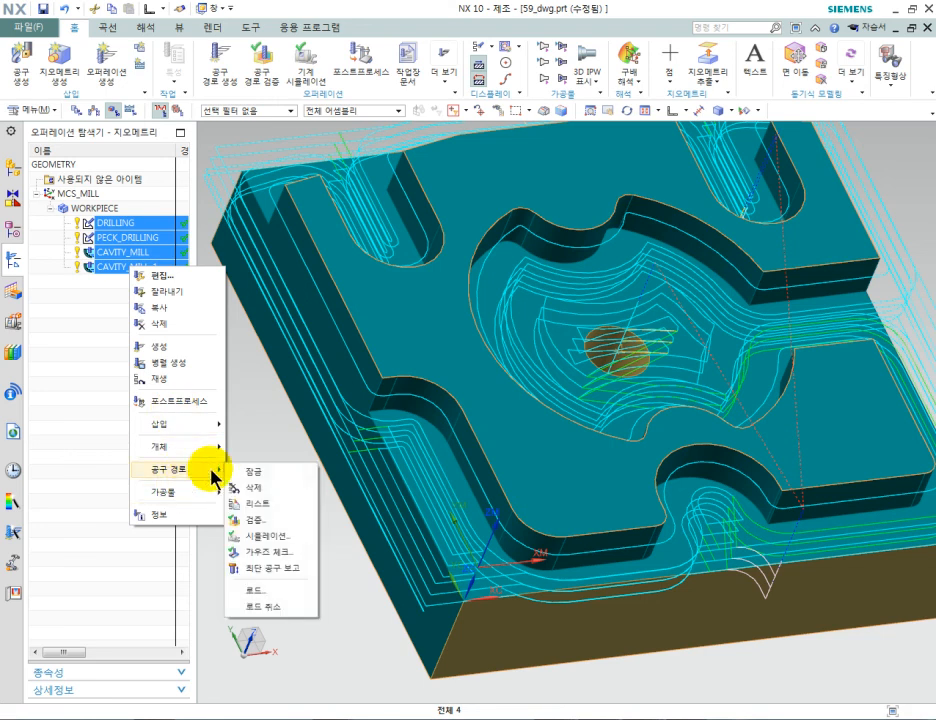
pyautogui.click(263, 521)
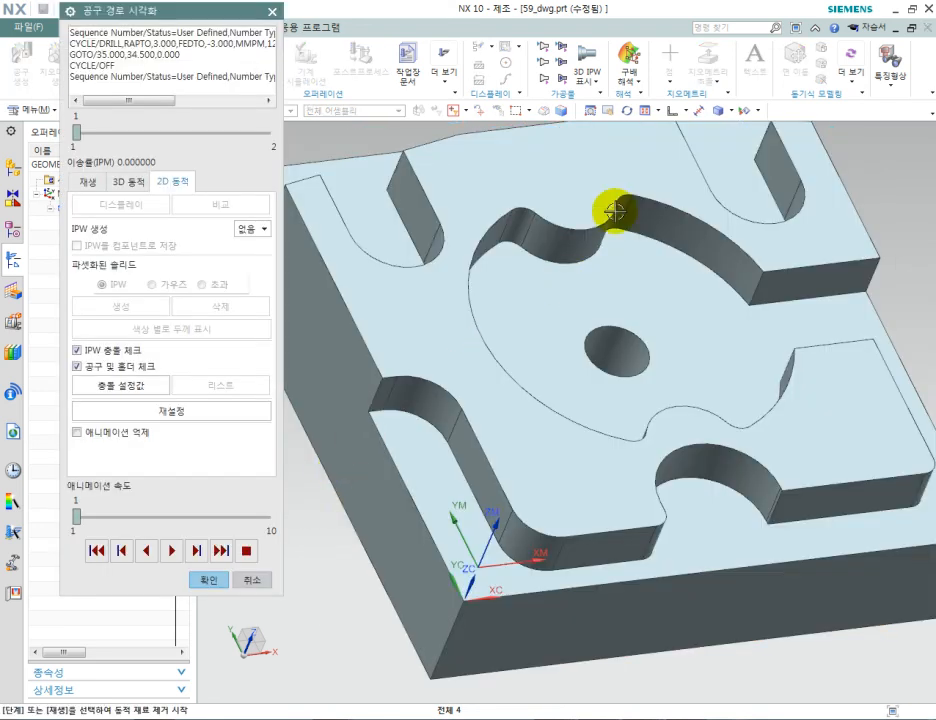
pyautogui.click(684, 110)
pyautogui.click(683, 126)
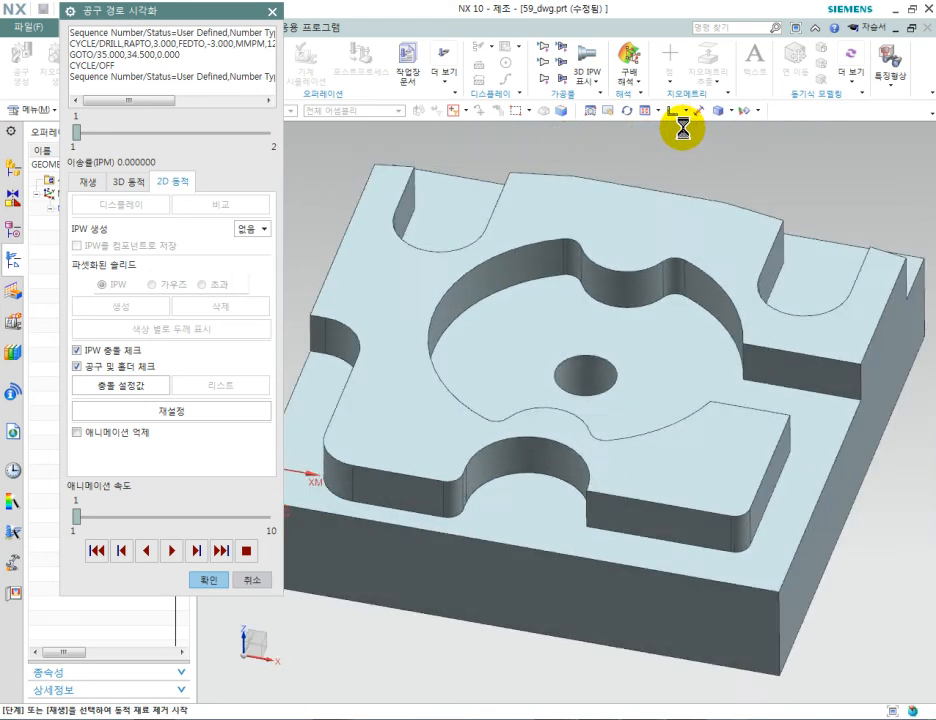
pyautogui.click(129, 182)
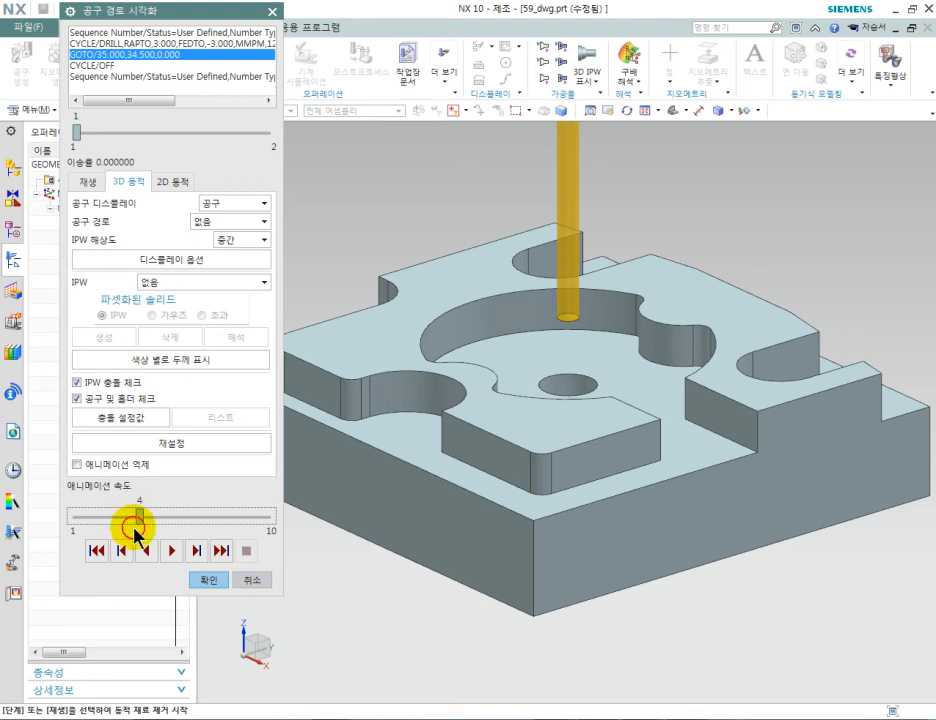
pyautogui.click(173, 553)
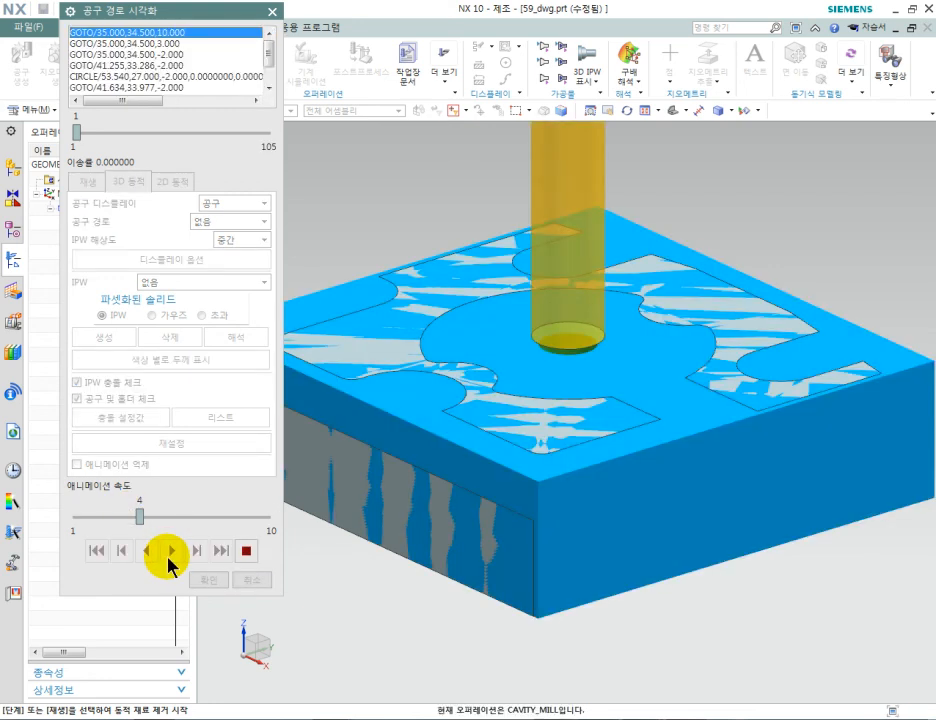